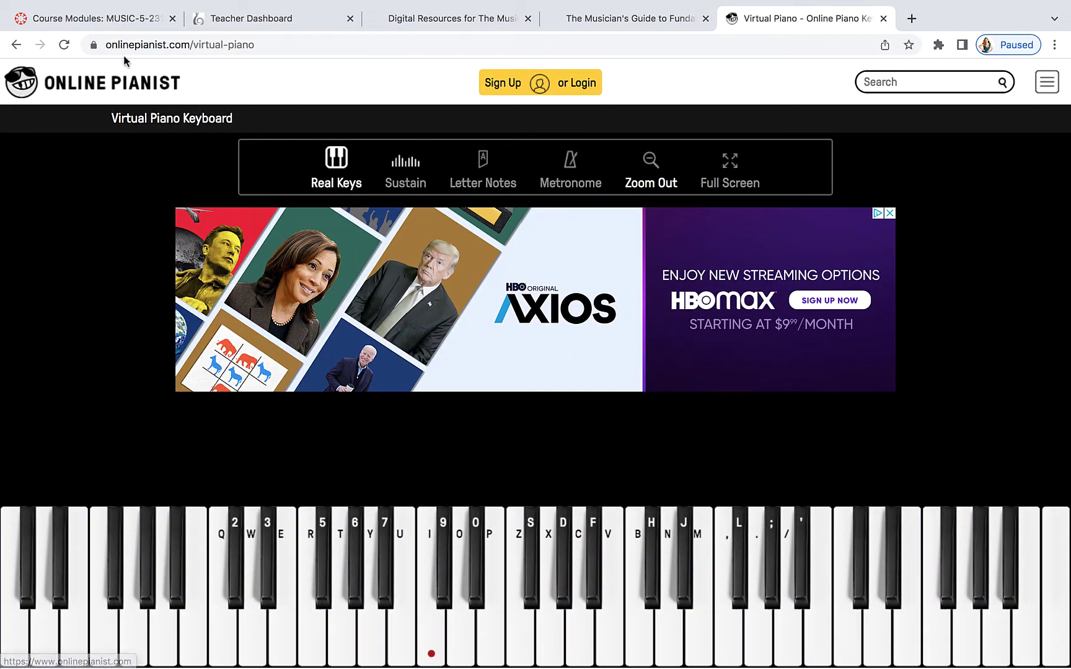
Switch to the Canvas course modules and open the Week 14 Overview- Mus 5 page to read its introduction.
click(77, 23)
scroll(419, 242, up, 3)
scroll(494, 277, up, 2)
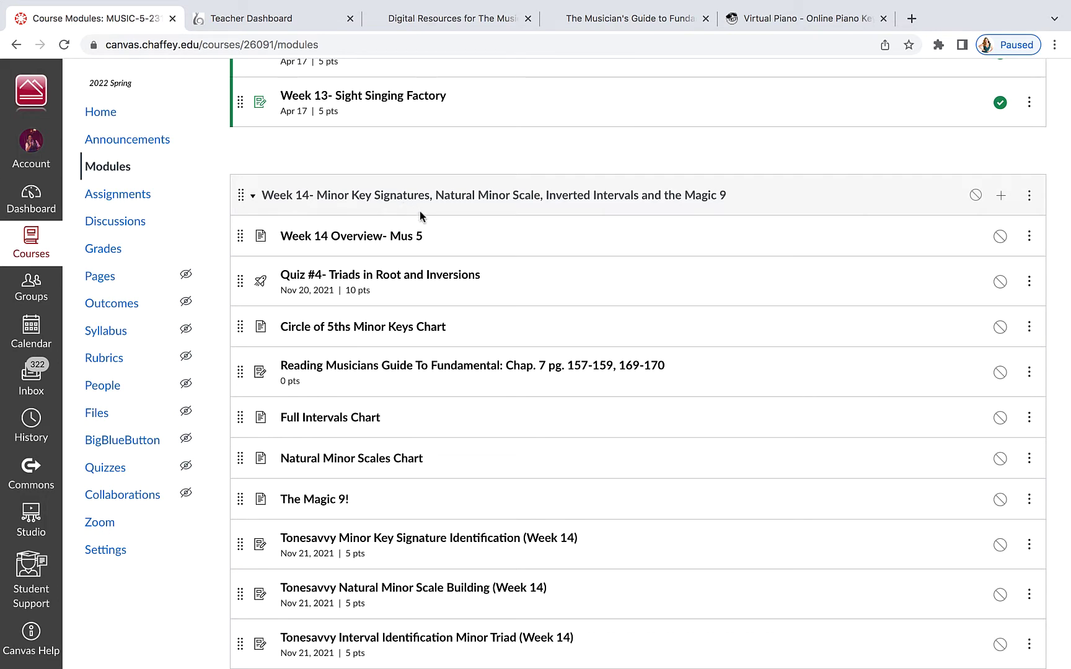
click(392, 241)
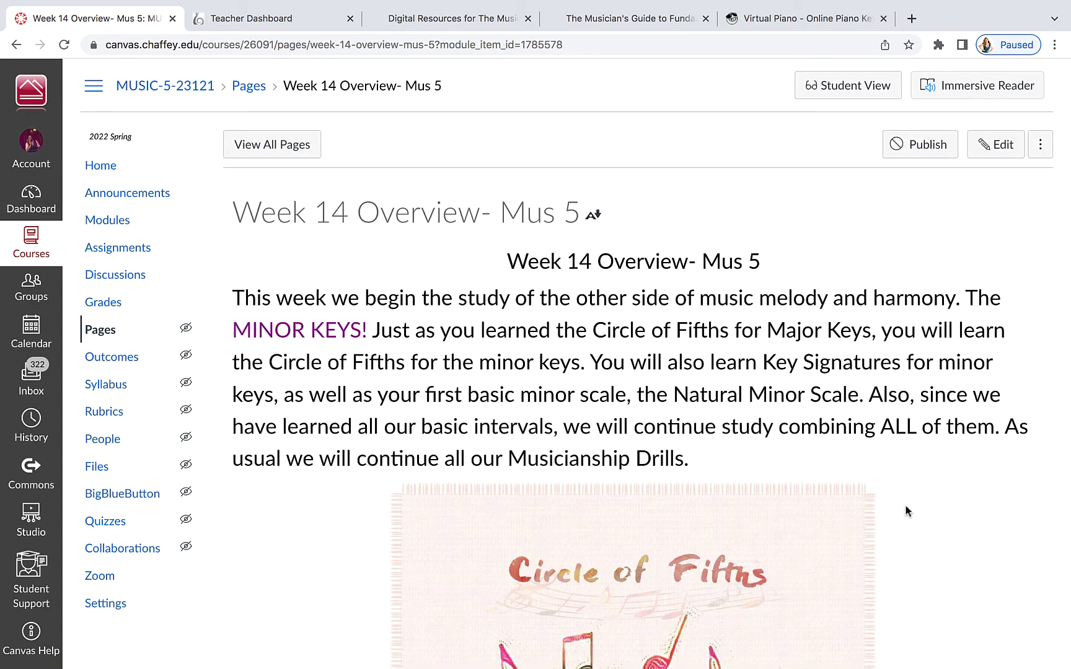
scroll(907, 507, down, 2)
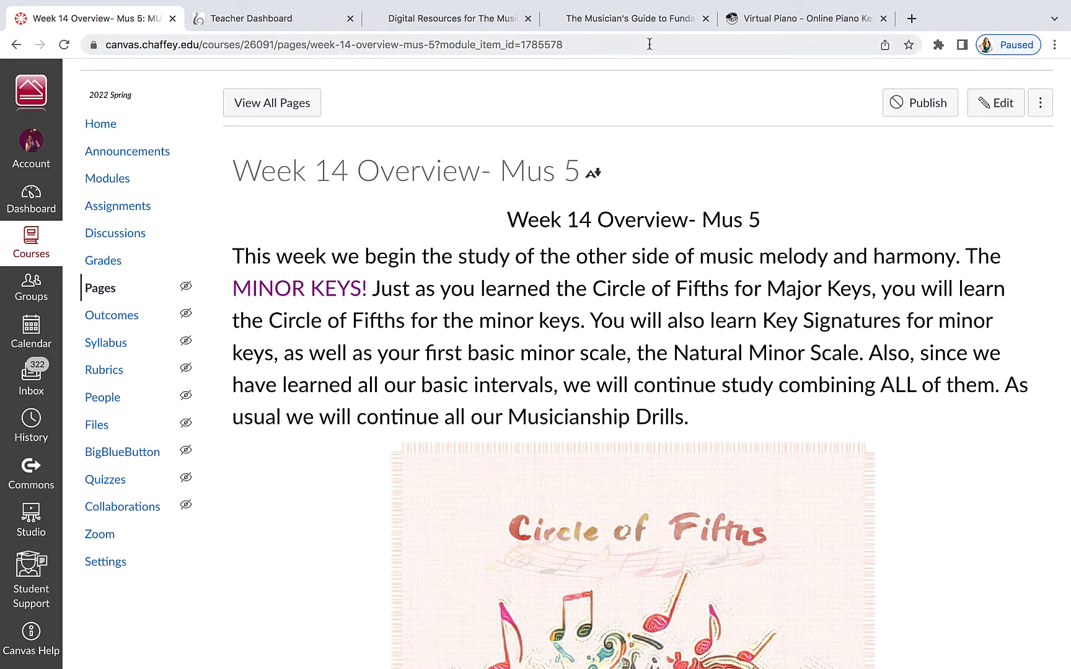
Switch to the Virtual Piano page, play middle C and lower the system volume by three steps.
click(764, 23)
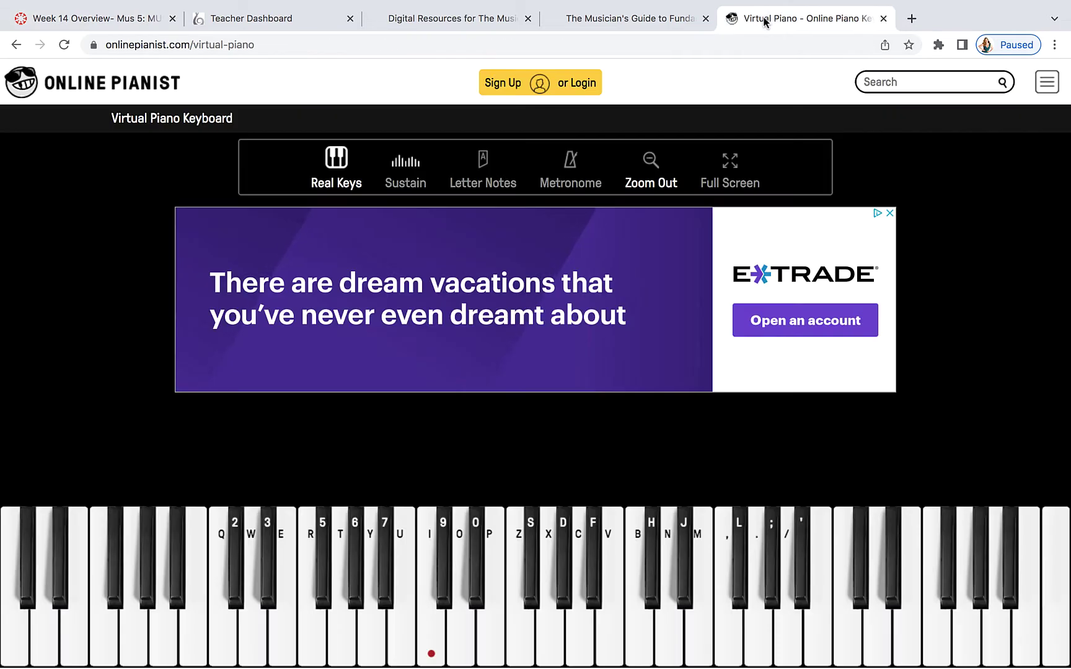
scroll(526, 278, down, 5)
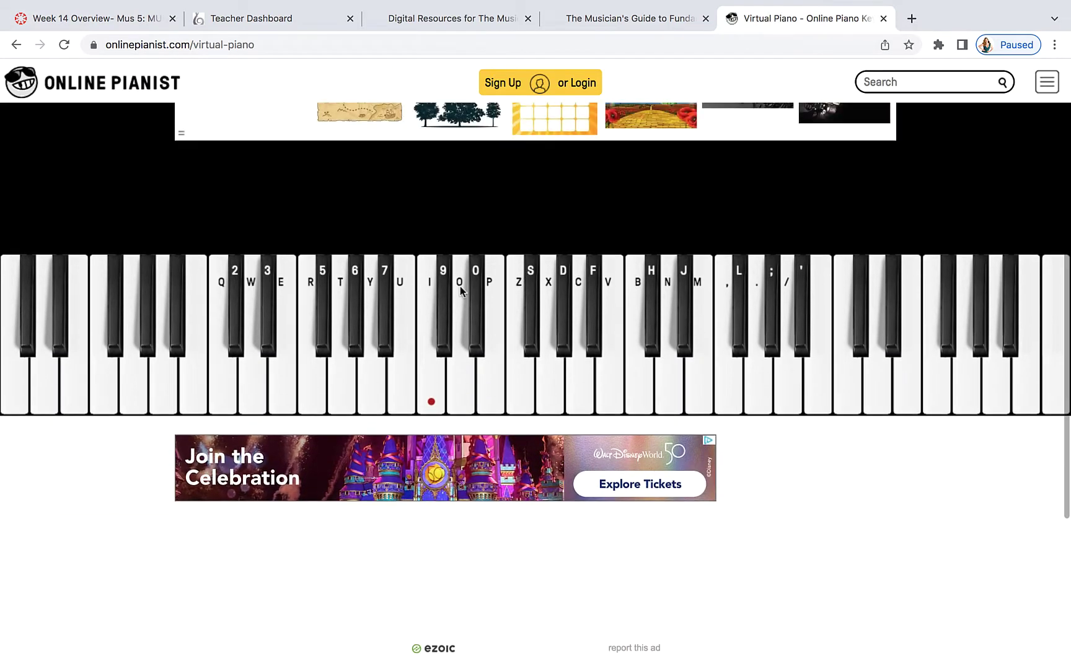
click(432, 396)
key(XF86AudioLowerVolume)
key(XF86AudioLowerVolume)
key(XF86AudioLowerVolume)
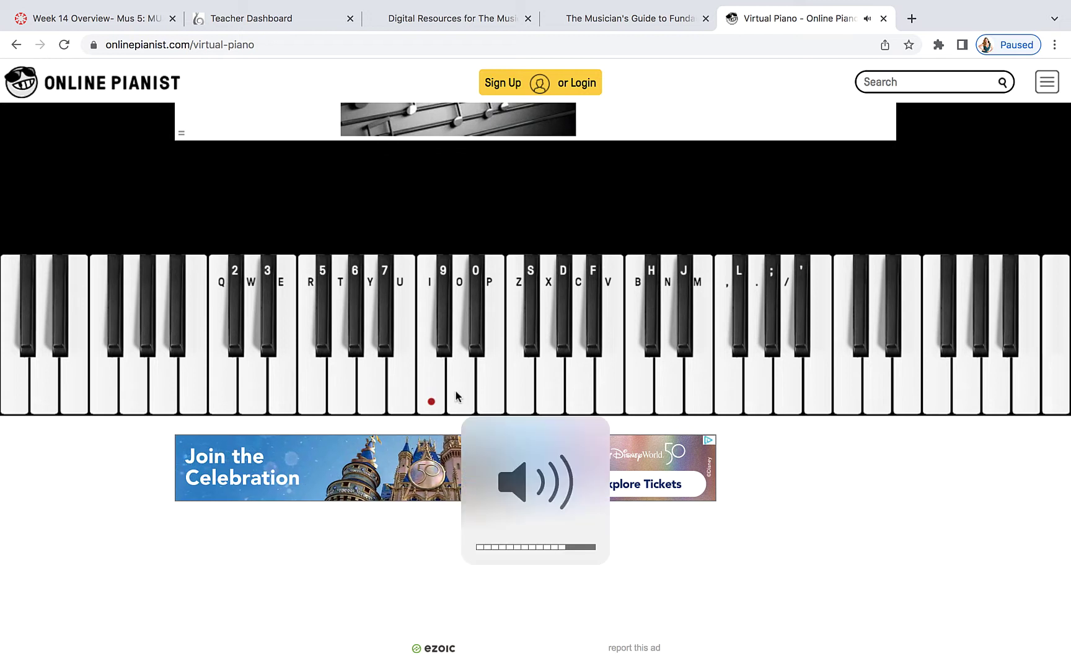
Play the C major scale on the white keys up to the C above middle C and back down.
key(i)
click(493, 395)
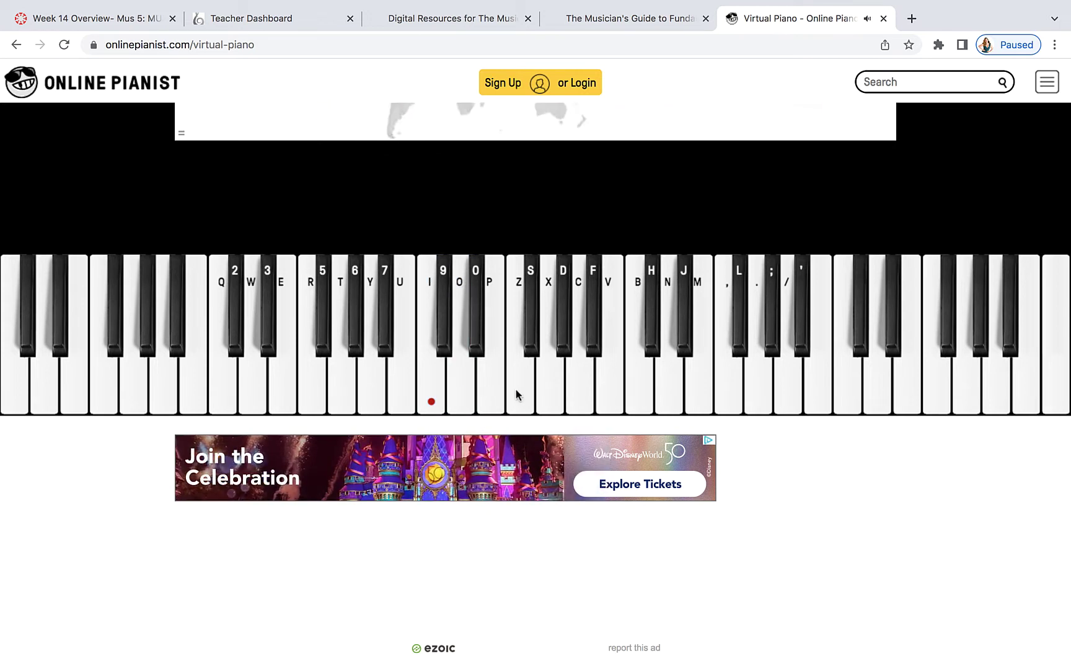
click(520, 395)
click(547, 395)
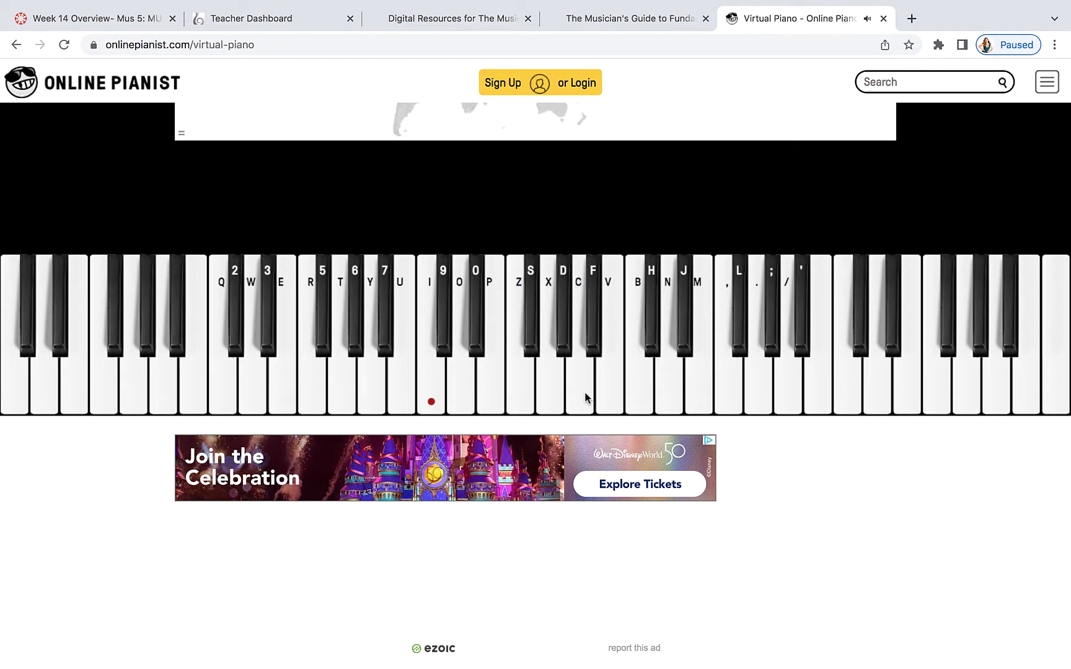
click(636, 400)
click(636, 399)
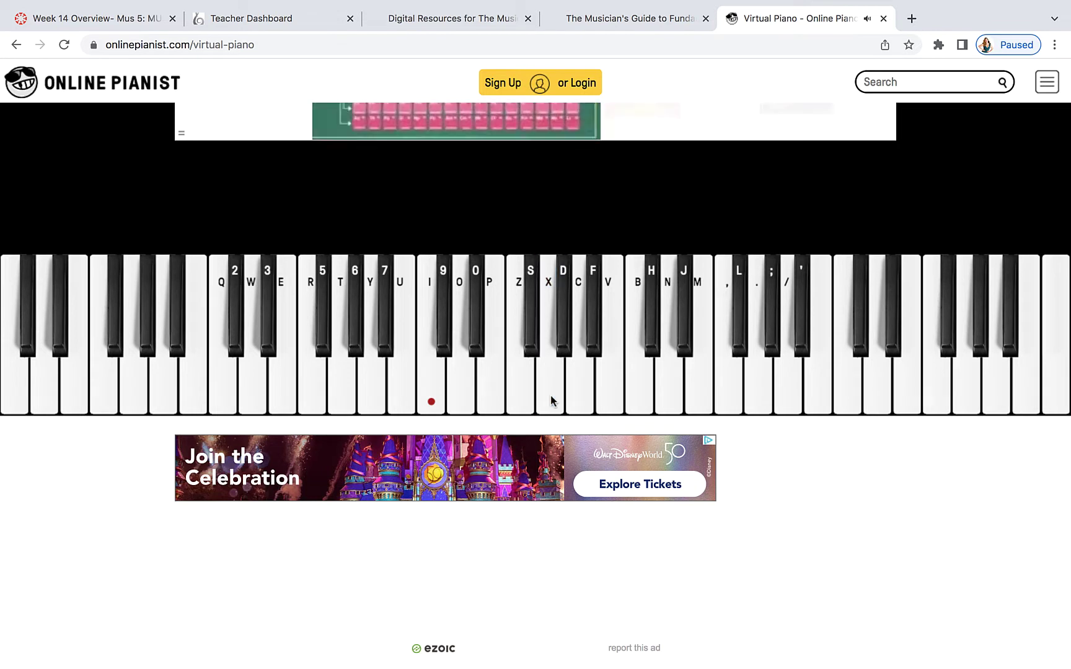
click(488, 399)
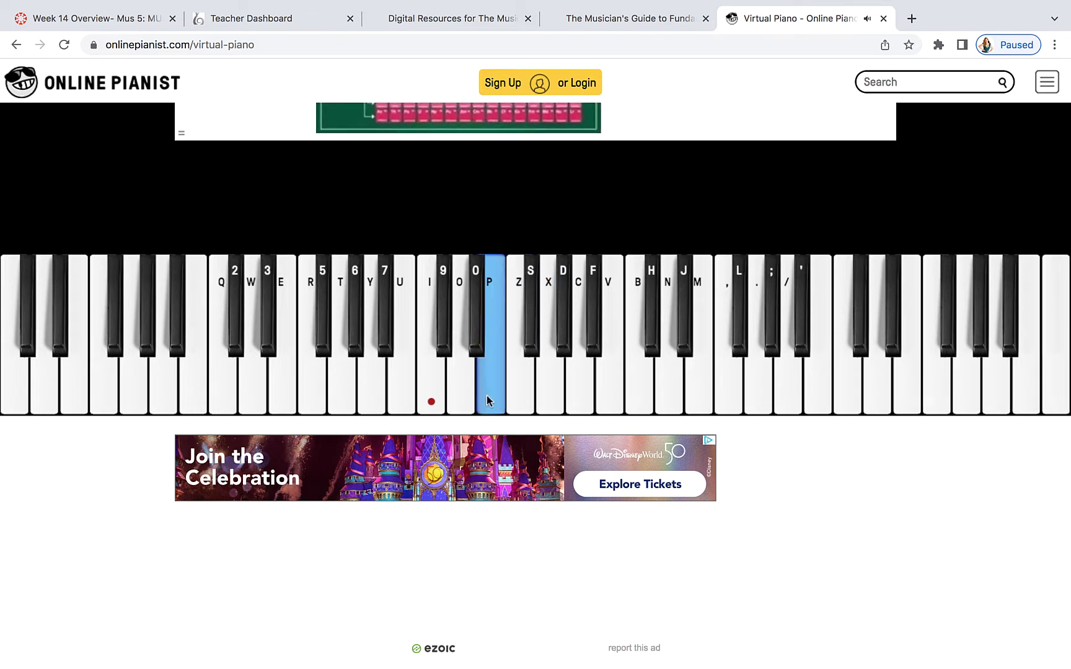
click(430, 389)
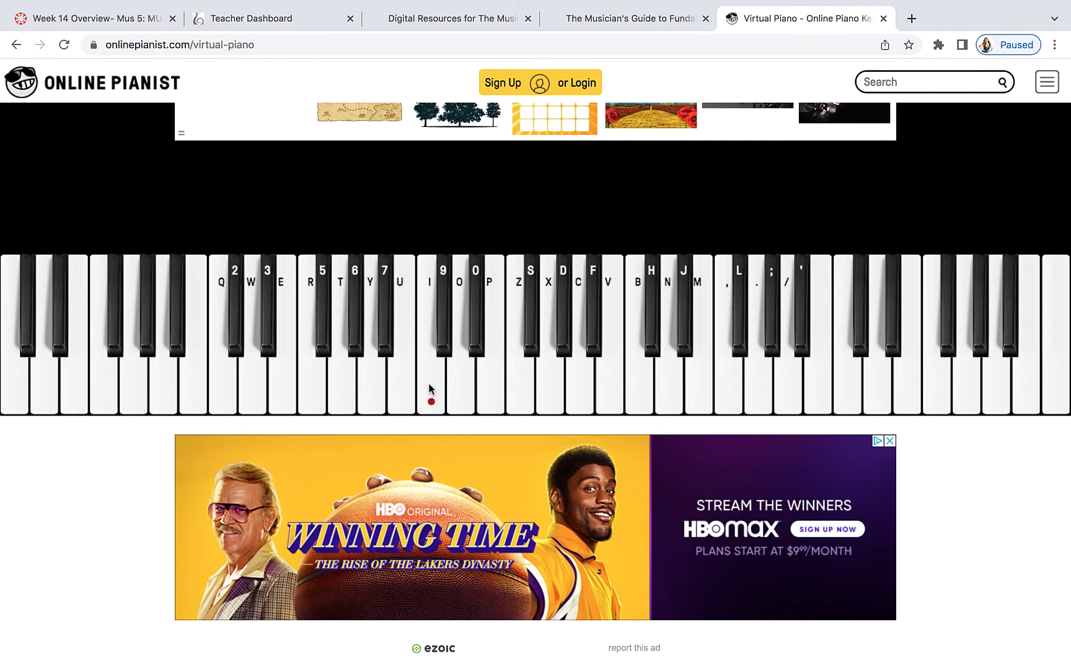
Play the ascending C major scale from middle C to the C one octave above.
click(430, 389)
click(467, 399)
click(515, 402)
click(549, 403)
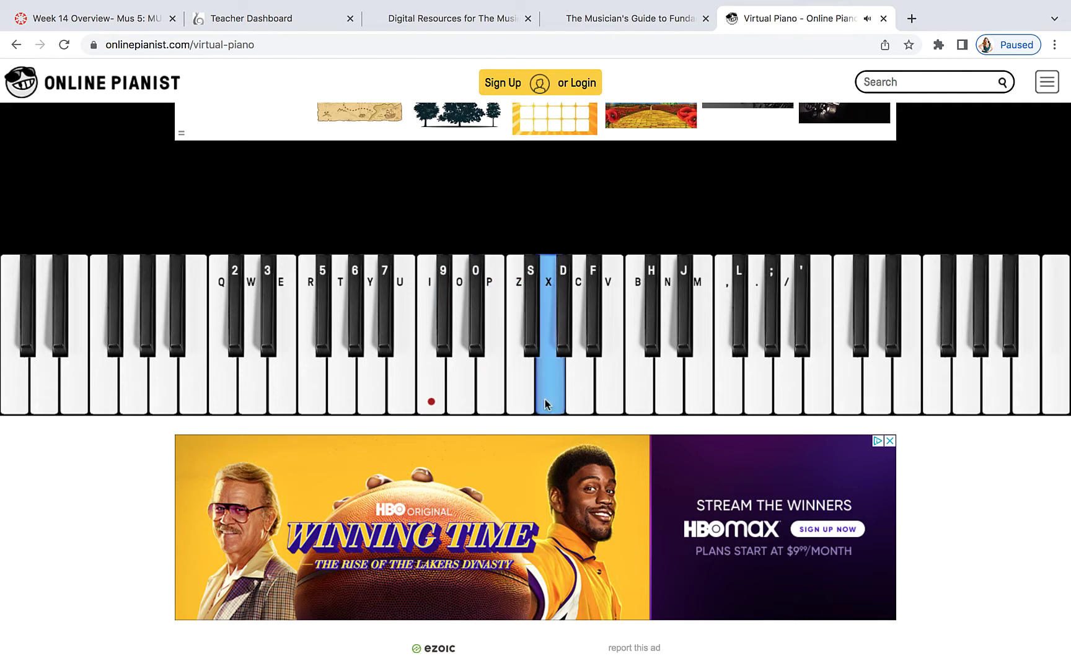
click(633, 400)
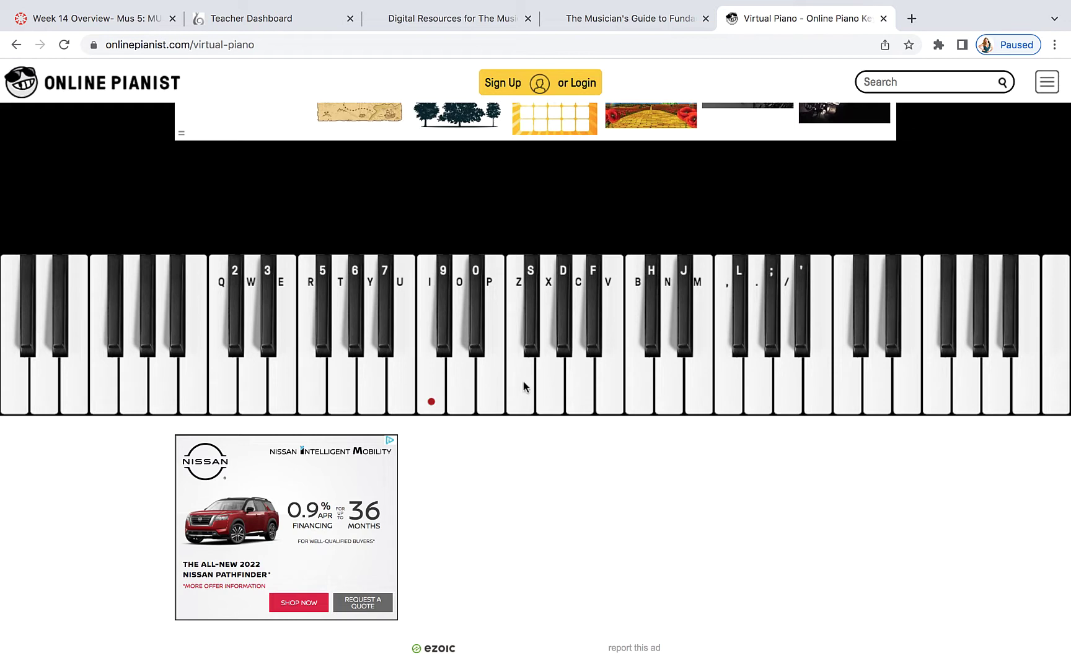
Play the white keys from middle C up through the second octave and back down to middle C.
click(431, 399)
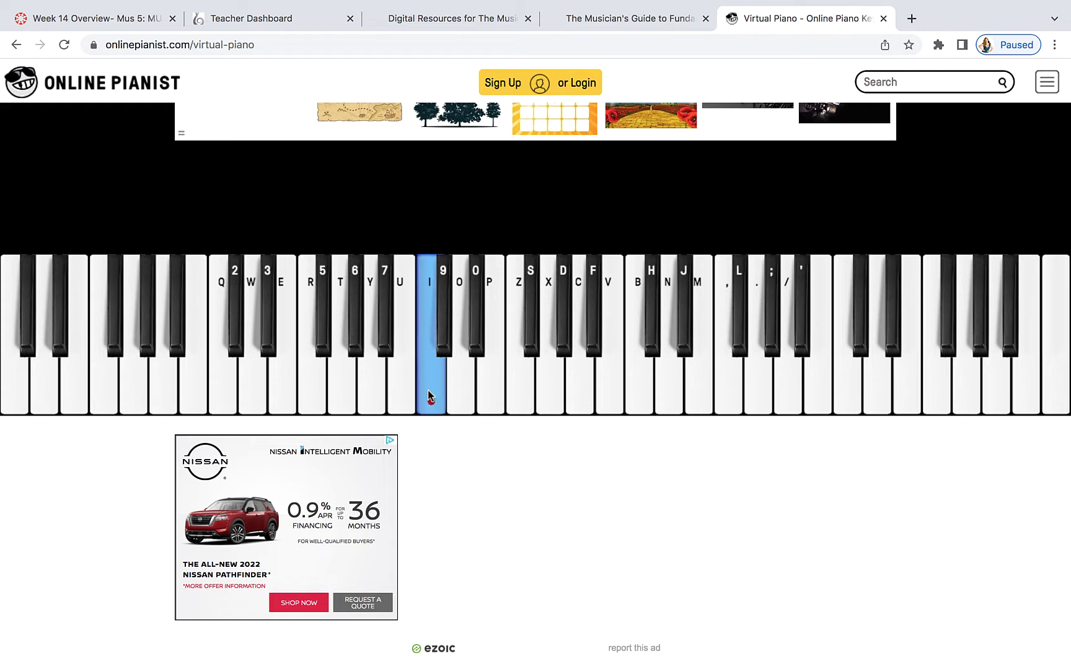
click(467, 400)
click(547, 402)
click(604, 402)
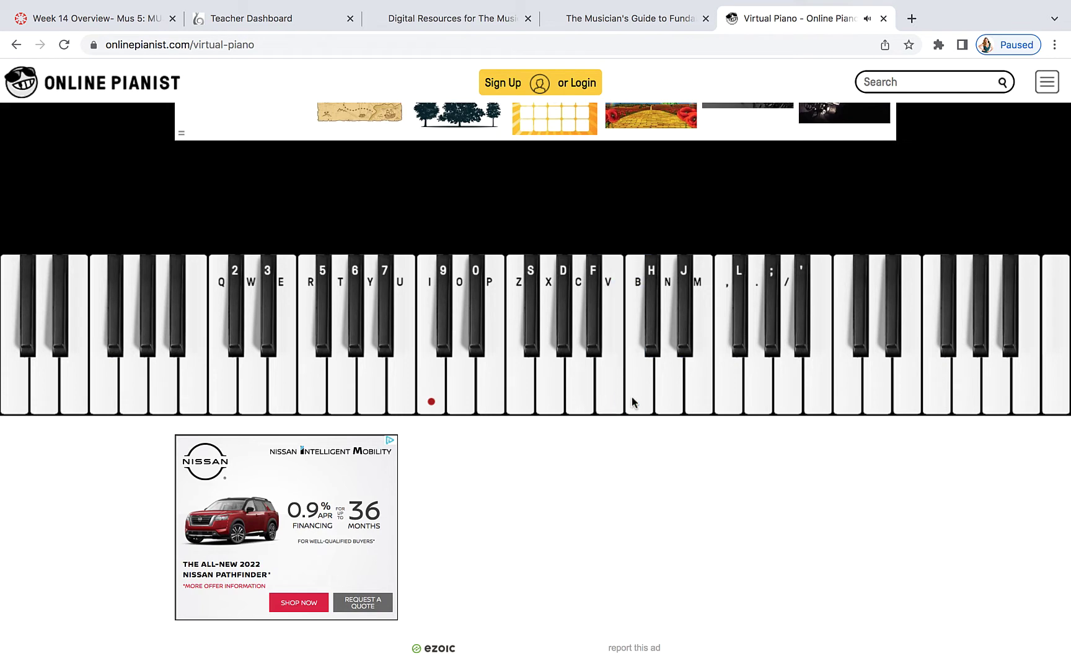
click(697, 403)
click(733, 405)
click(816, 403)
click(586, 399)
click(552, 397)
click(519, 397)
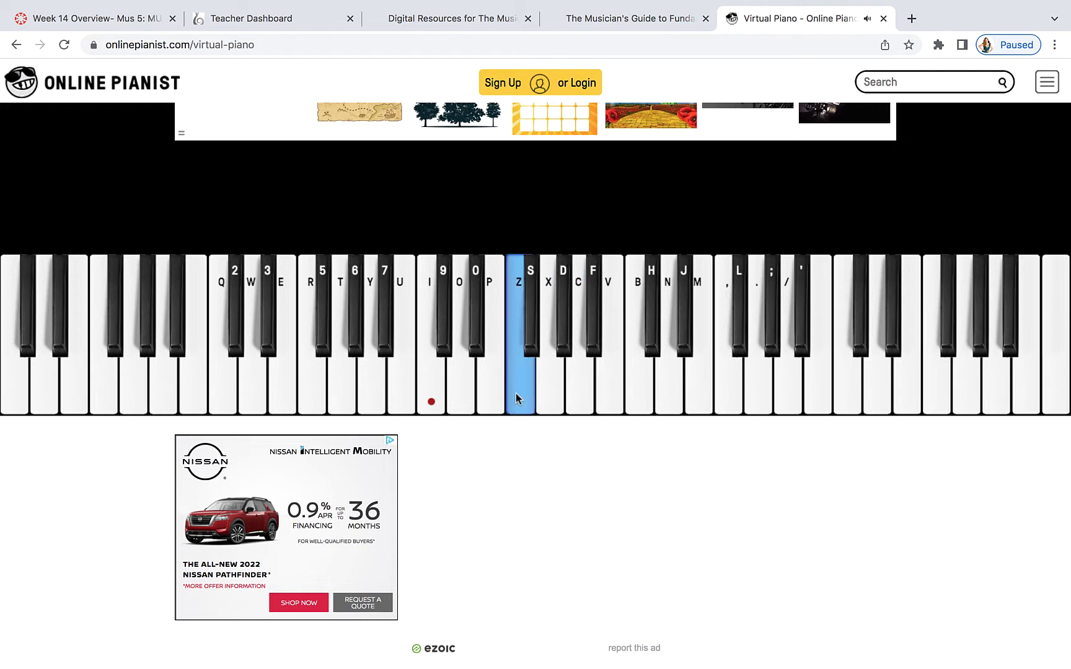
click(439, 391)
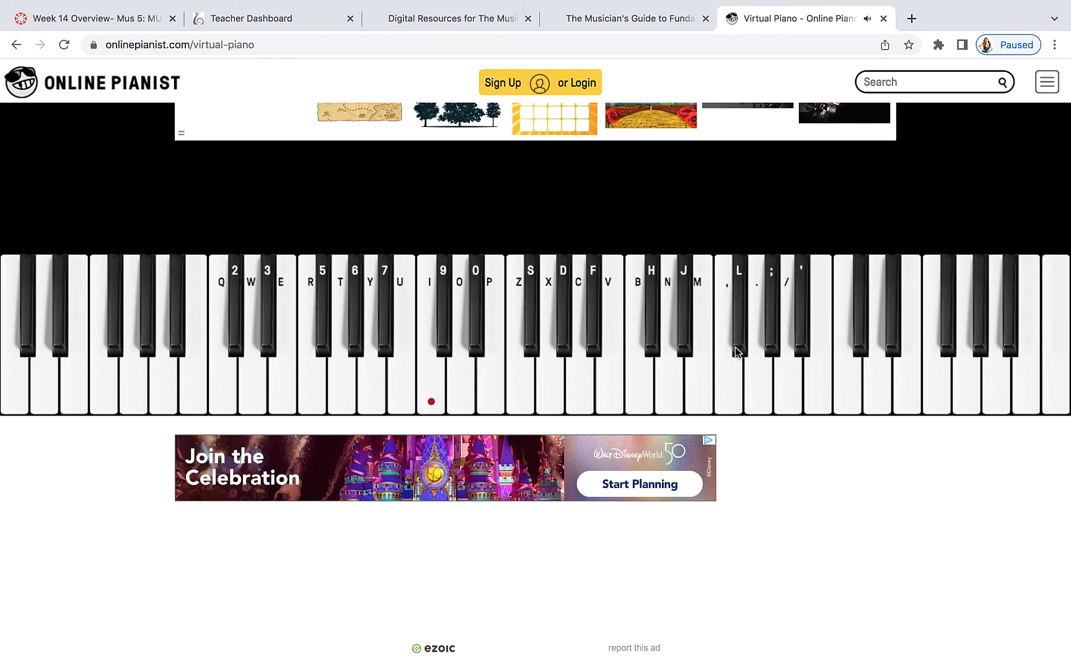
Play middle C, followed by the A natural minor scale up from the A above it and back down to that A.
click(429, 387)
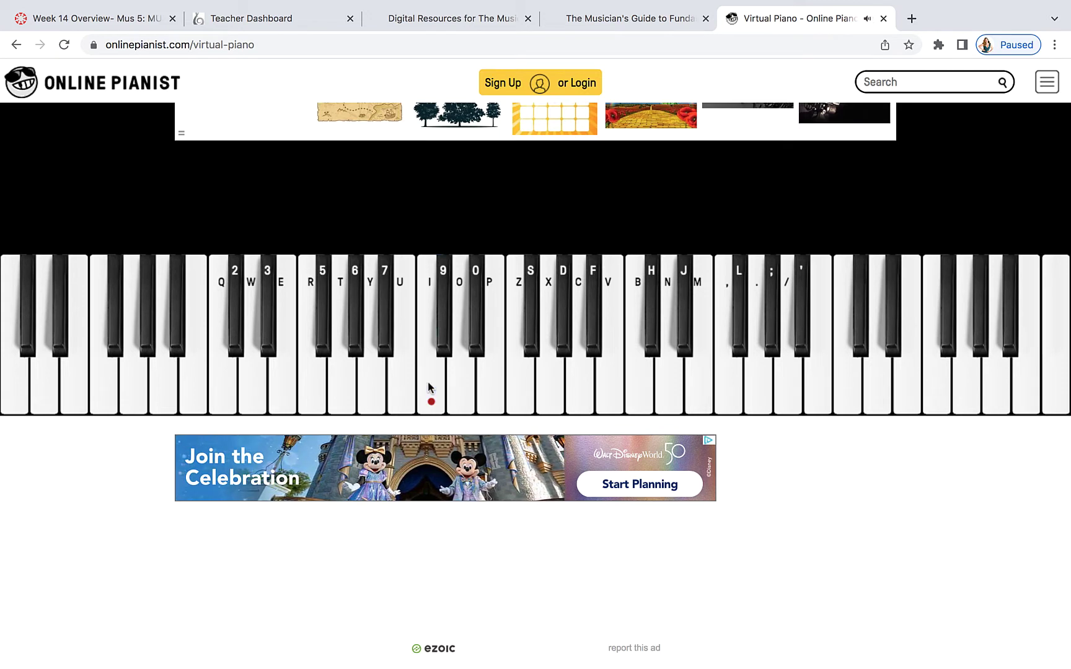
click(578, 387)
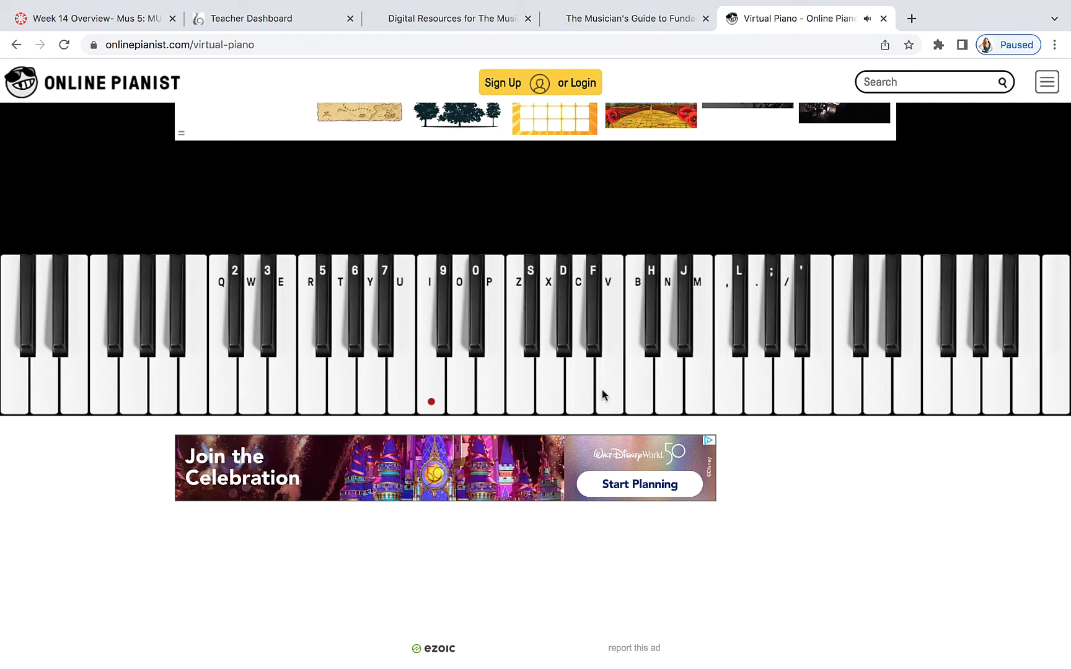
click(676, 400)
click(703, 401)
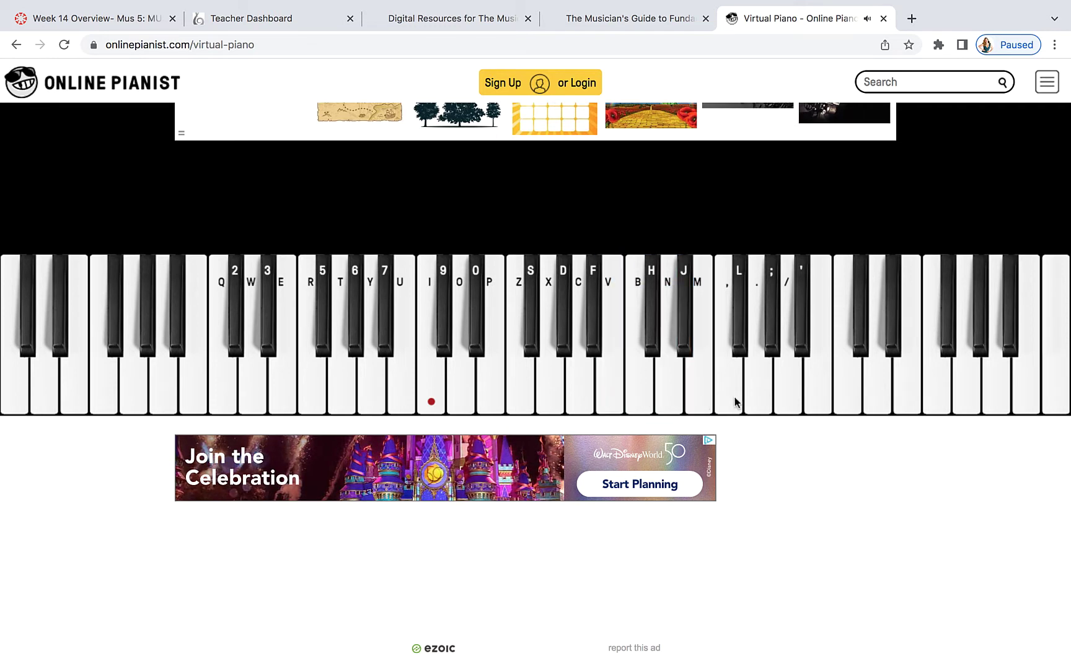
click(760, 406)
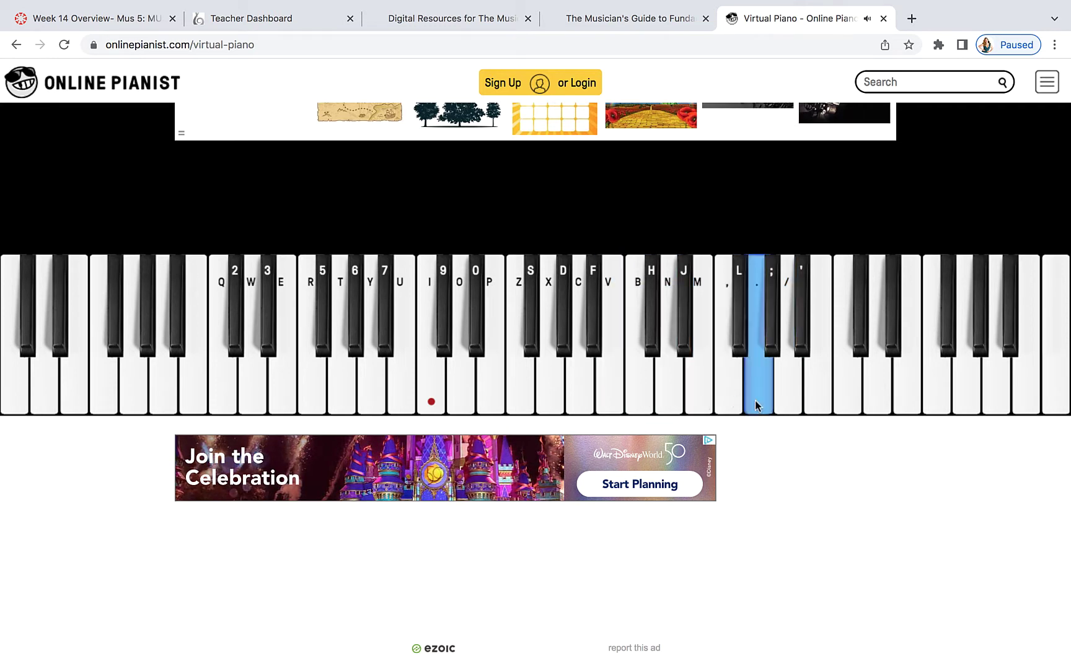
click(726, 400)
click(674, 399)
click(617, 399)
click(576, 390)
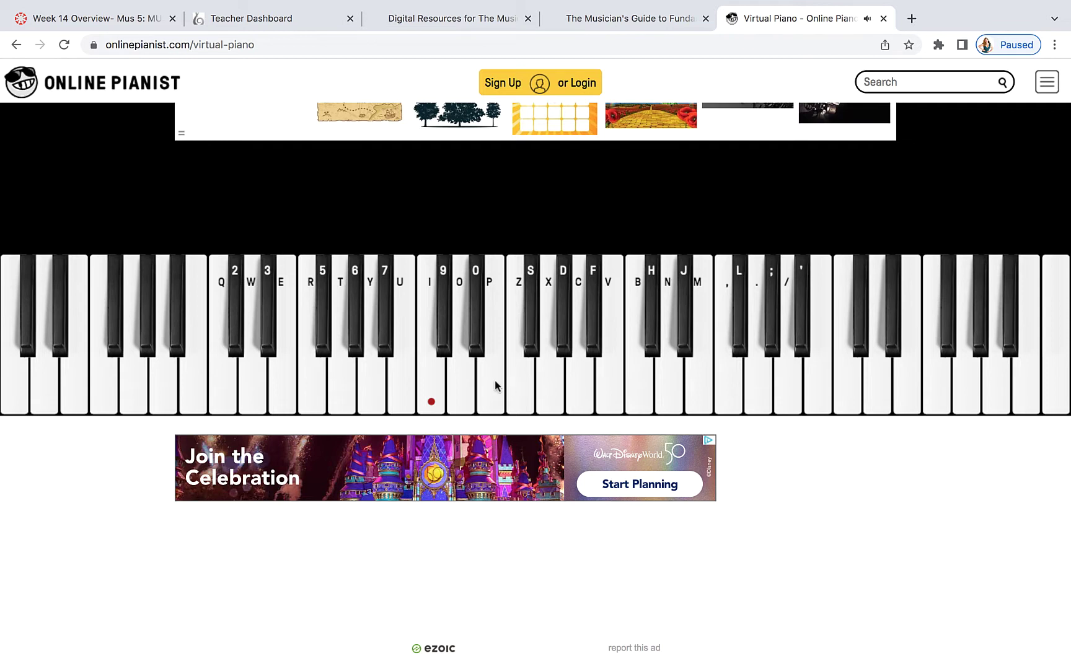
Play middle C, the ascending notes A, B and C above it, and finish with D and middle C.
click(433, 391)
click(583, 401)
click(599, 401)
click(628, 403)
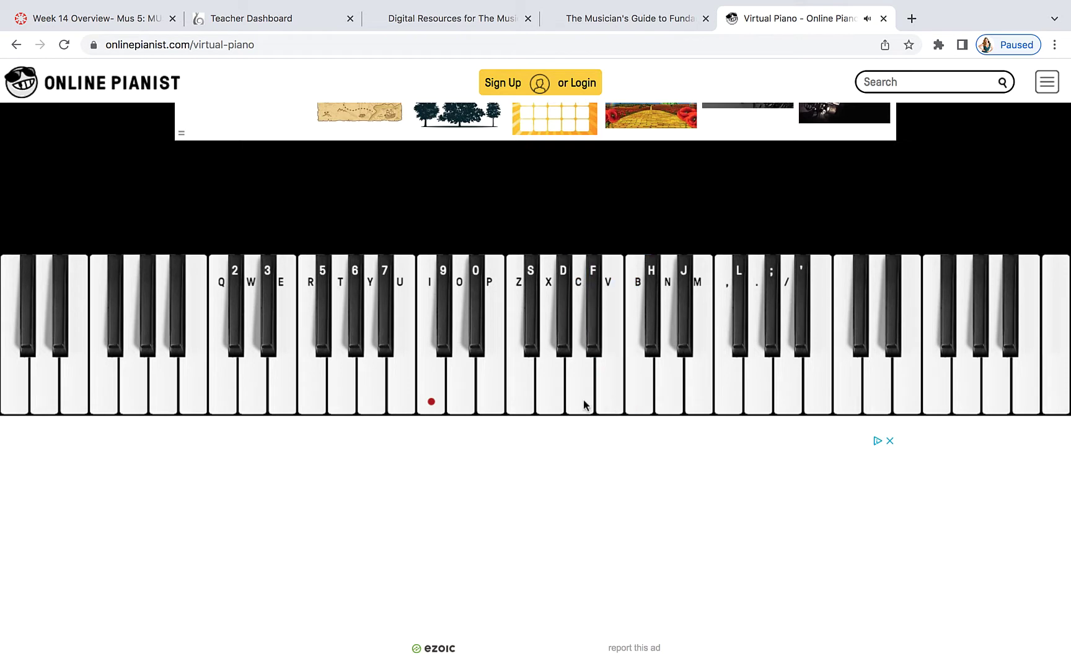
click(462, 394)
click(436, 390)
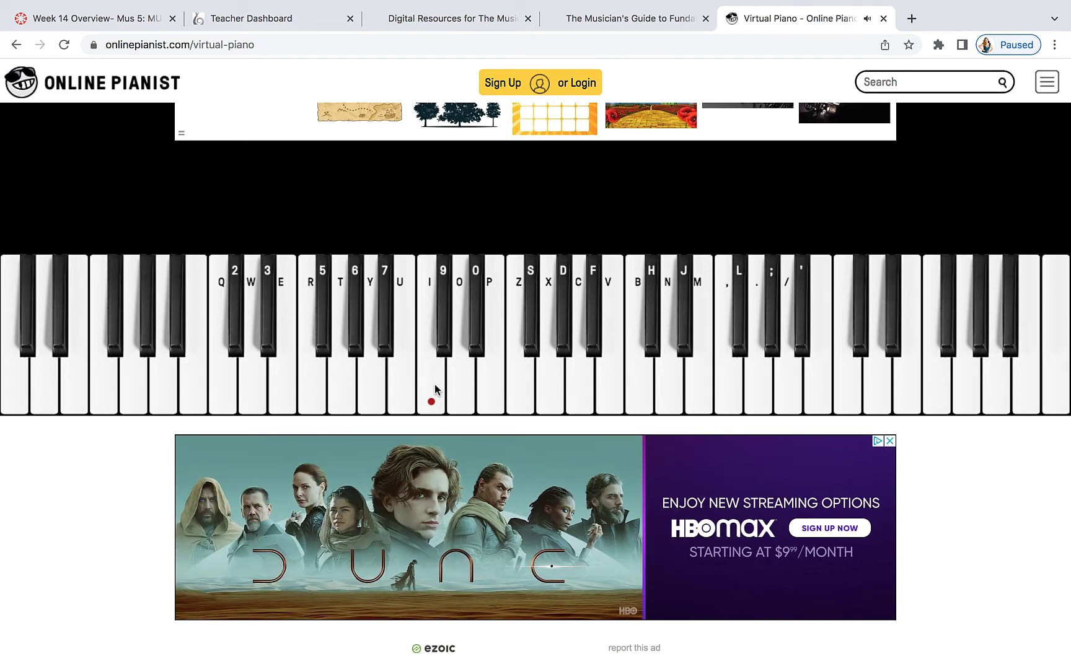
Play middle C and repeat the A natural minor scale, ascending from the A above it and returning to that A.
click(435, 385)
click(583, 385)
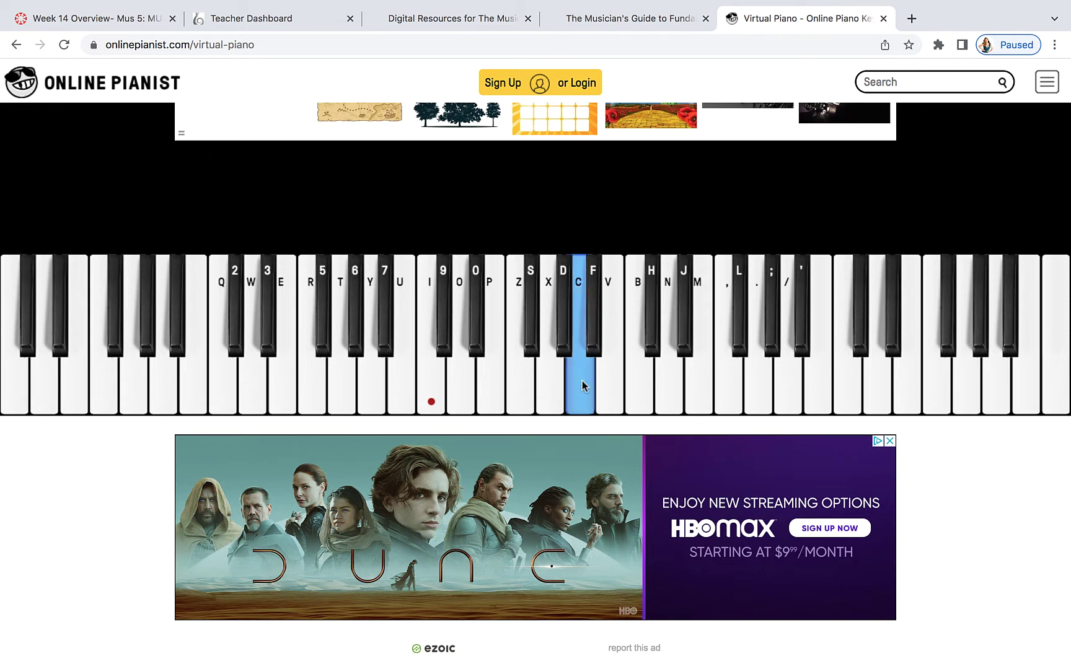
click(622, 392)
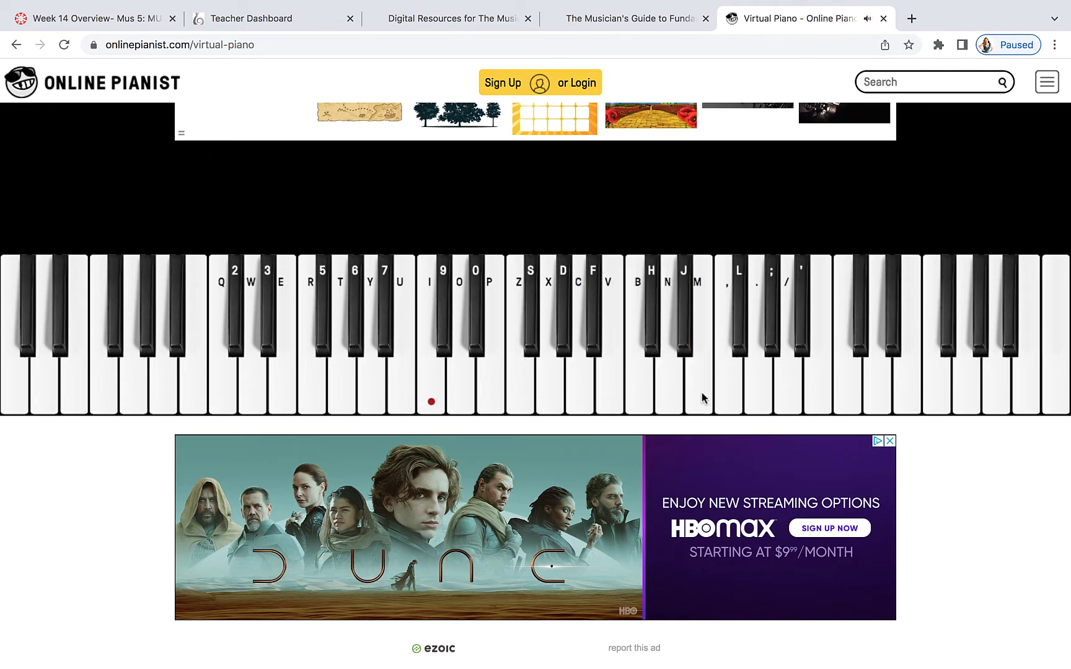
click(760, 402)
click(692, 400)
click(670, 400)
click(645, 397)
click(614, 394)
click(580, 393)
Return to the Canvas course modules and open the Circle of 5ths Minor Keys Chart page from Week 14 to view the chart.
click(77, 19)
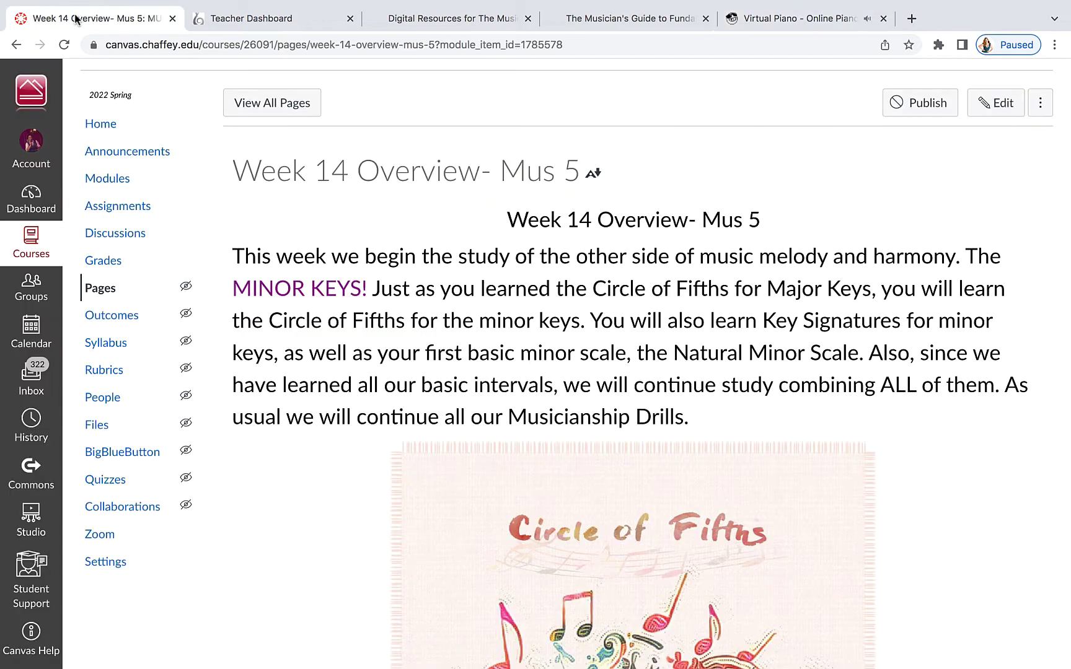
click(113, 181)
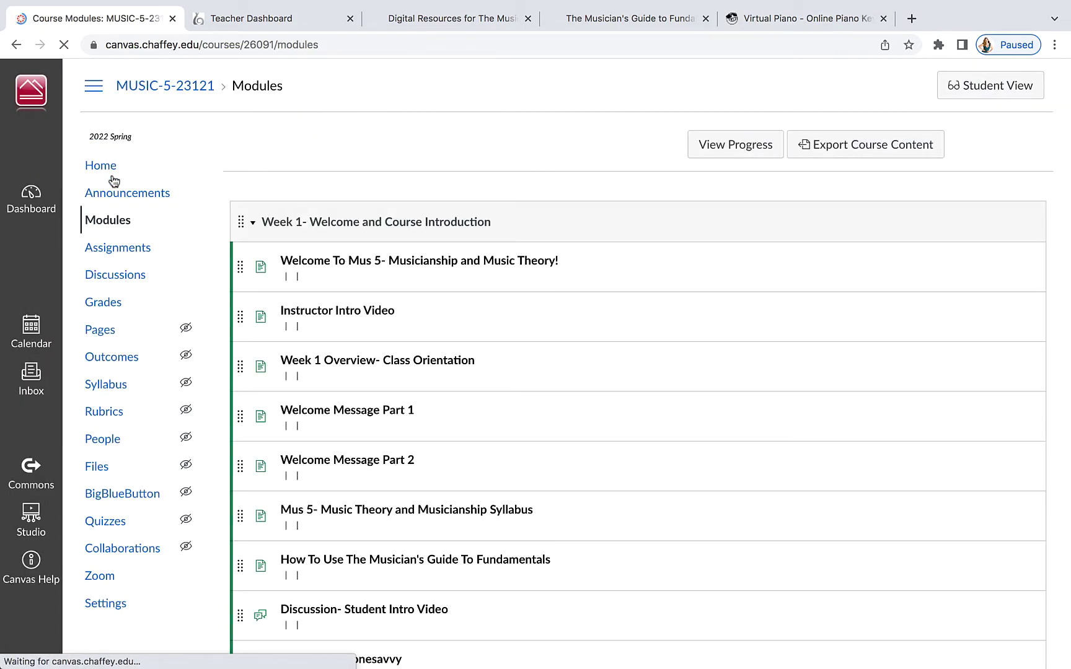
scroll(552, 395, down, 20)
scroll(551, 394, down, 20)
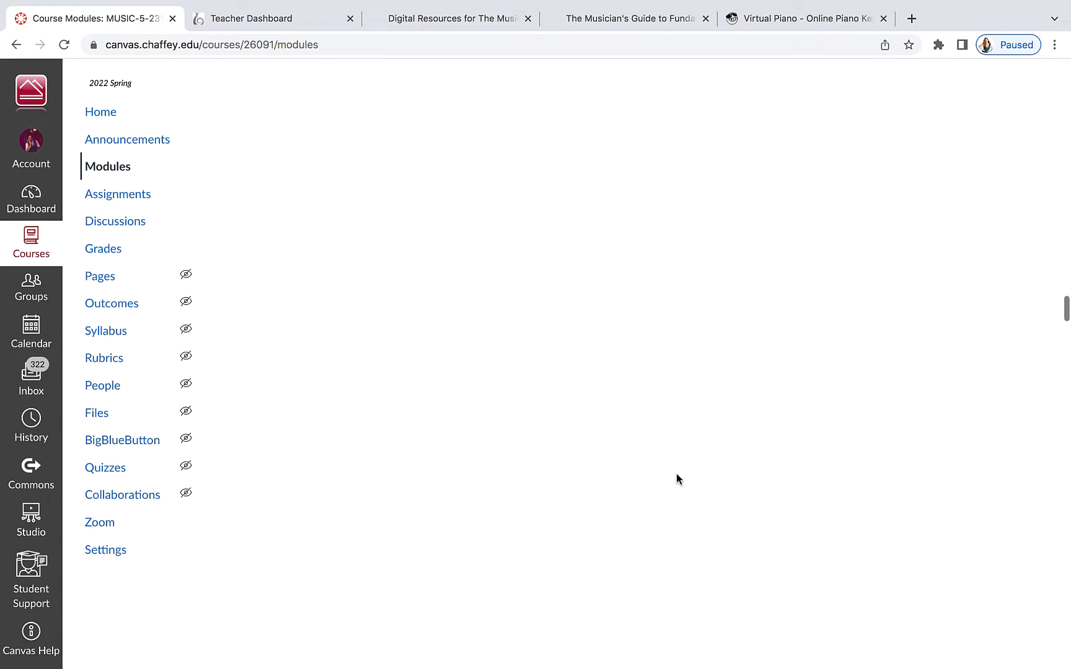
scroll(676, 473, down, 10)
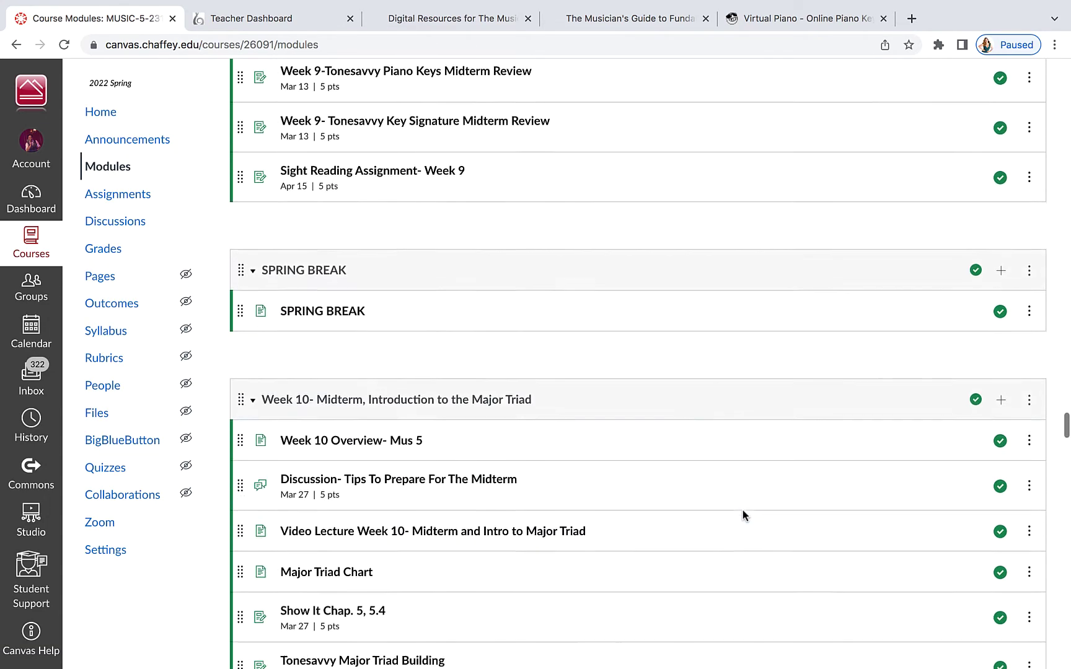
scroll(743, 512, down, 20)
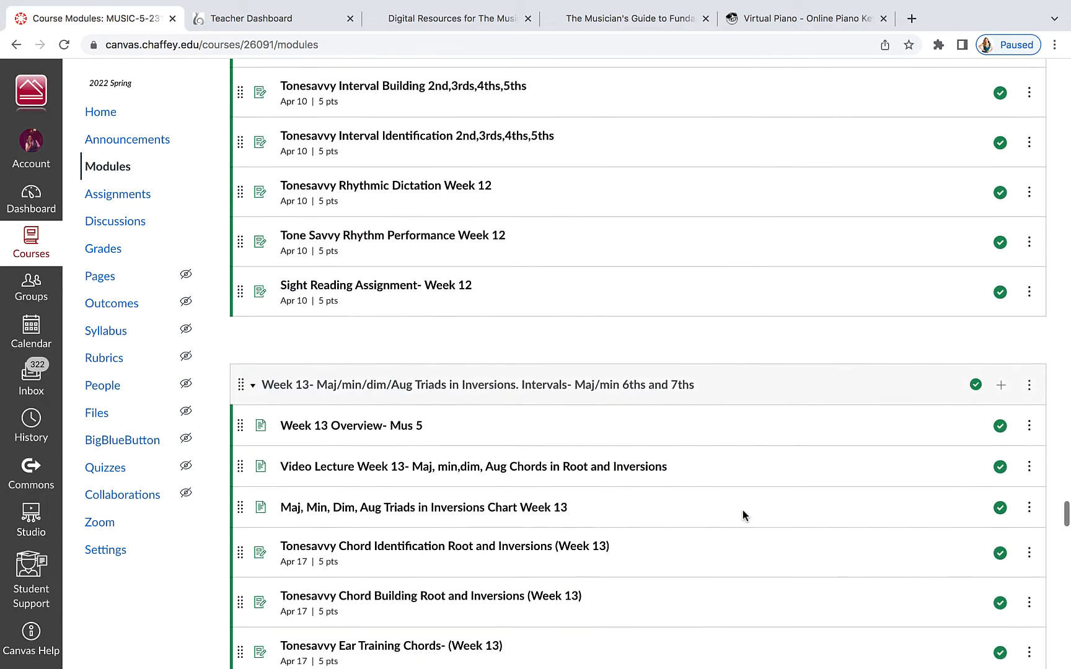
scroll(742, 511, down, 15)
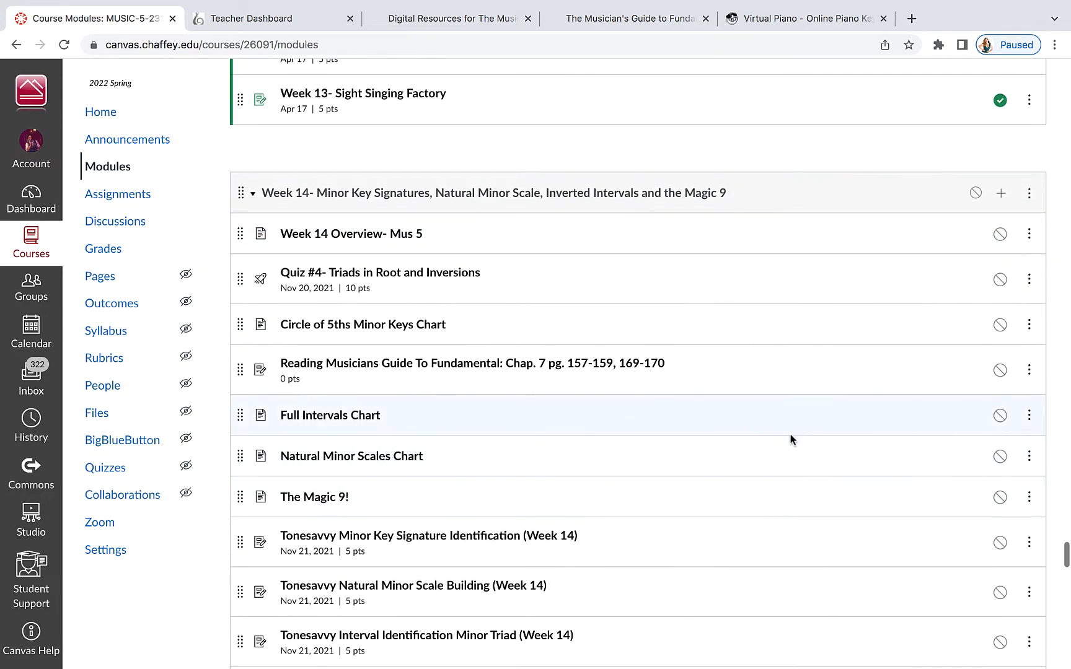
scroll(772, 444, down, 1)
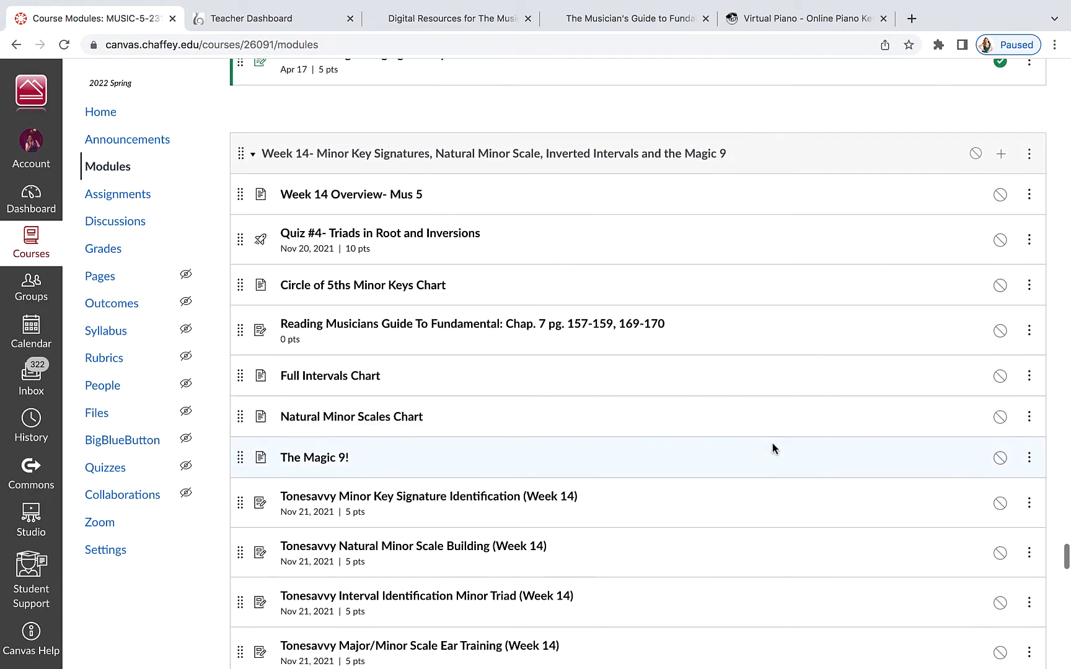
click(367, 287)
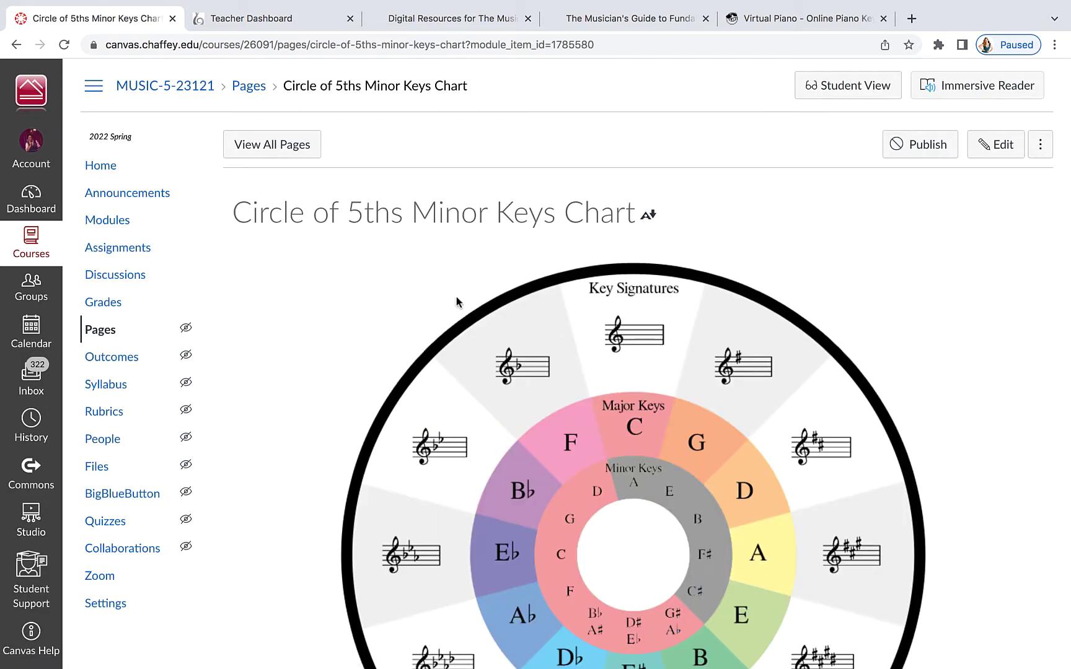
scroll(733, 375, down, 3)
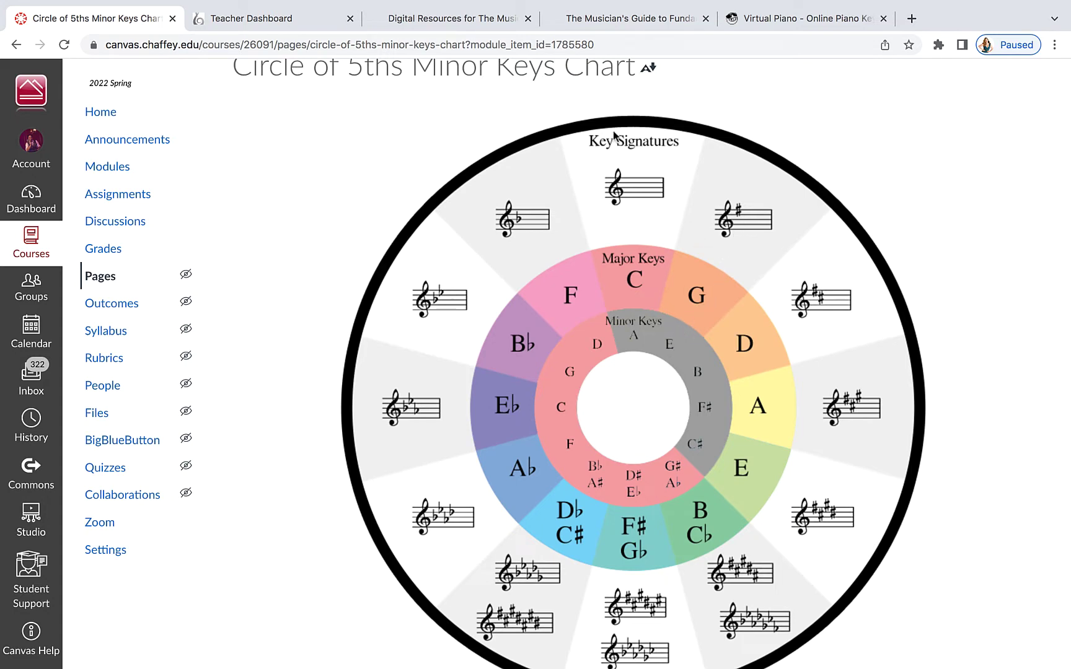
Switch to the online piano and play the G major scale repeatedly between the G below middle C and the G above it.
click(762, 19)
click(337, 381)
click(363, 385)
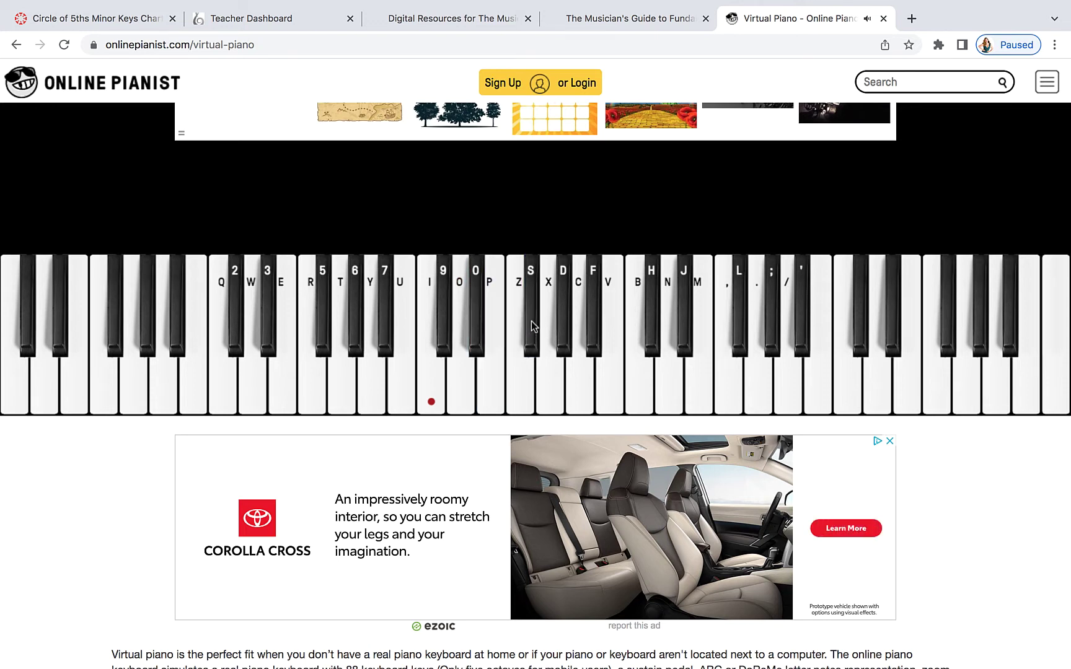
click(553, 400)
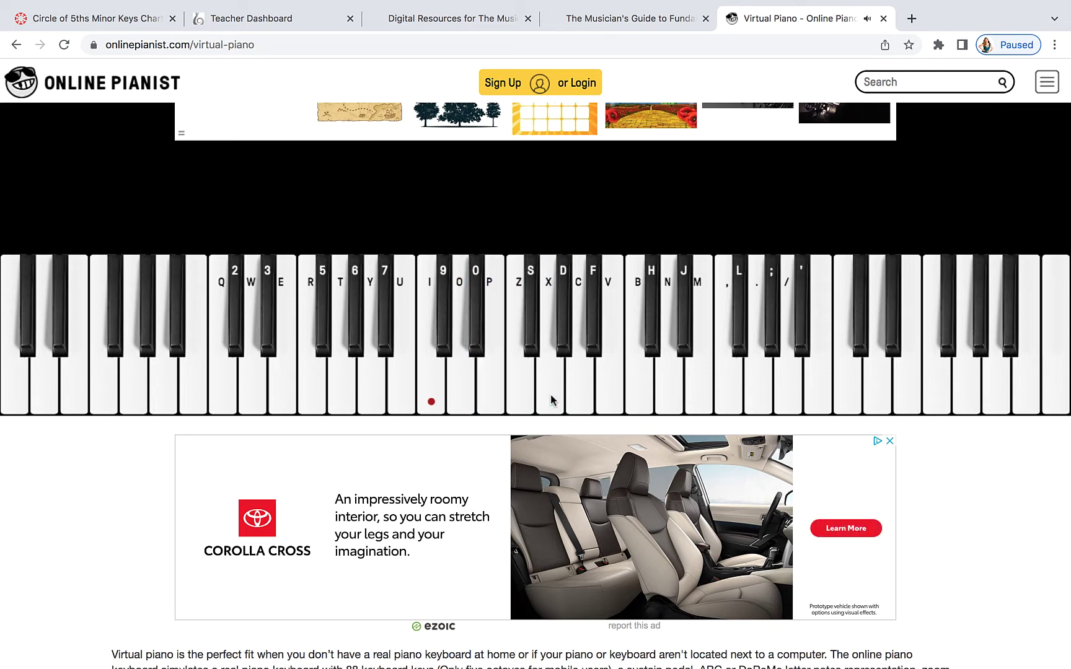
click(341, 382)
click(373, 377)
click(395, 380)
click(422, 387)
click(546, 389)
click(408, 387)
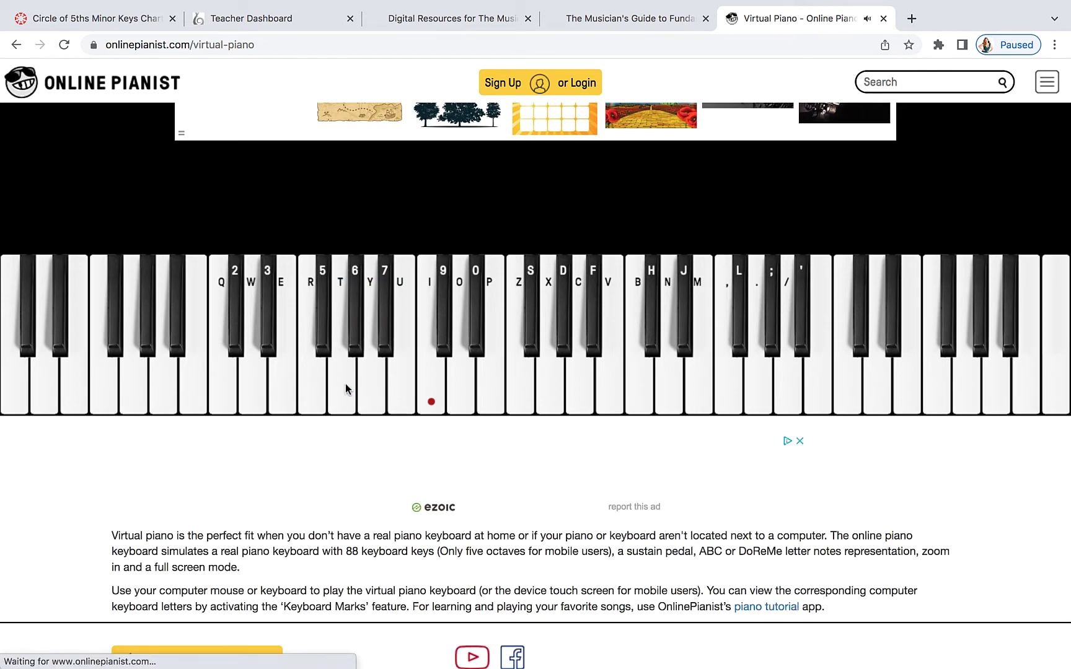
Play the E natural minor scale from the E above middle C up one octave and back down.
click(483, 383)
click(555, 390)
click(588, 401)
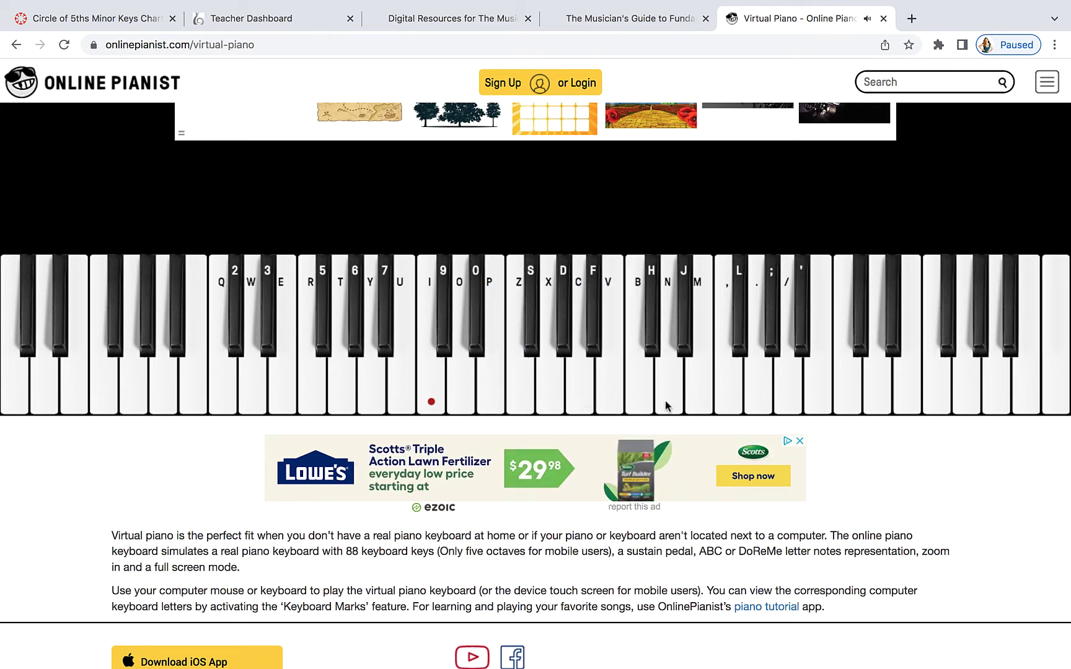
click(698, 406)
click(672, 407)
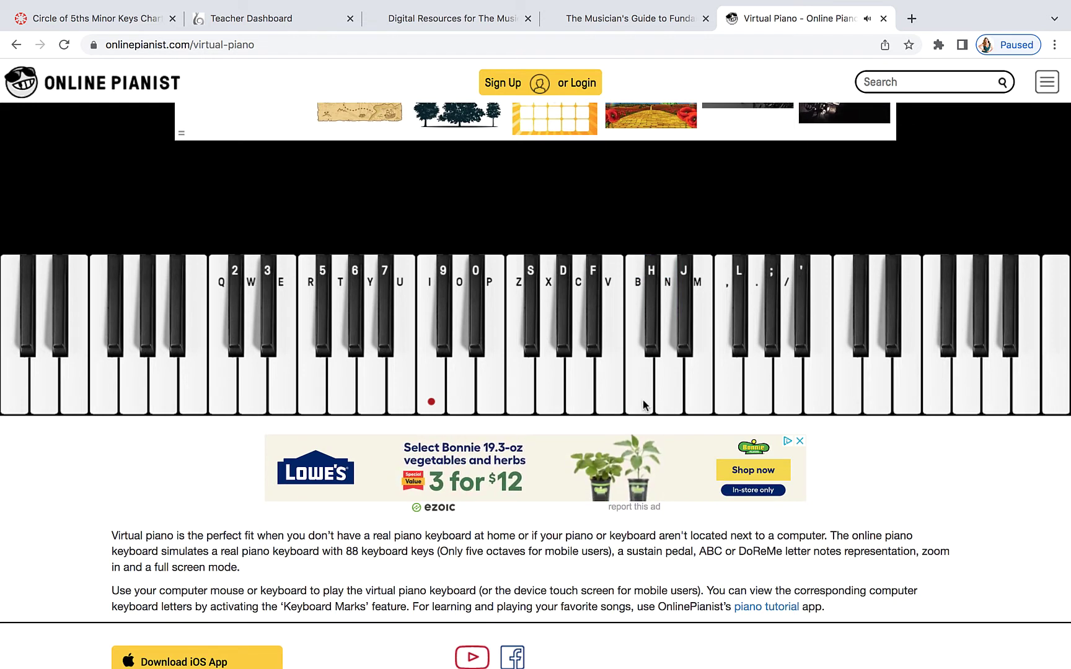
click(561, 394)
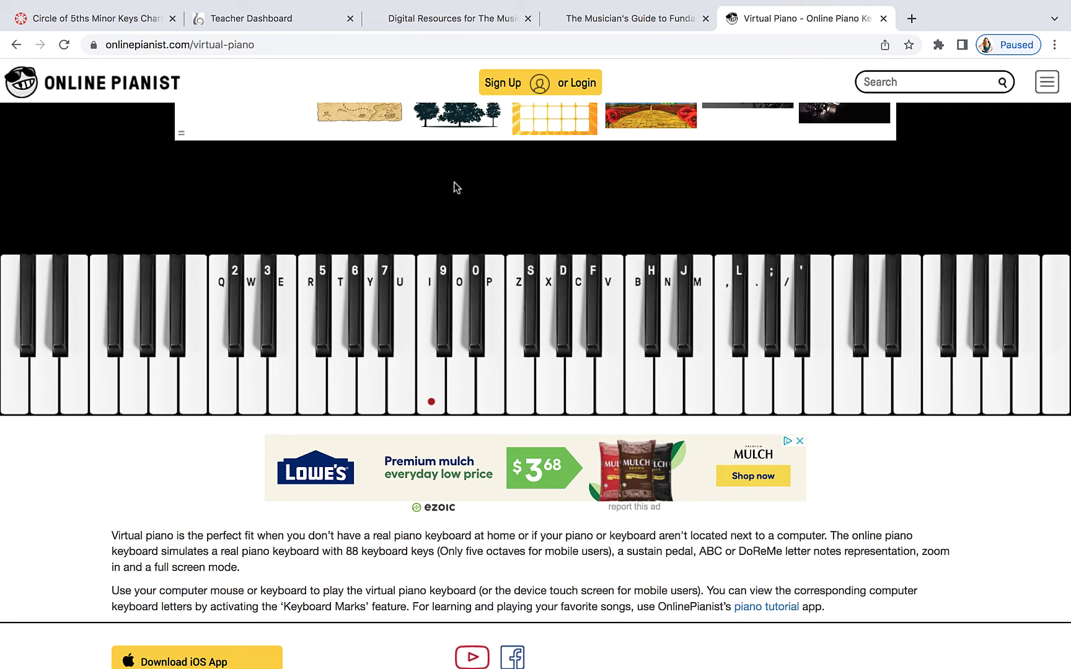
Consult F major on the Circle of 5ths chart and play its scale on the piano, up from the F above middle C and back.
click(105, 19)
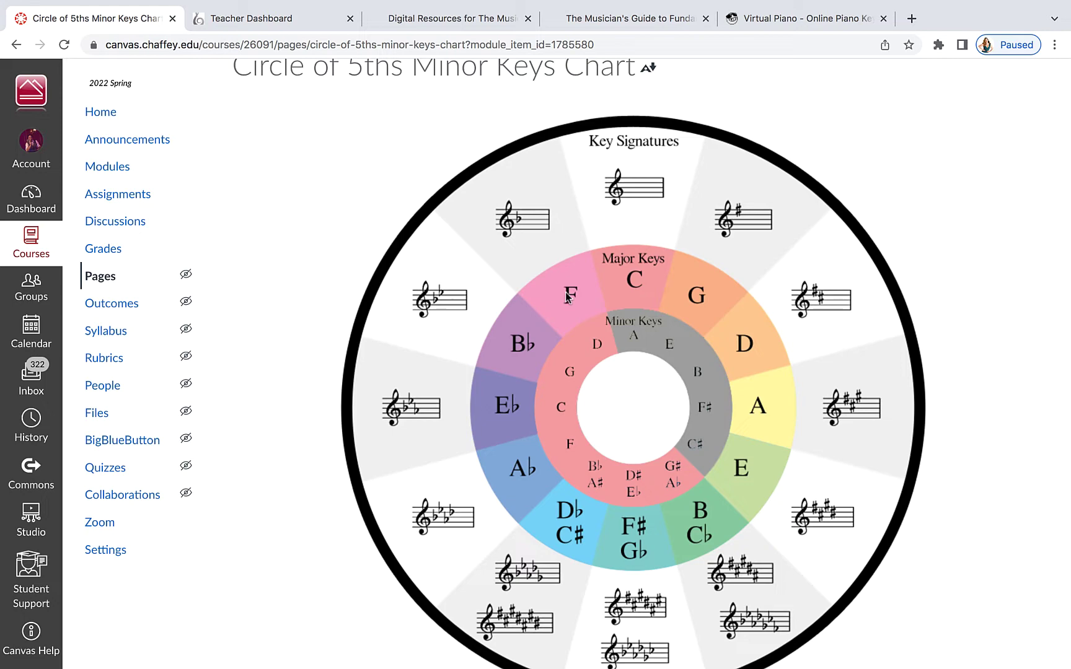
click(772, 24)
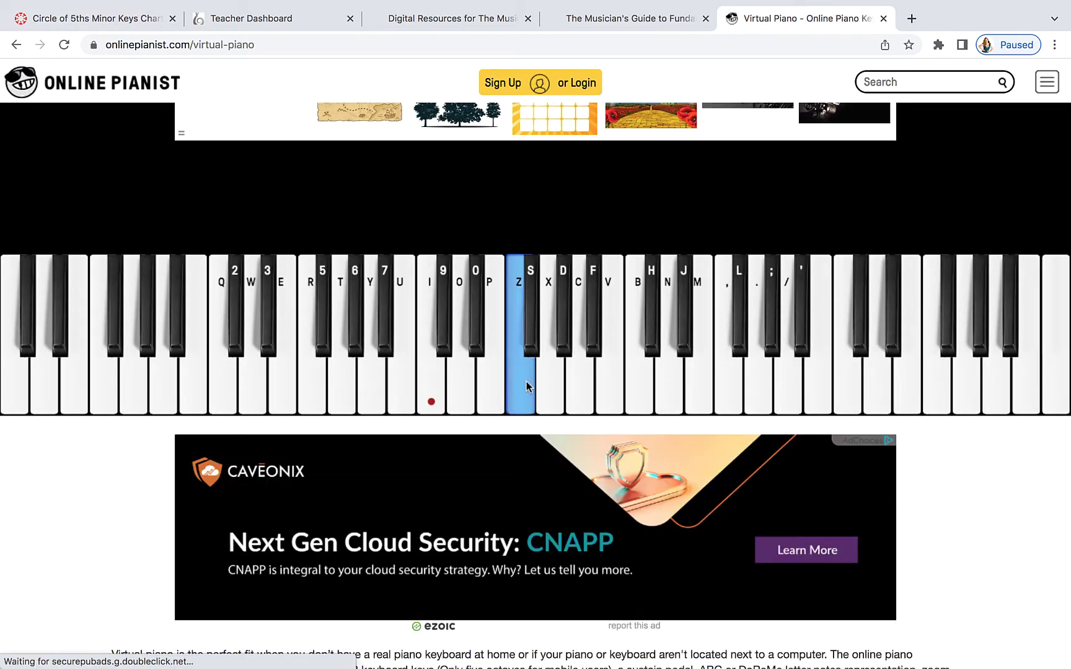
click(550, 390)
click(582, 390)
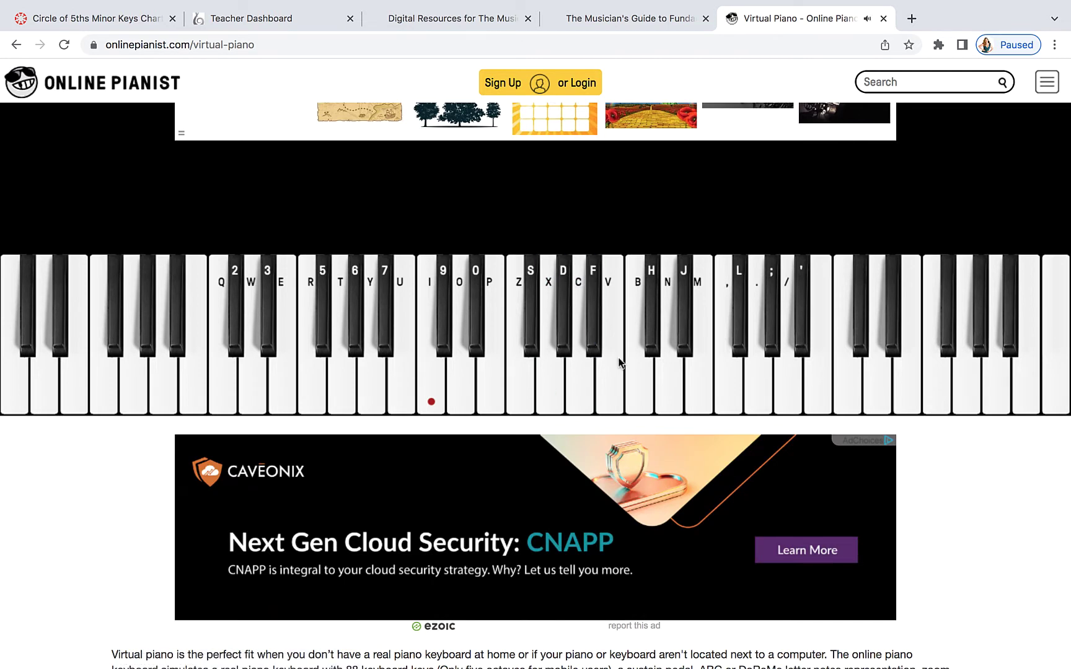
click(662, 398)
click(714, 403)
click(675, 406)
click(645, 403)
click(596, 338)
click(553, 384)
click(526, 389)
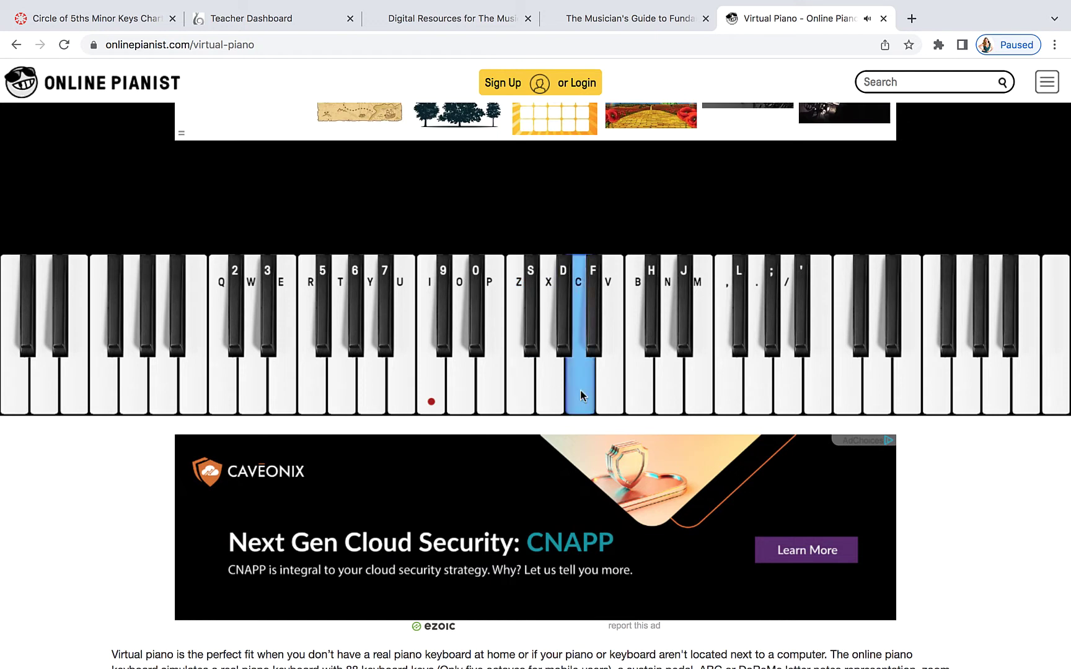
Replay A, B-flat and C above middle C, and play the D natural minor scale from the adjacent D up an octave and back.
click(598, 340)
click(645, 397)
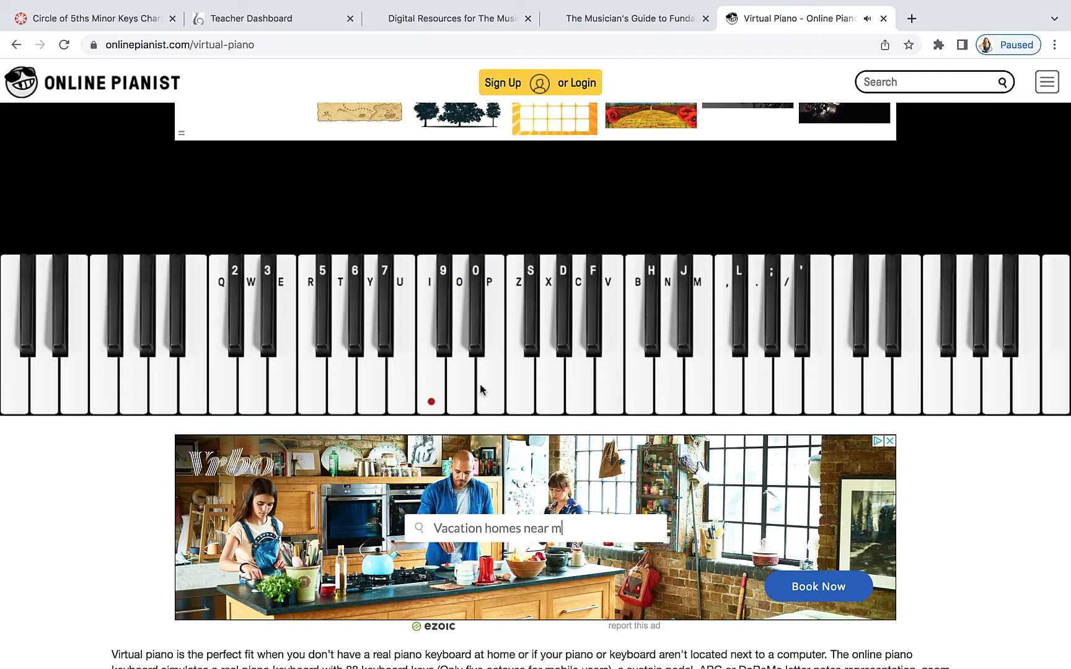
click(580, 385)
click(635, 384)
click(659, 392)
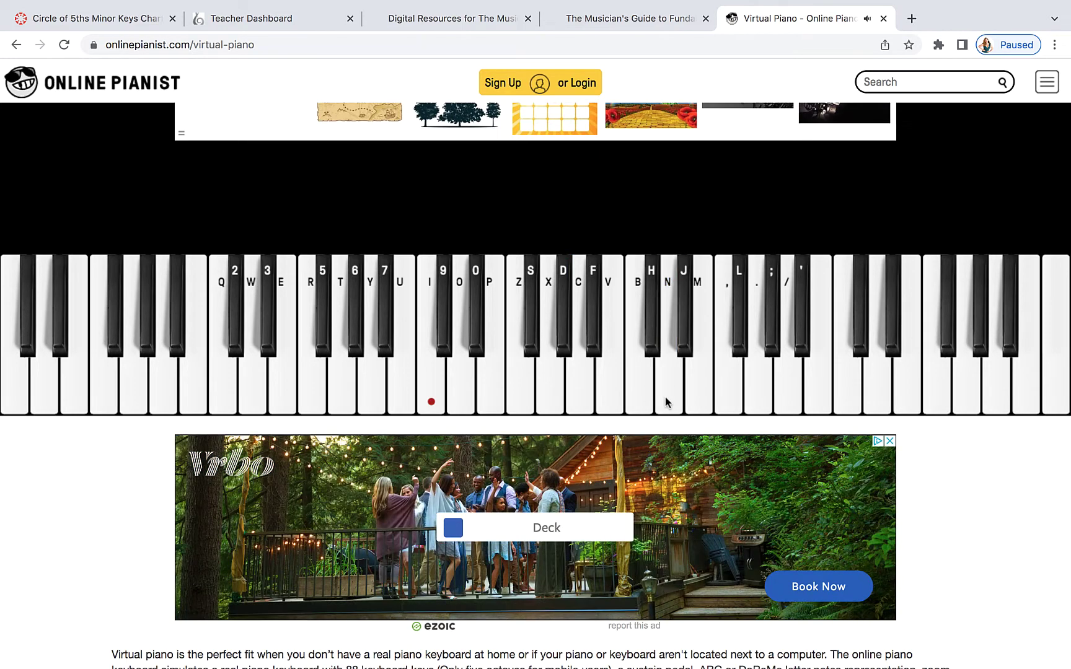
click(585, 374)
click(498, 387)
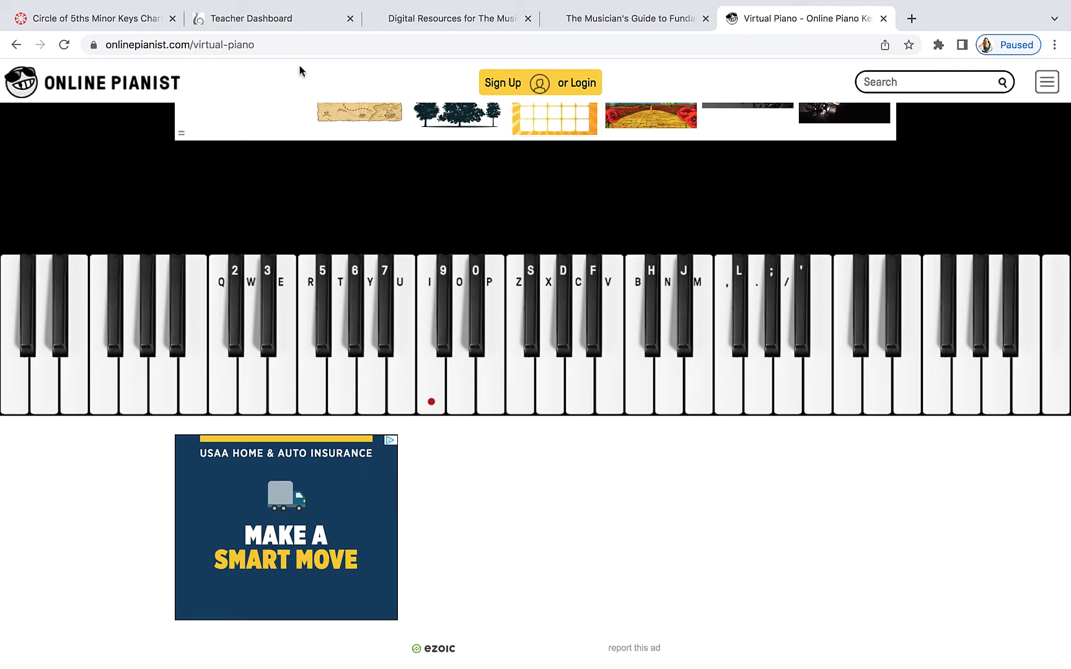
Return to the Circle of 5ths Minor Keys Chart in Canvas and examine the major and minor keys sharing each key signature.
click(101, 19)
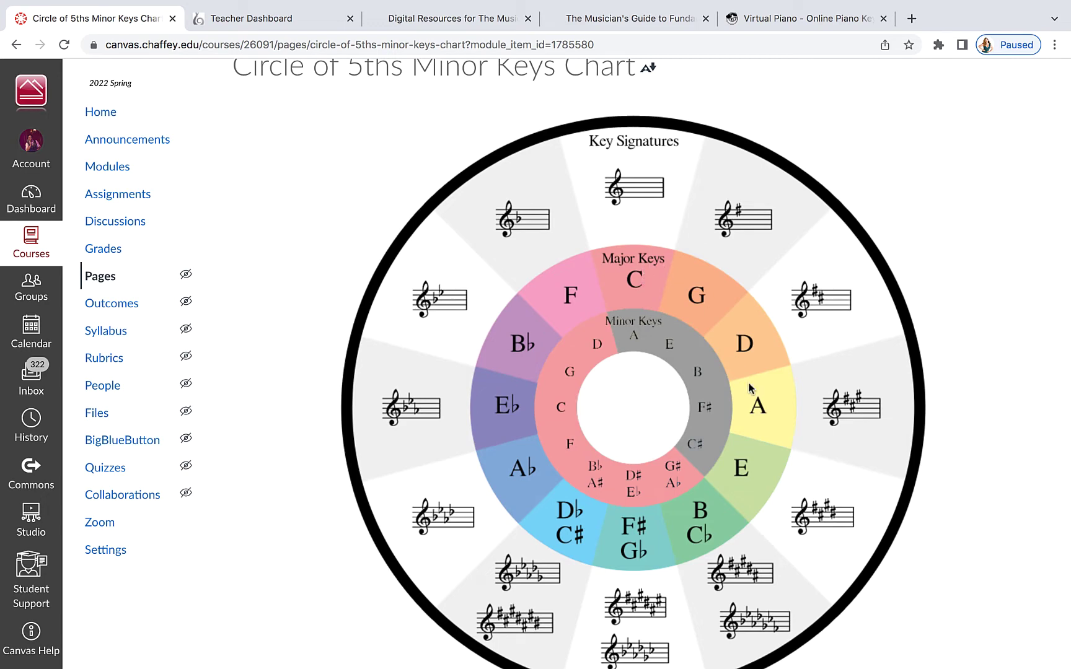
scroll(713, 515, down, 2)
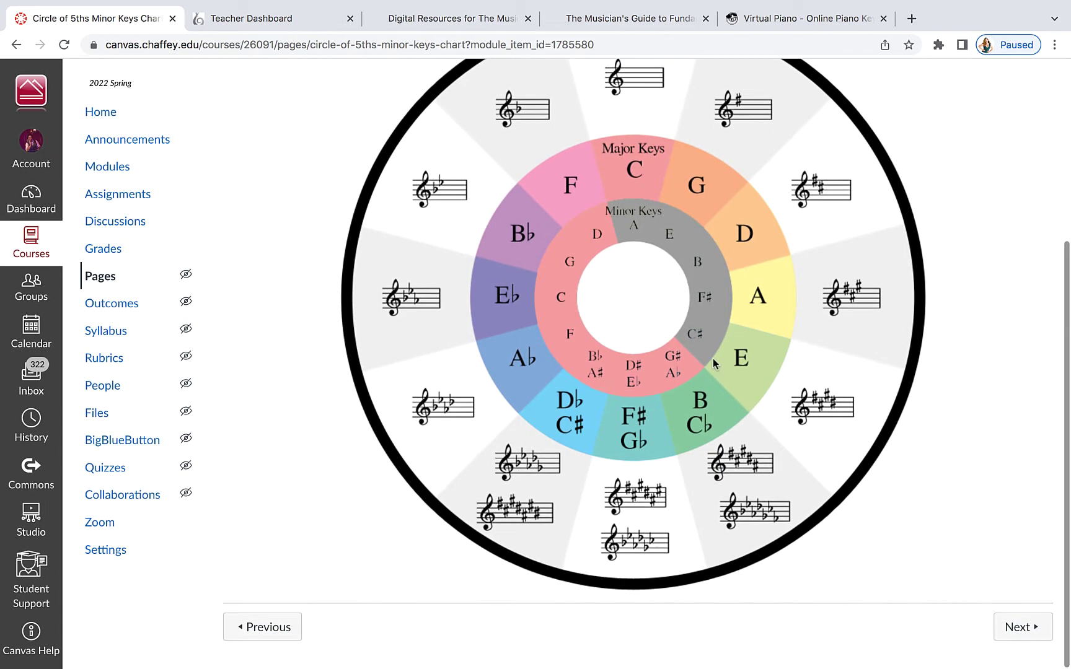
scroll(736, 285, up, 1)
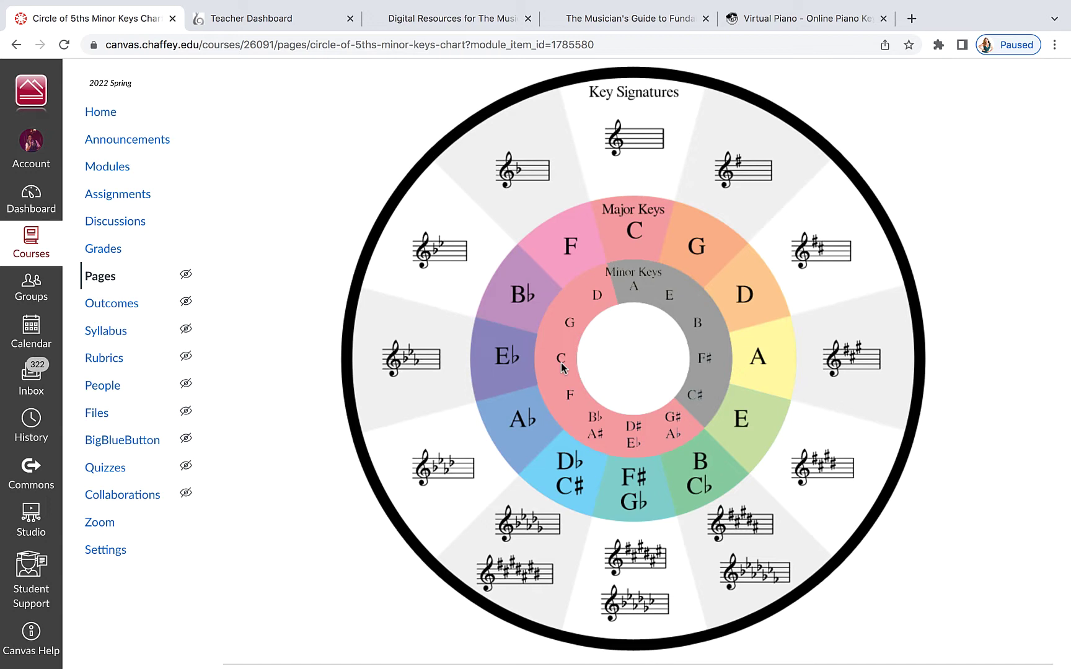
Search the web for "moonlight sonata sheet music" in a new tab.
mouse_move(136, 18)
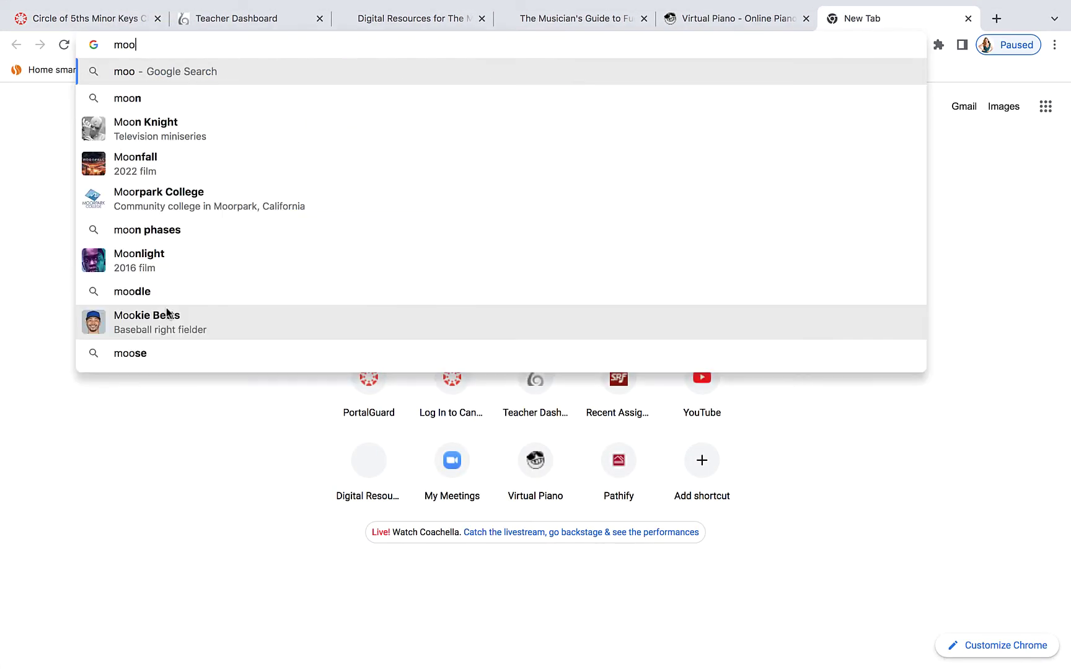
text(ht sonata)
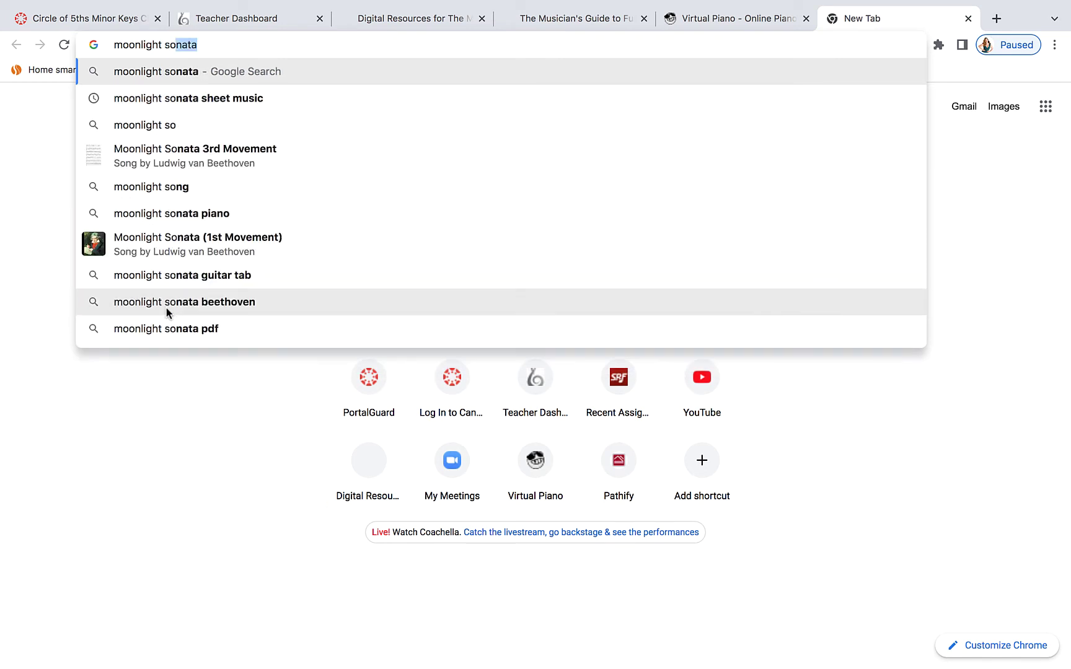
text( shee)
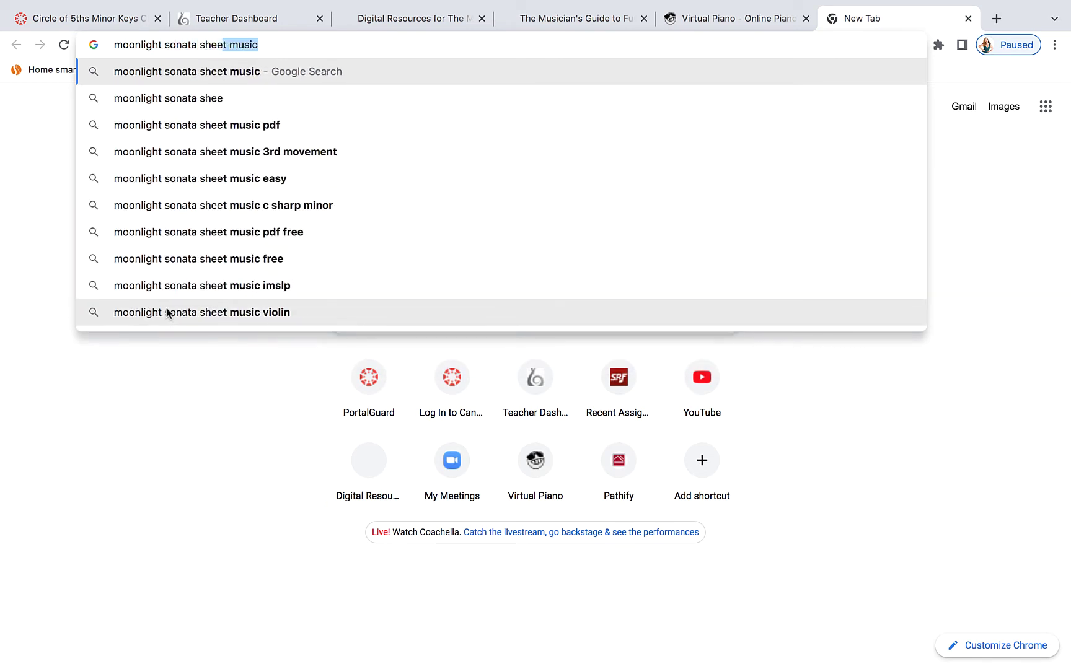
text(t music)
key(Return)
Open the Etsy listing "Moonlight Sonata (FULL)- sheet music" from the results and examine the score's first page.
mouse_move(191, 290)
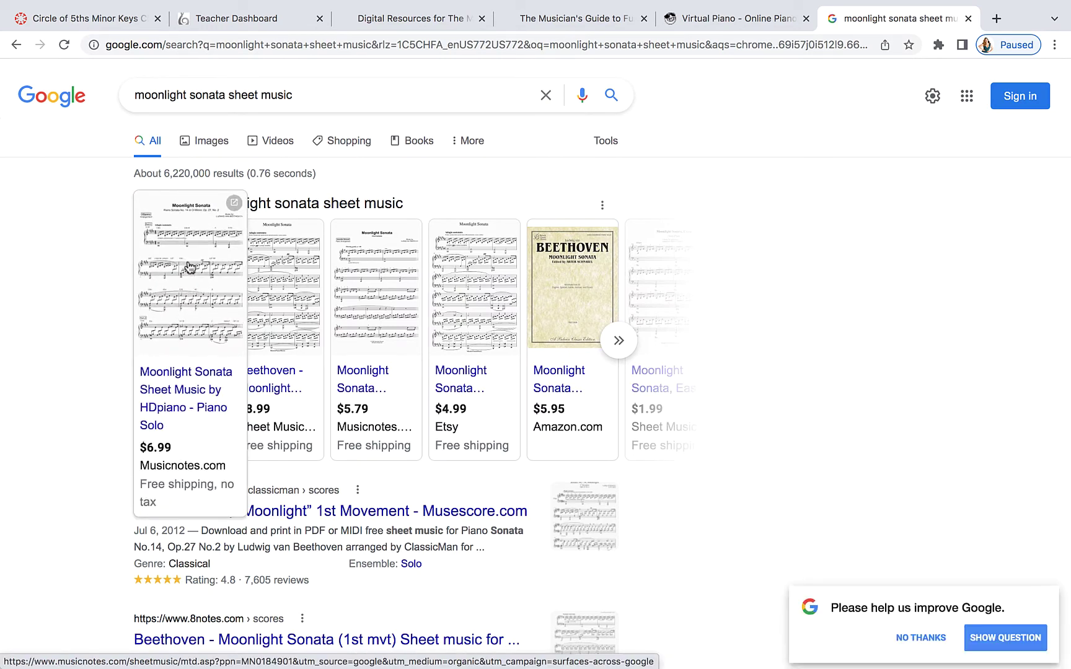
mouse_move(468, 288)
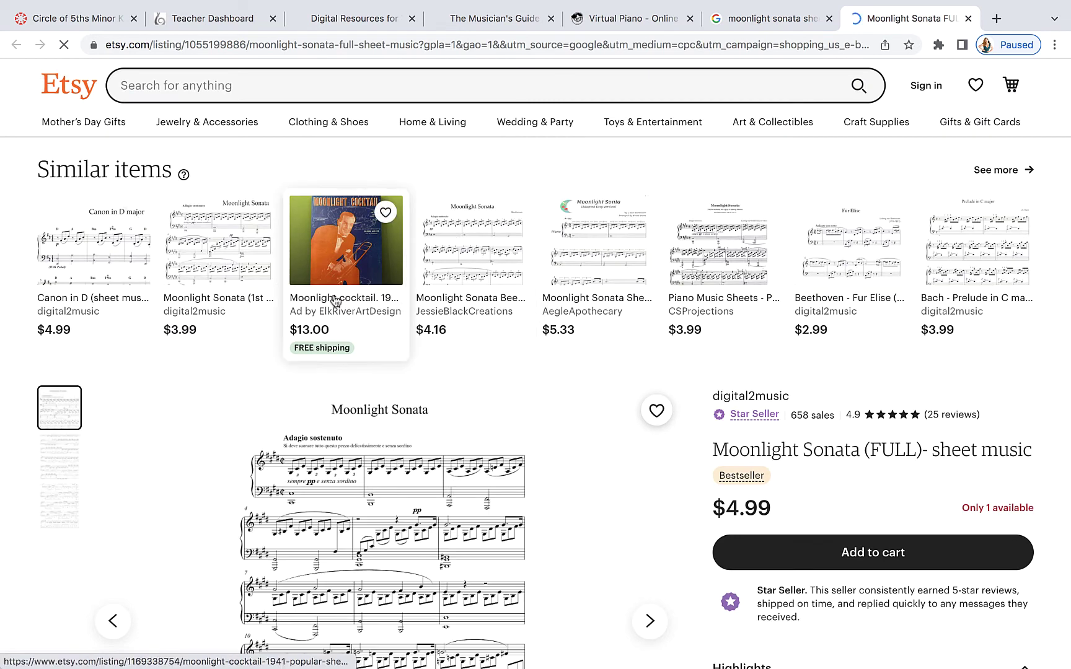
scroll(362, 440, down, 4)
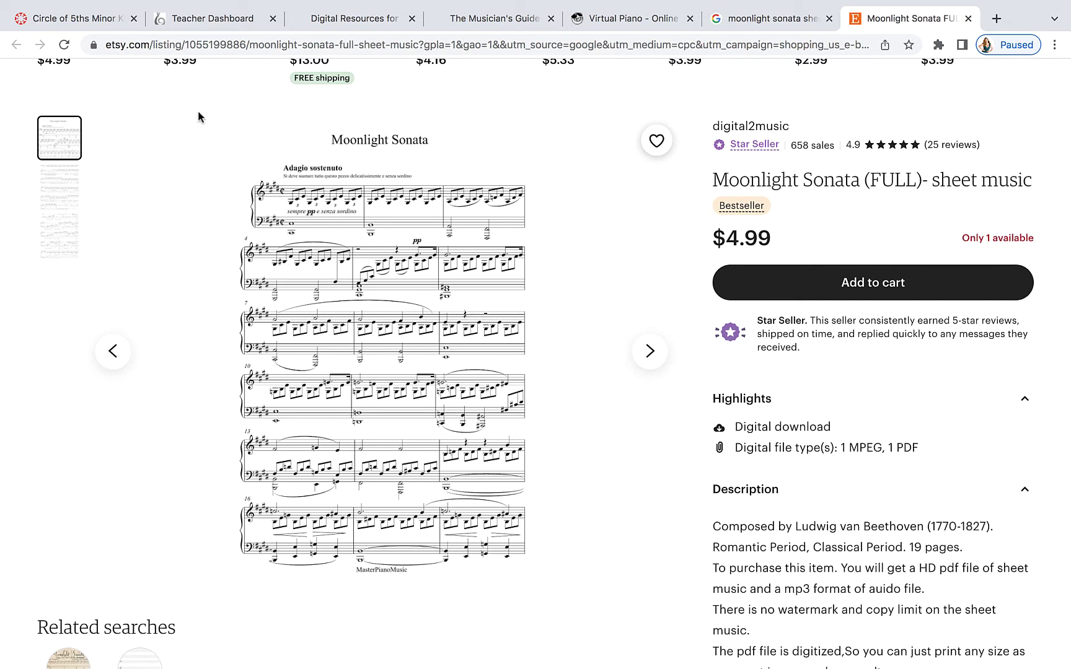
Consult the Circle of 5ths chart again and play the E major scale on the piano, starting from the E above middle C.
click(81, 20)
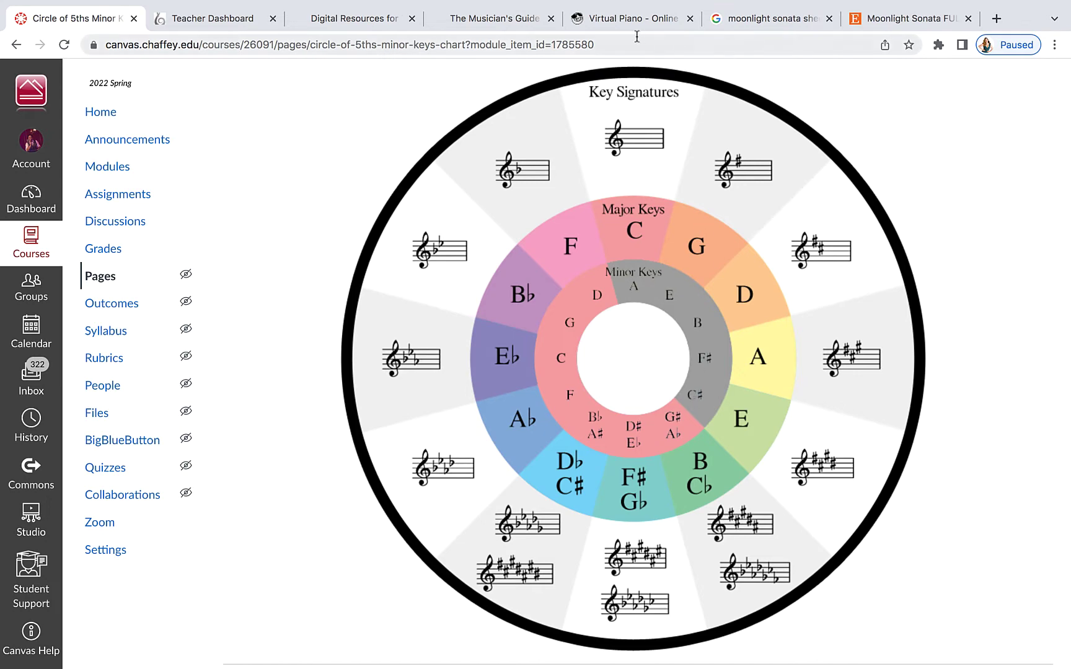
click(620, 19)
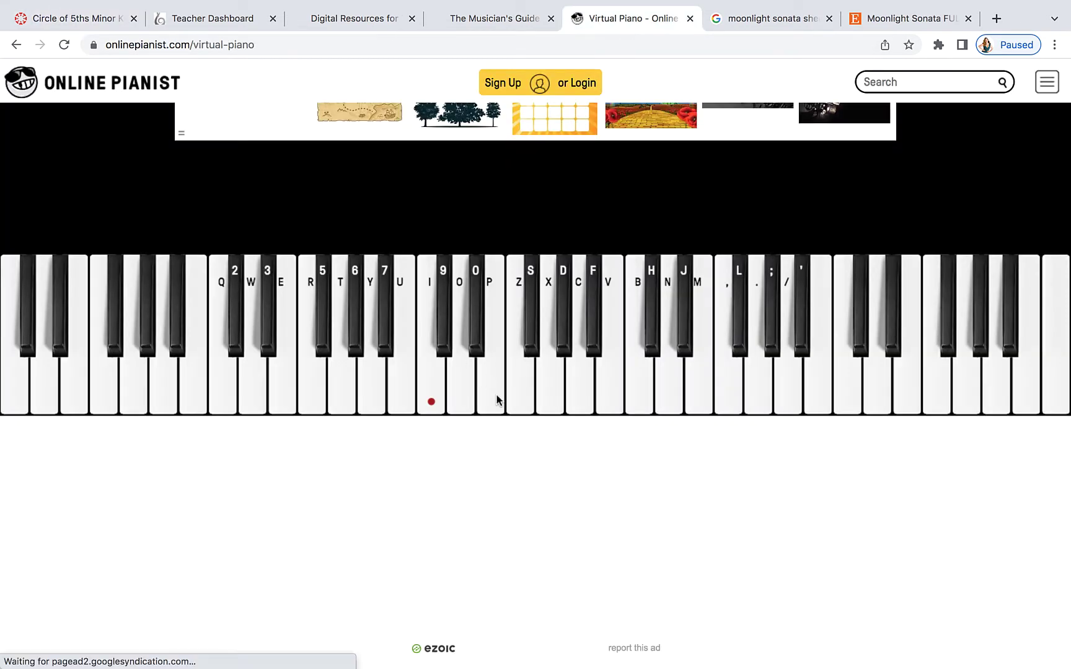
click(528, 343)
click(568, 341)
click(584, 375)
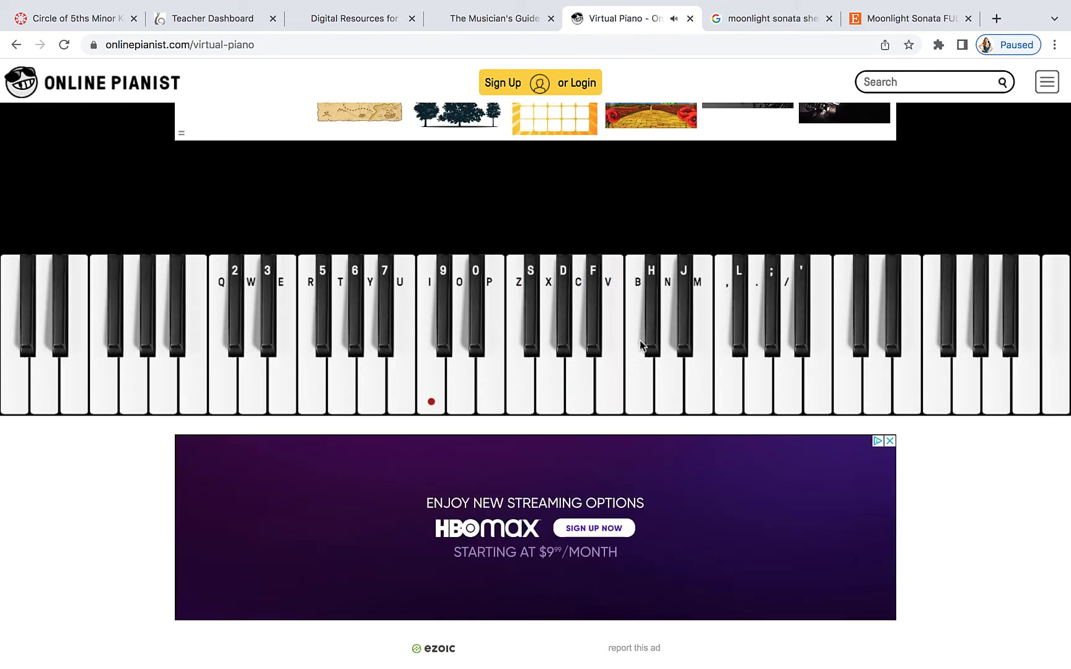
click(654, 338)
click(684, 338)
click(700, 382)
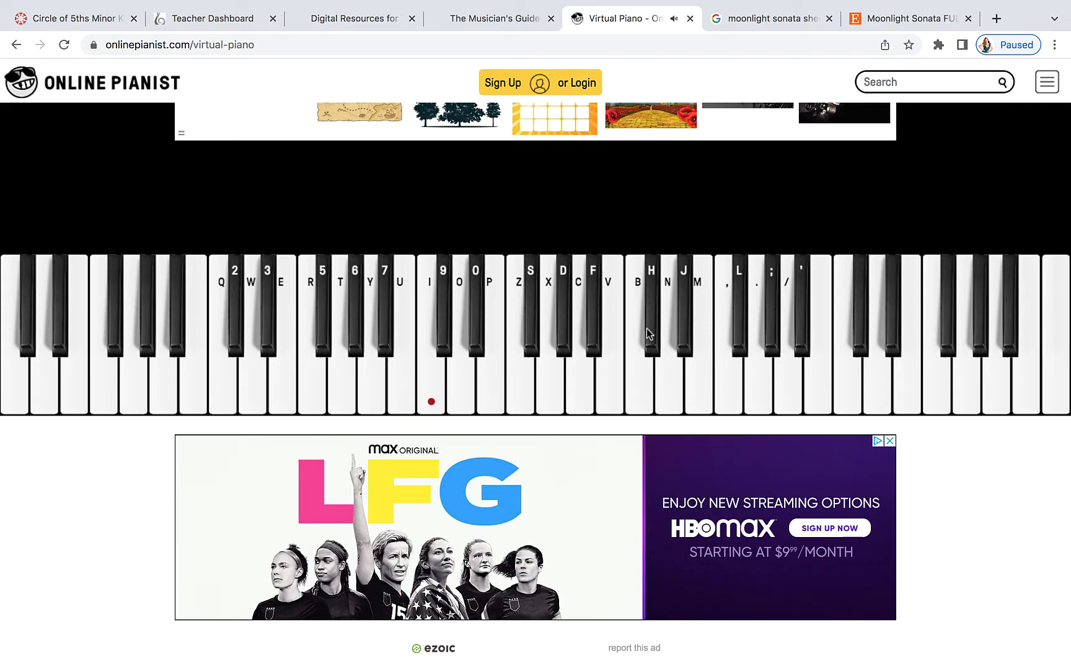
Play the C-sharp natural minor scale from the C-sharp above middle C up one octave and back down.
click(477, 330)
click(490, 369)
click(528, 338)
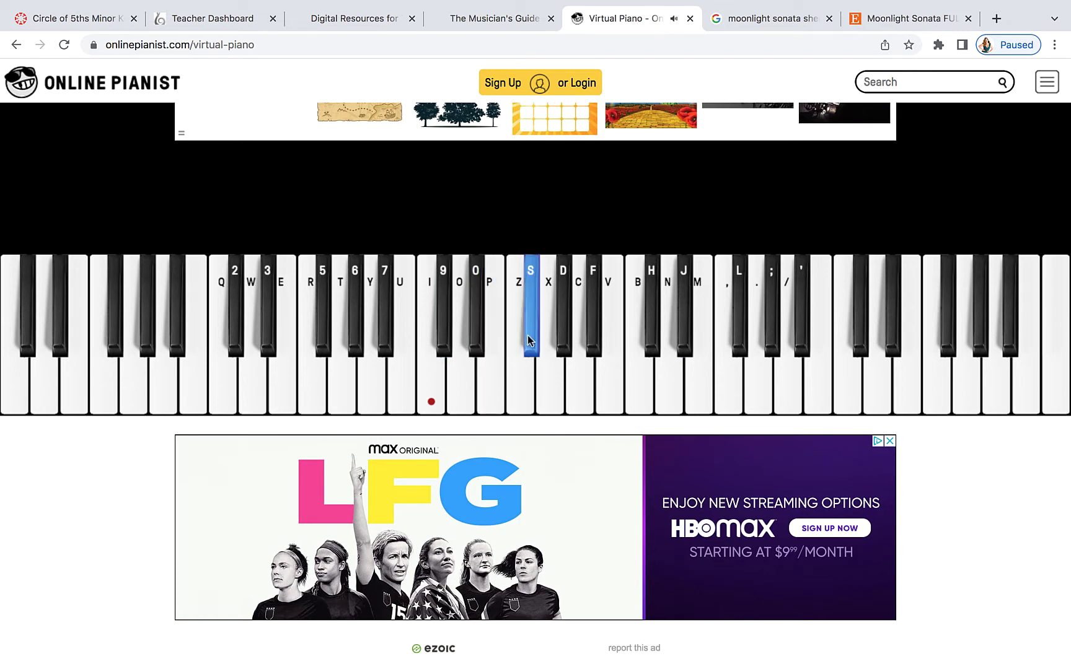
click(562, 335)
click(582, 375)
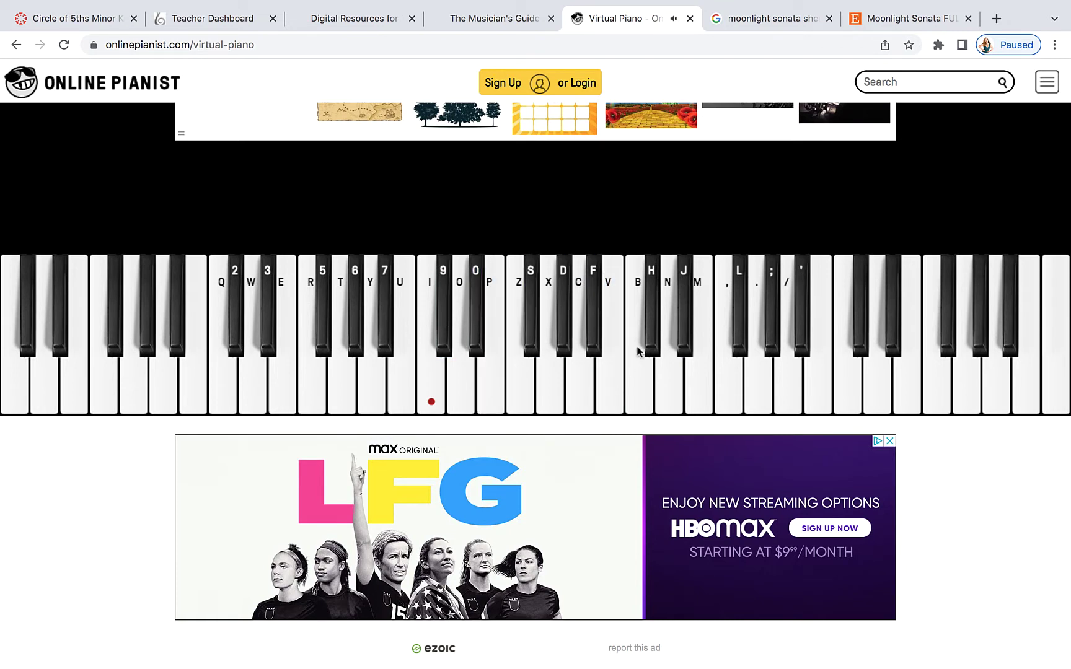
click(586, 384)
click(569, 342)
click(532, 336)
click(486, 359)
click(476, 328)
click(445, 339)
Play the G-sharp above middle C and bring back the Moonlight Sonata score on the Etsy listing.
click(568, 338)
click(563, 338)
click(899, 21)
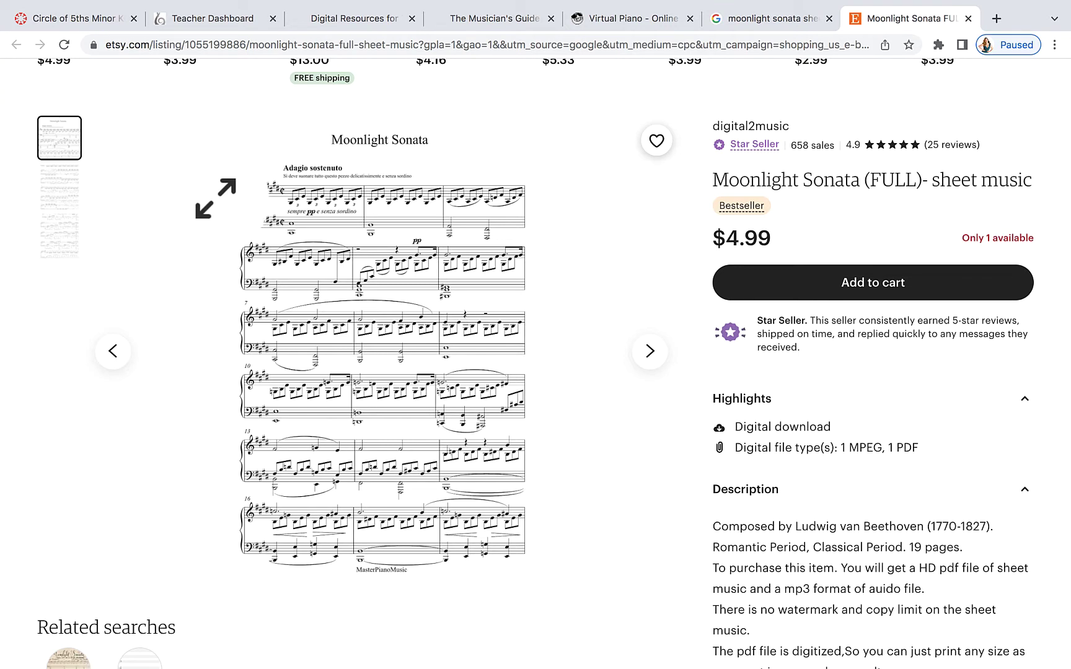
Return to the Canvas course, open its Modules page and review the items in the Week 14 module.
click(75, 19)
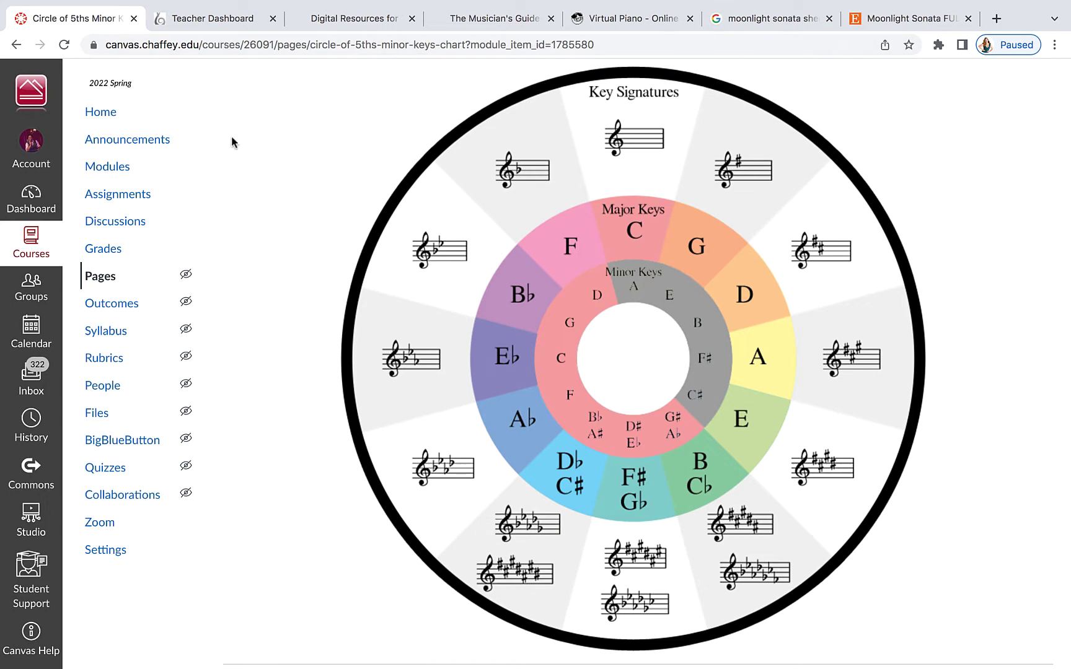
click(118, 173)
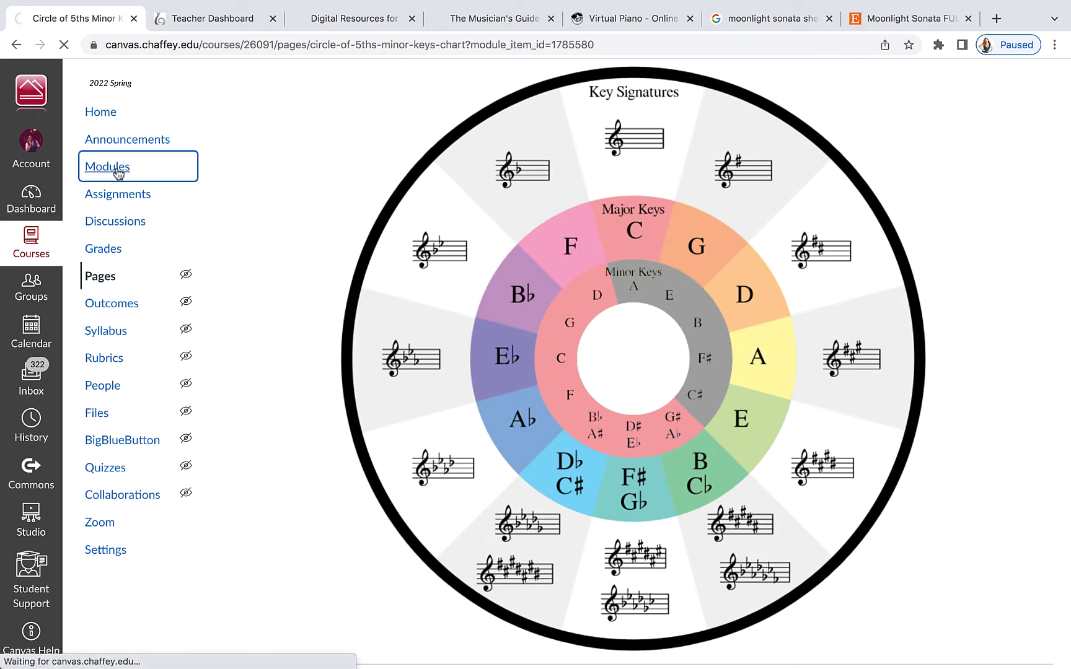
scroll(638, 424, down, 15)
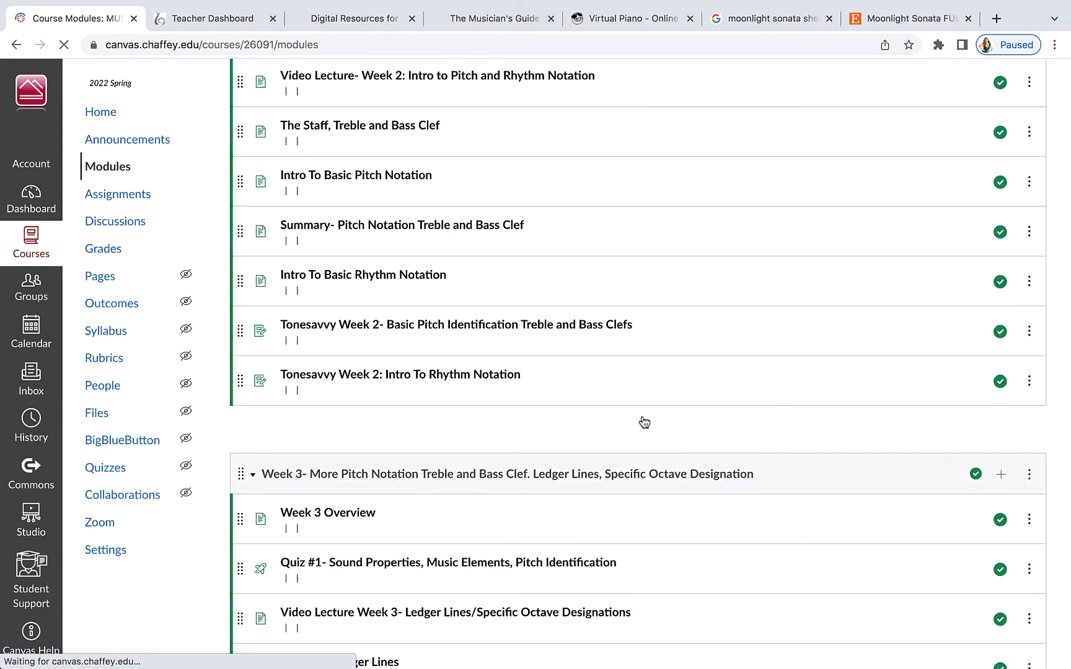
scroll(658, 403, down, 20)
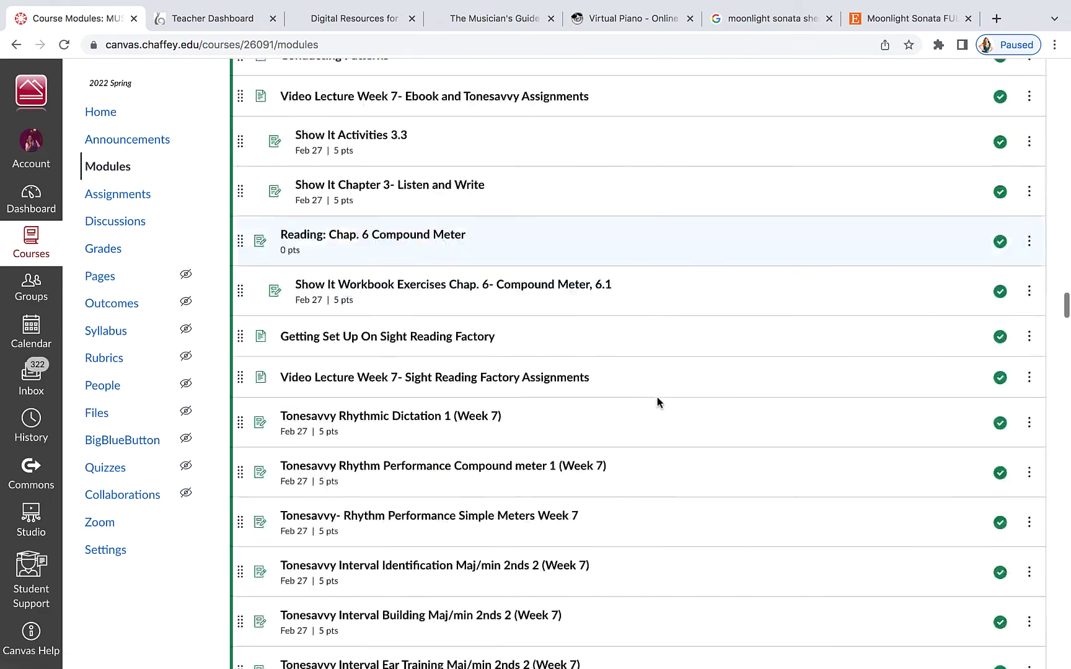
scroll(658, 403, down, 20)
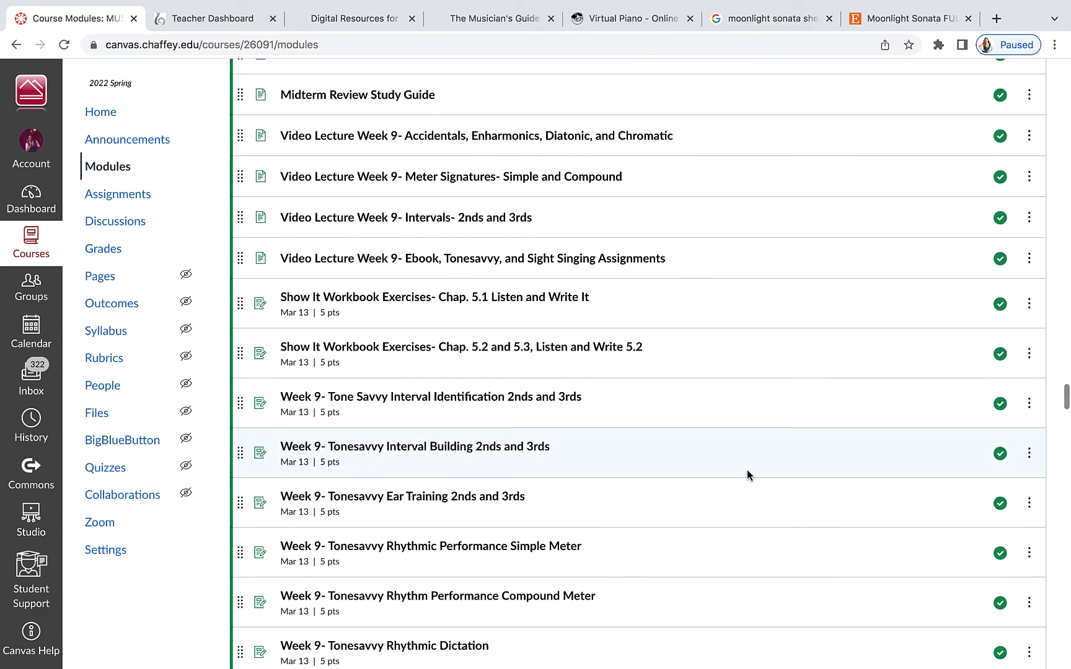
scroll(748, 476, down, 20)
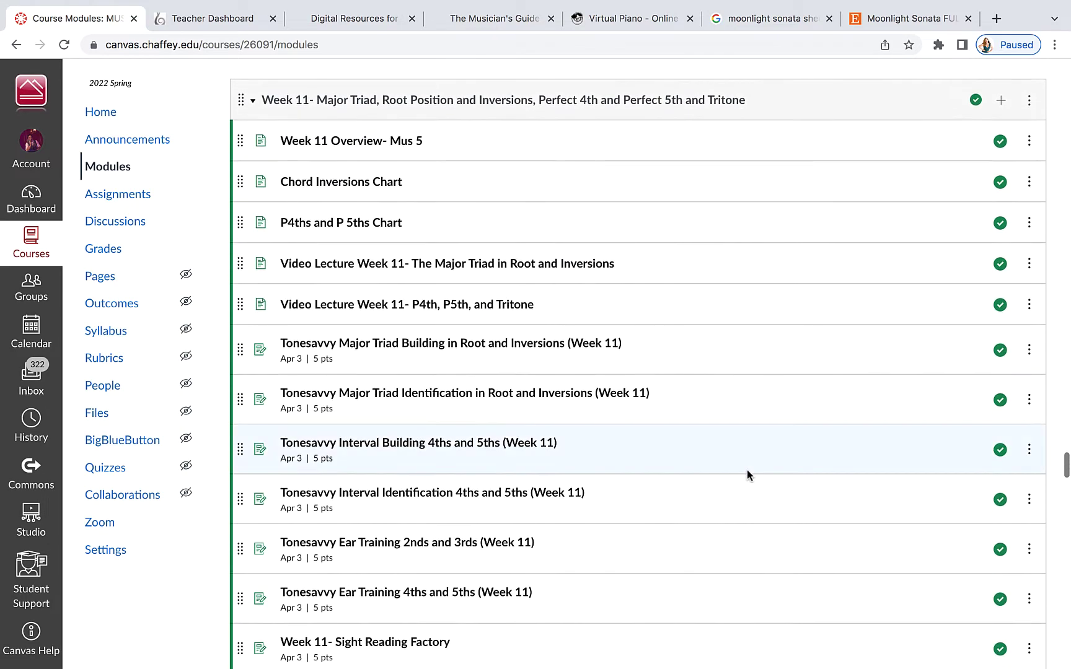
scroll(747, 472, down, 20)
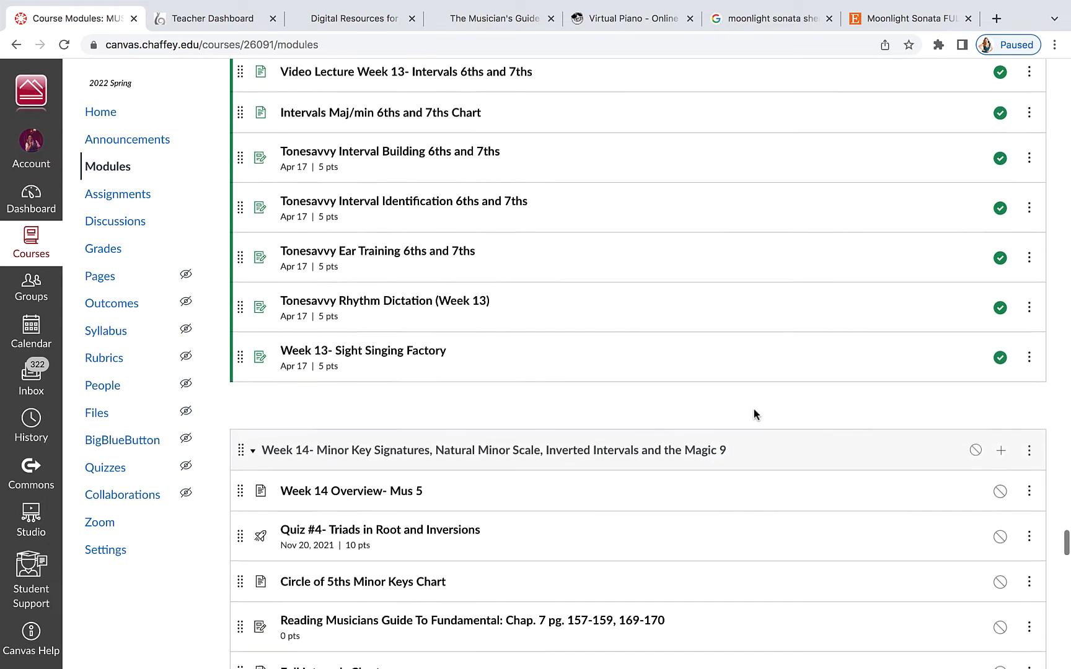
scroll(755, 414, down, 5)
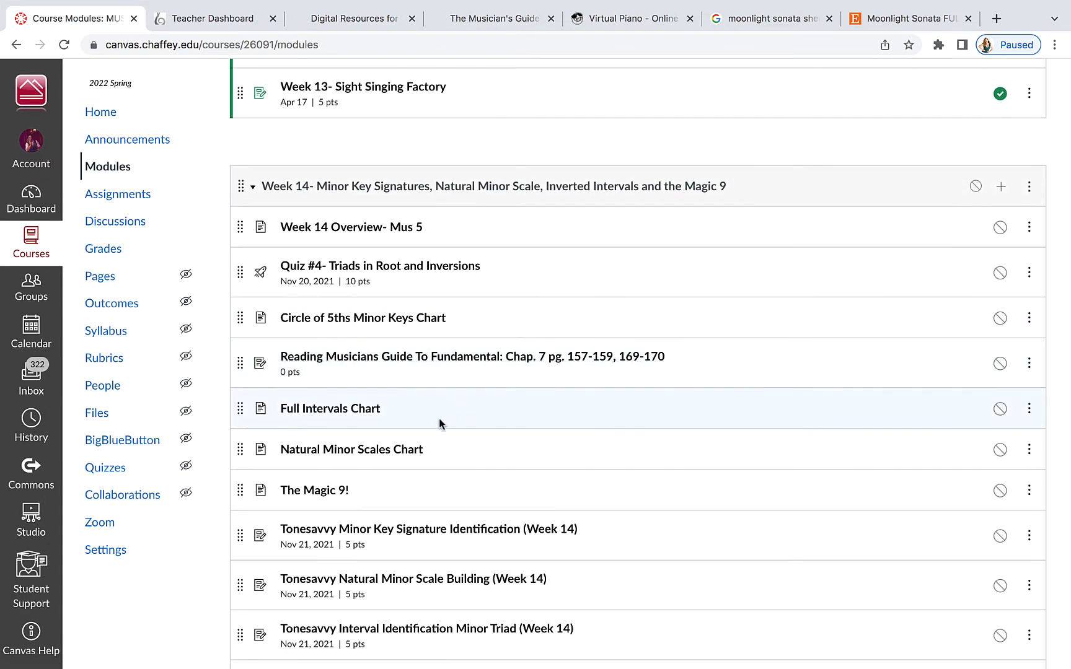
scroll(428, 426, down, 3)
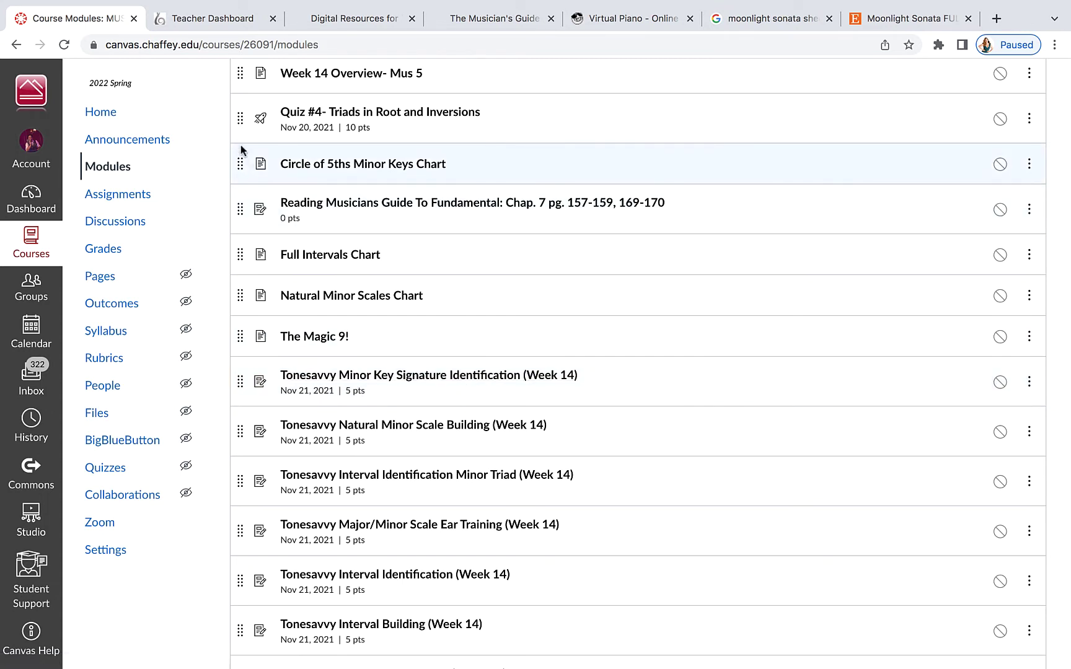
Switch to ToneSavvy and open the treble-clef Key Signature Identification exercise from the practice exercises.
mouse_move(219, 2)
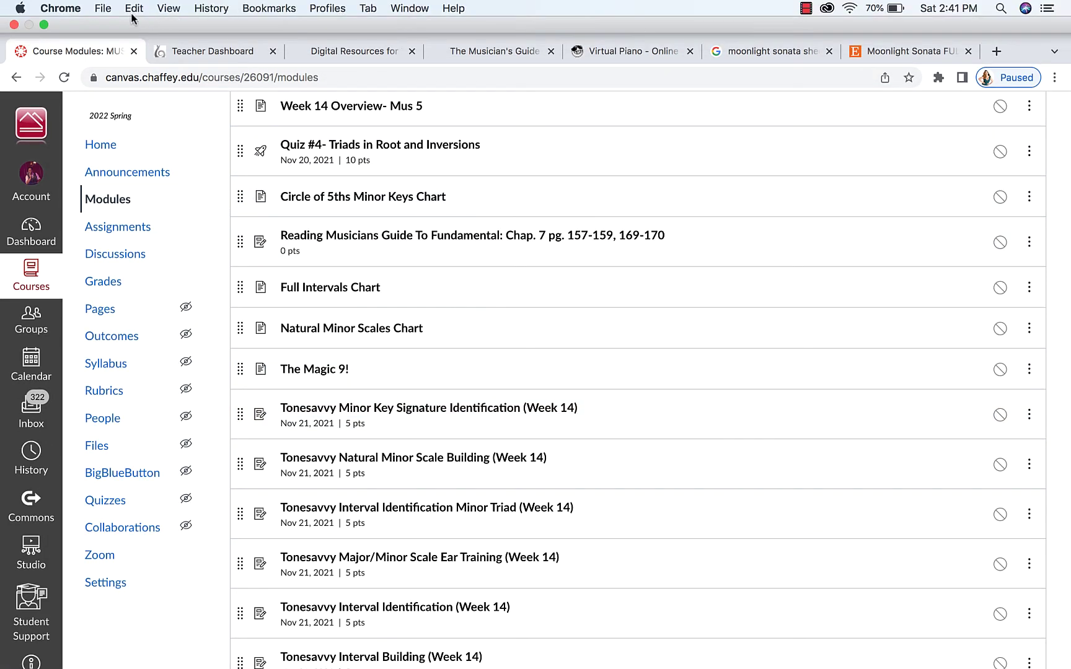
click(204, 50)
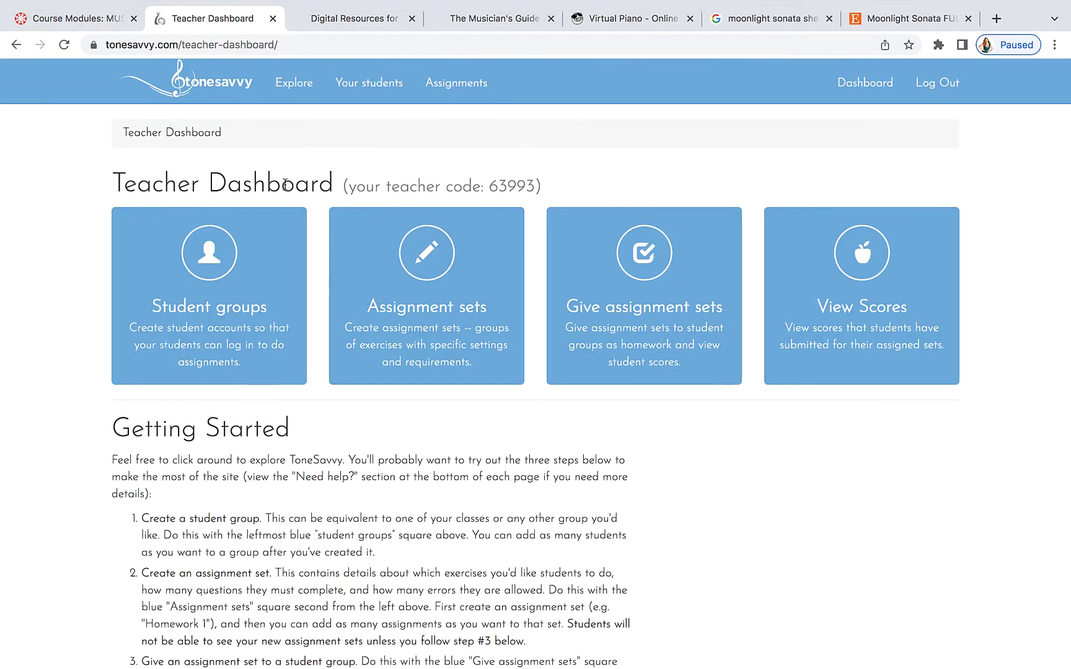
click(292, 84)
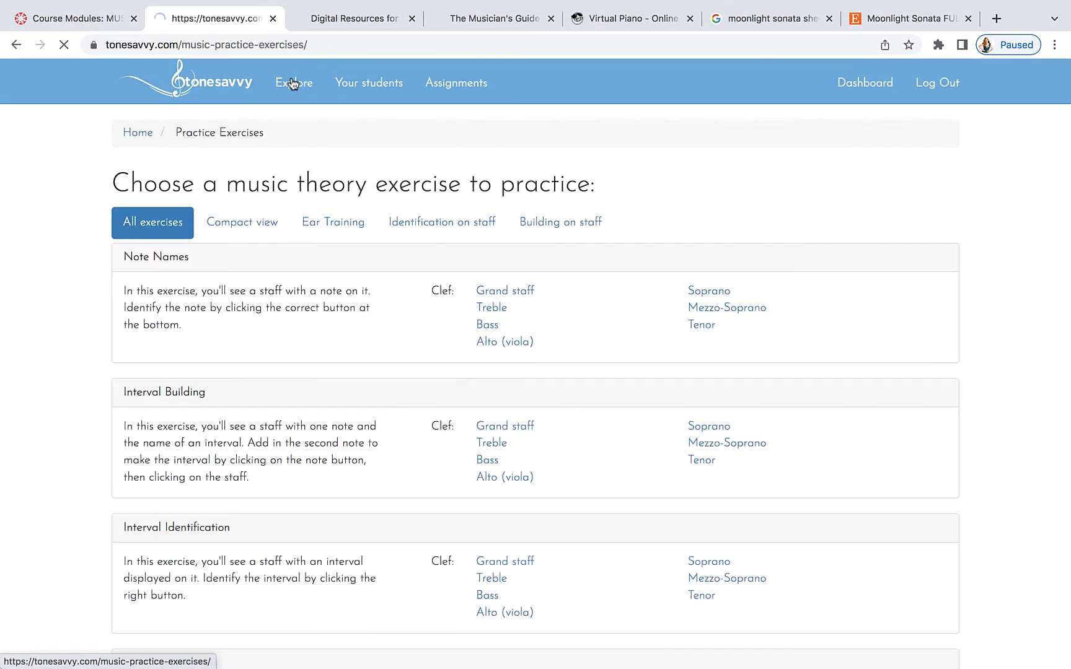
scroll(457, 429, down, 20)
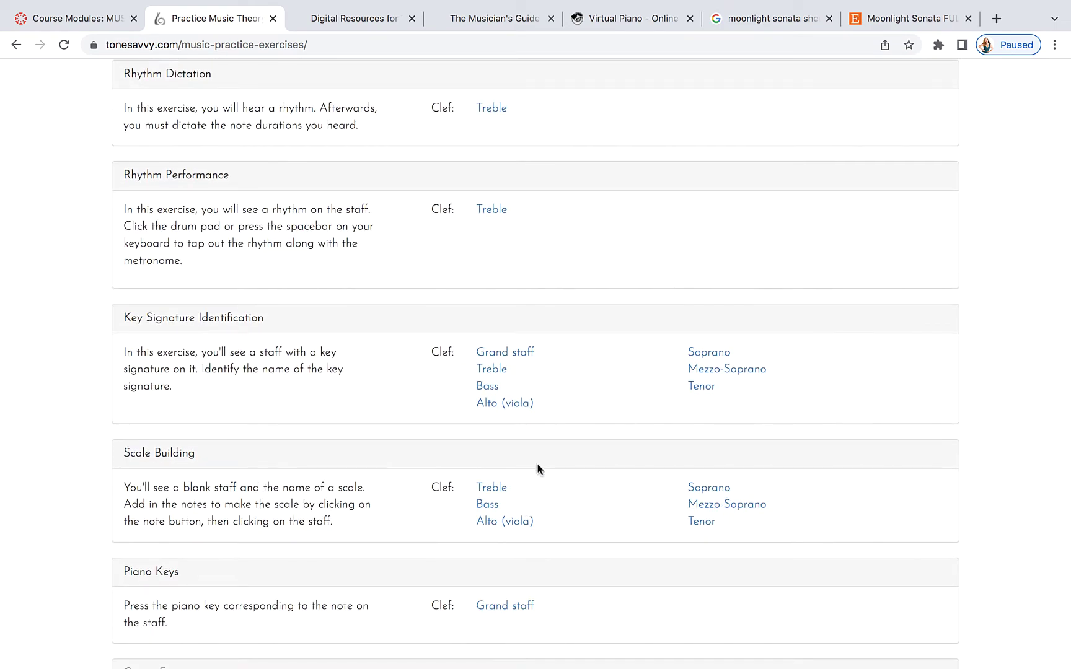
click(495, 369)
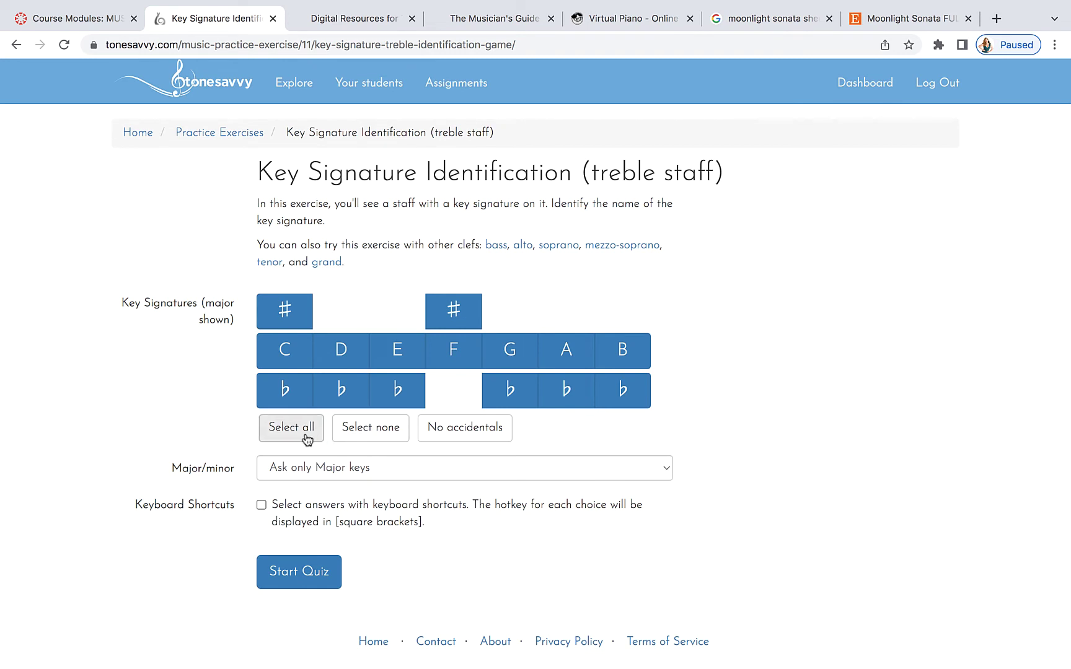
Set the quiz to ask only minor keys, exclude the C-flat, G-flat and A-flat key signatures, and start it.
click(664, 473)
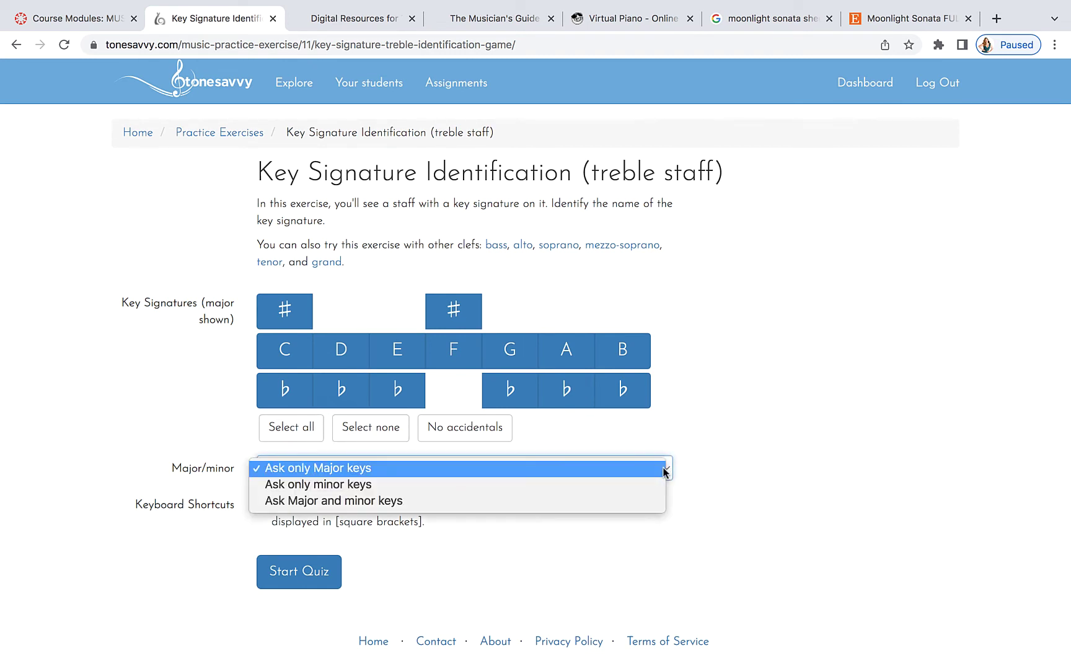
click(360, 486)
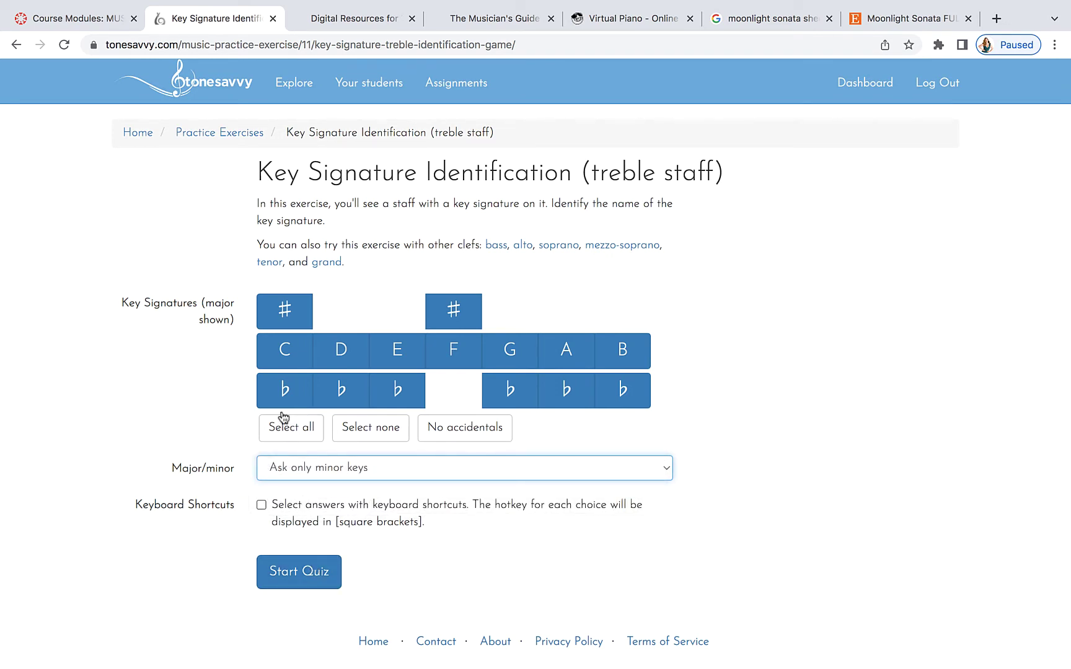
click(289, 393)
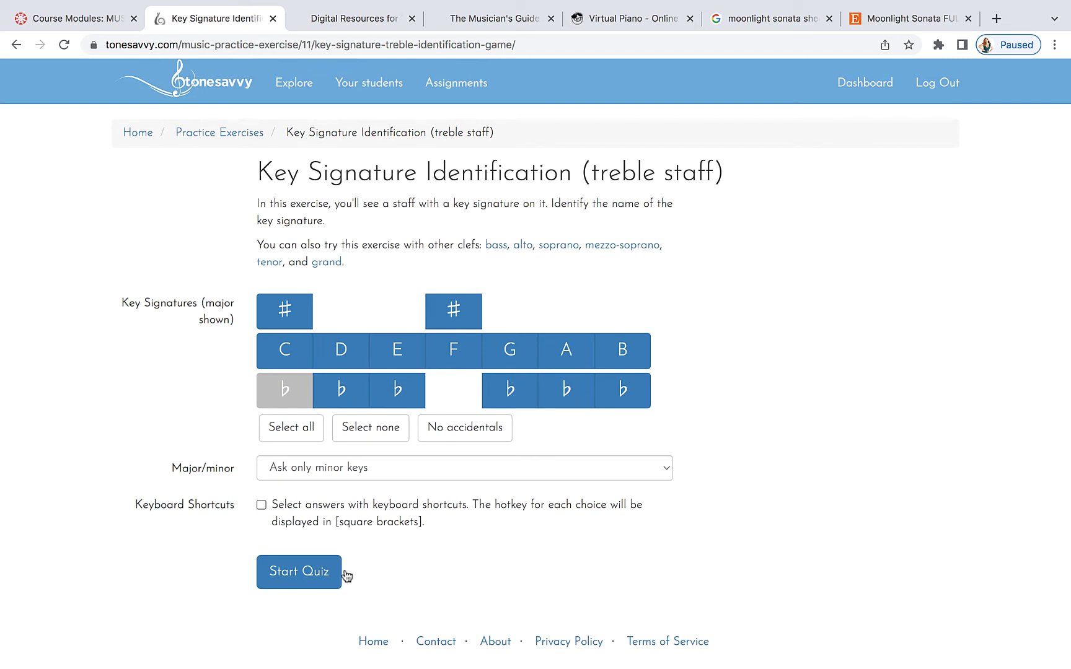
click(511, 391)
click(569, 391)
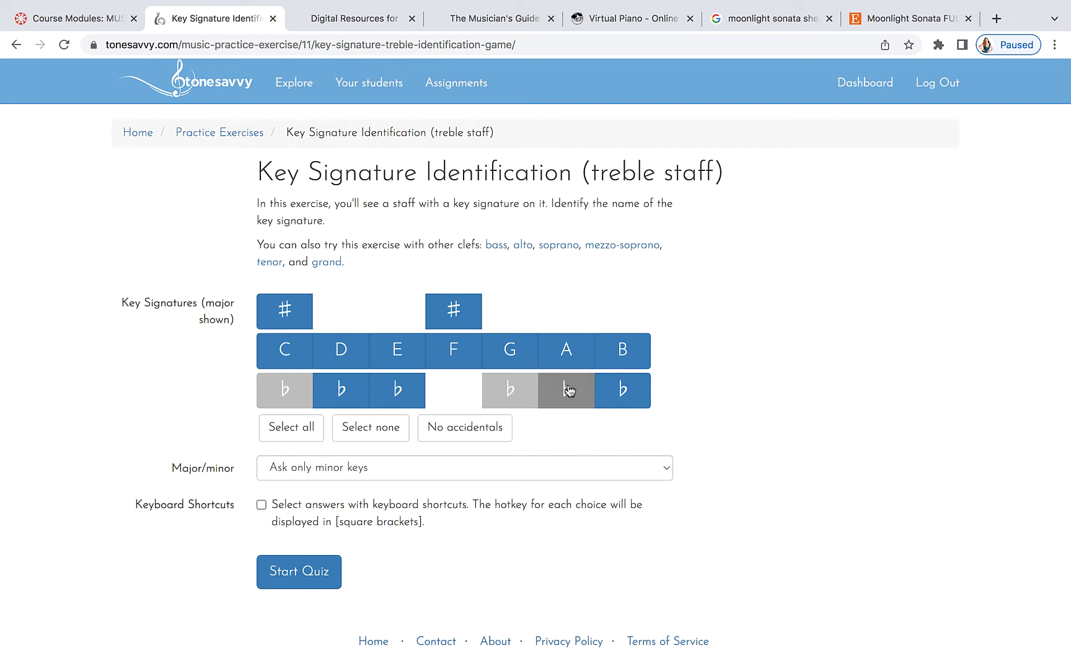
click(301, 574)
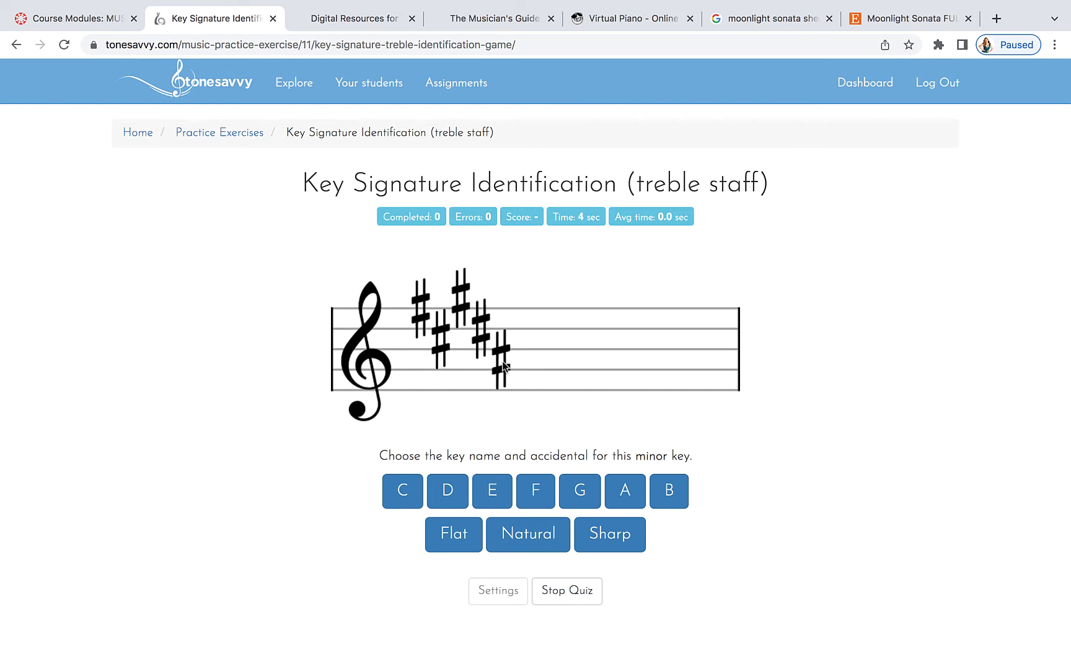
Return to Canvas, open the Circle of 5ths Minor Keys Chart from the Week 14 module and examine the full circle.
click(85, 24)
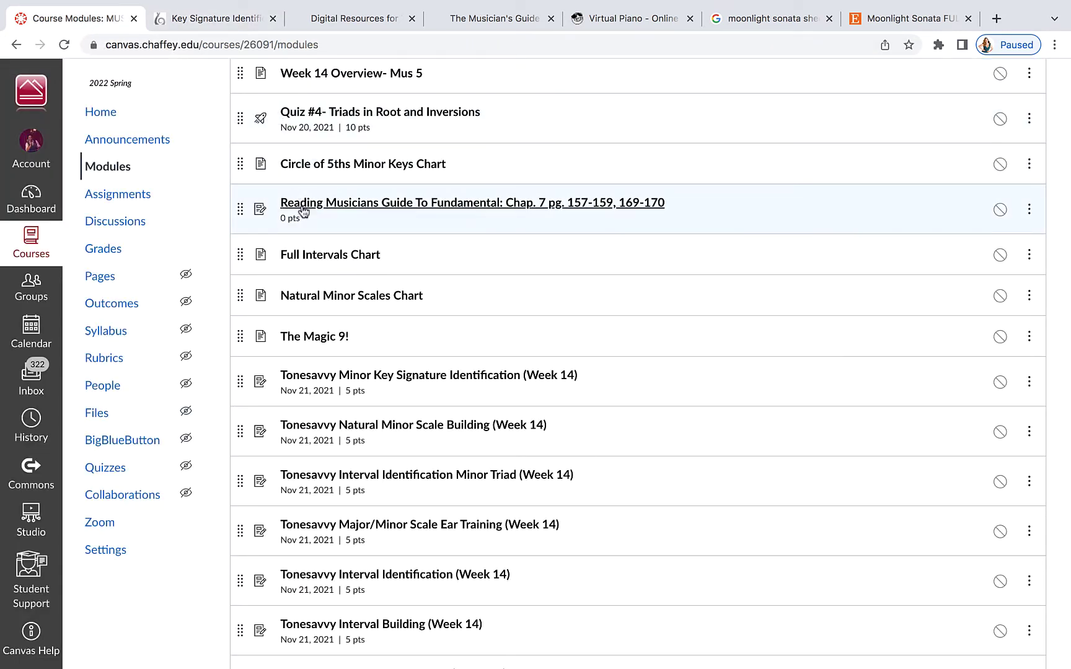
scroll(347, 268, up, 3)
click(363, 298)
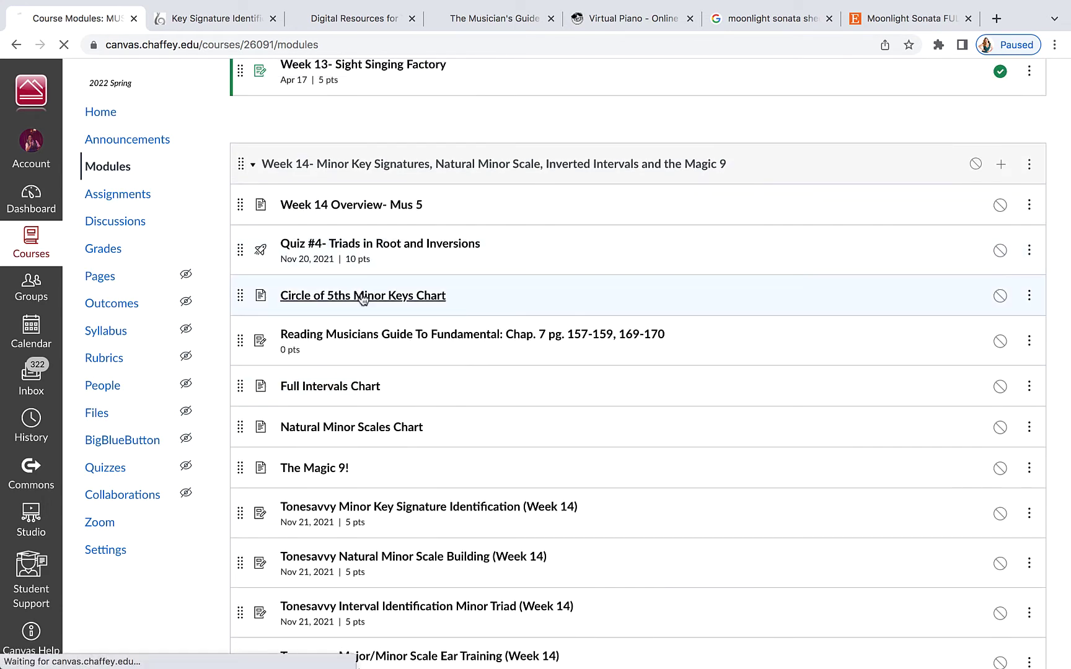
scroll(717, 307, down, 5)
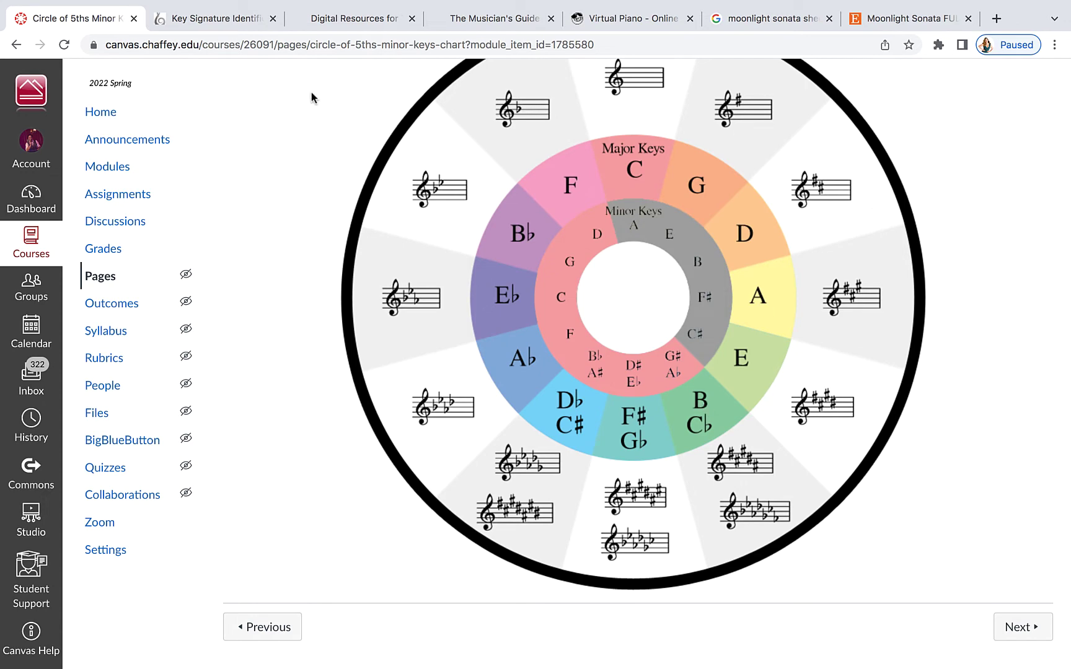
Switch to the ToneSavvy quiz and try B natural as the answer for the five-sharp minor key signature.
click(222, 25)
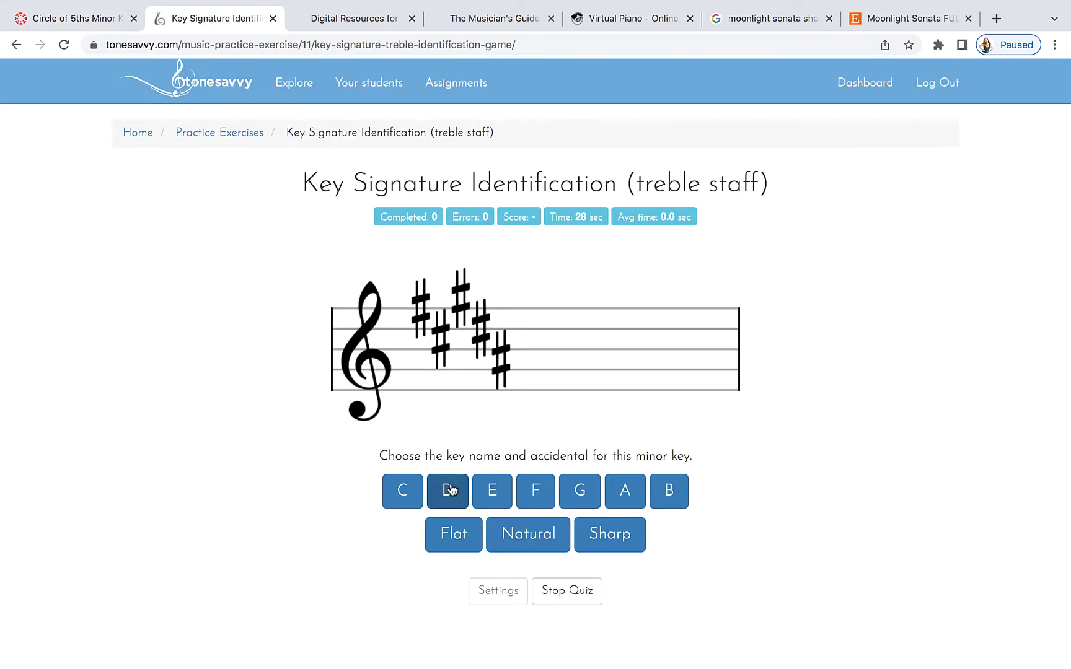
click(669, 491)
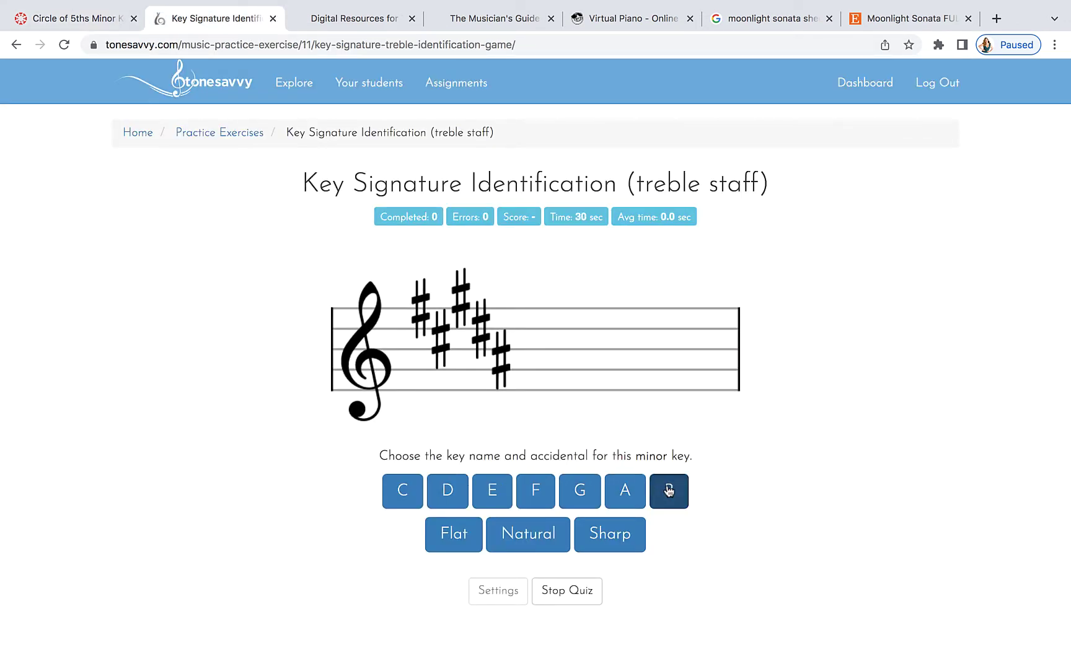
click(521, 543)
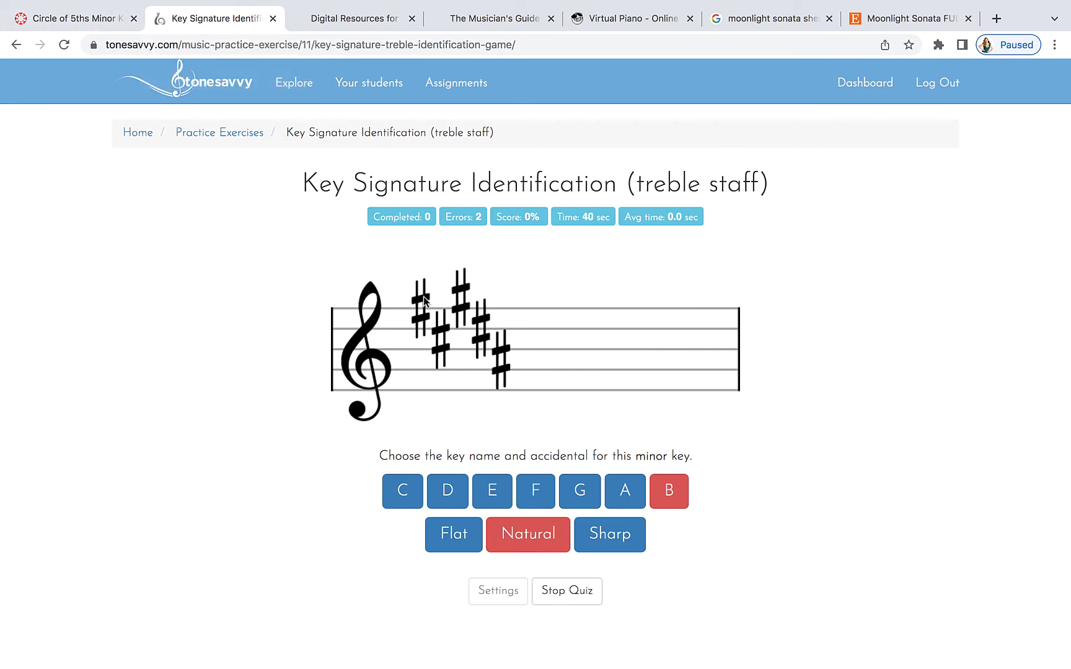
Consult the Circle of 5ths chart in Canvas and answer G sharp for the five-sharp minor key signature in the ToneSavvy quiz.
click(79, 21)
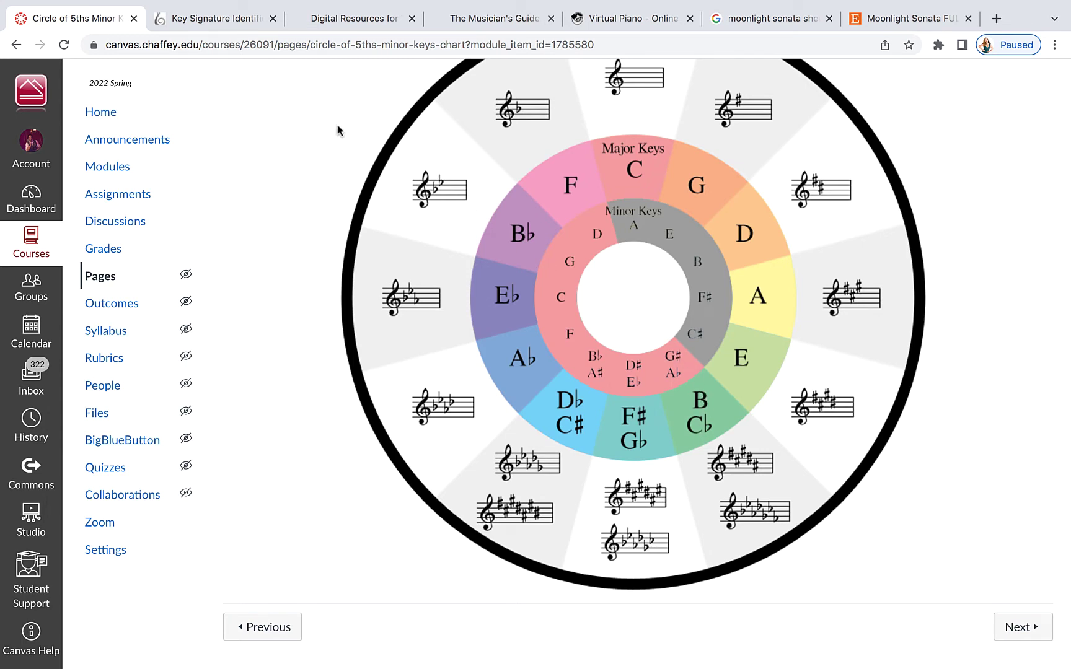
click(221, 24)
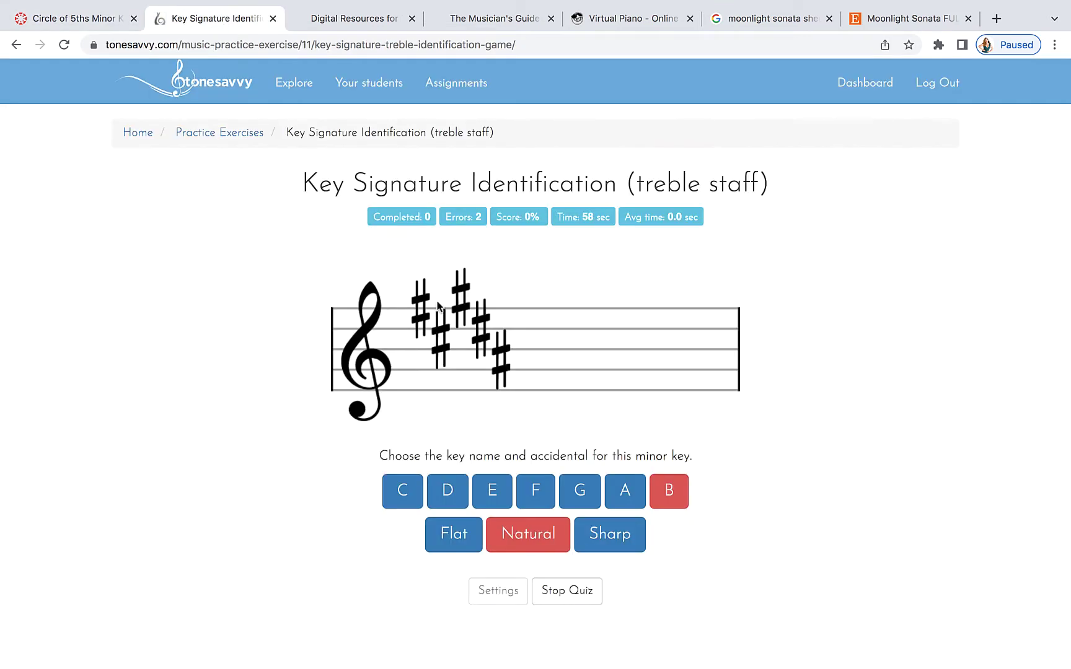
click(582, 494)
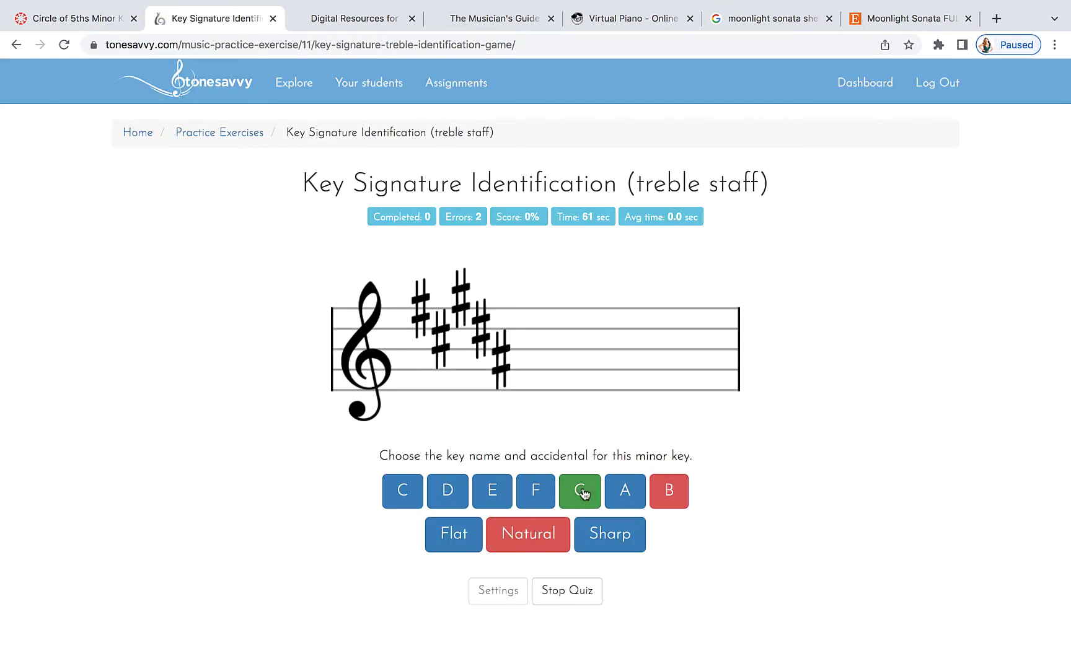
click(612, 536)
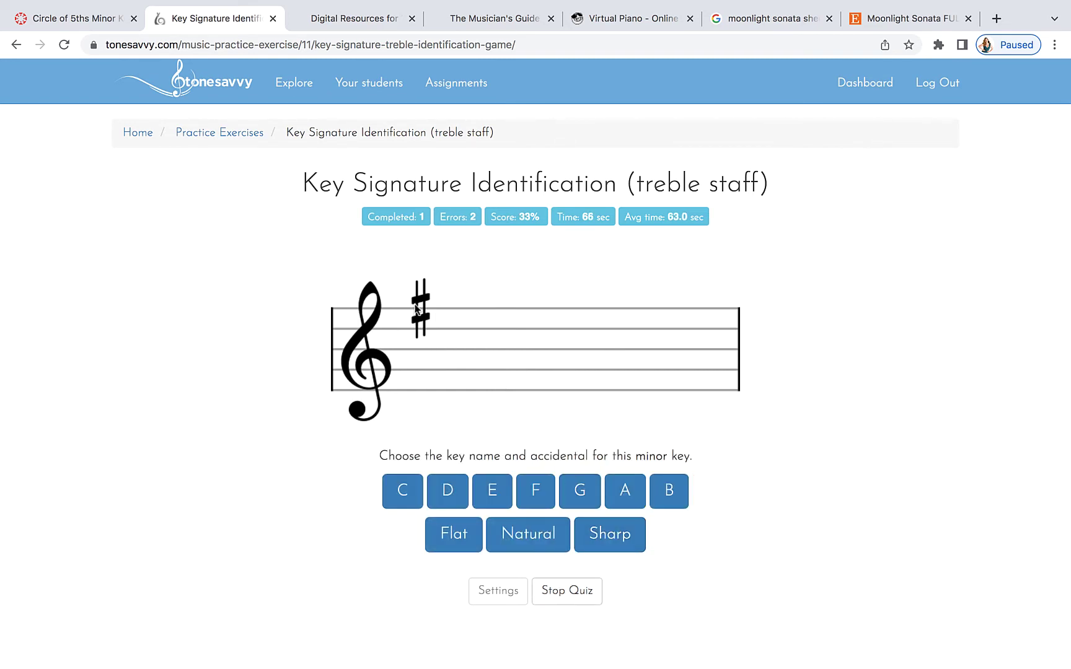
Look up the one-sharp minor key on the Circle of 5ths chart and answer E natural in the ToneSavvy quiz.
click(73, 23)
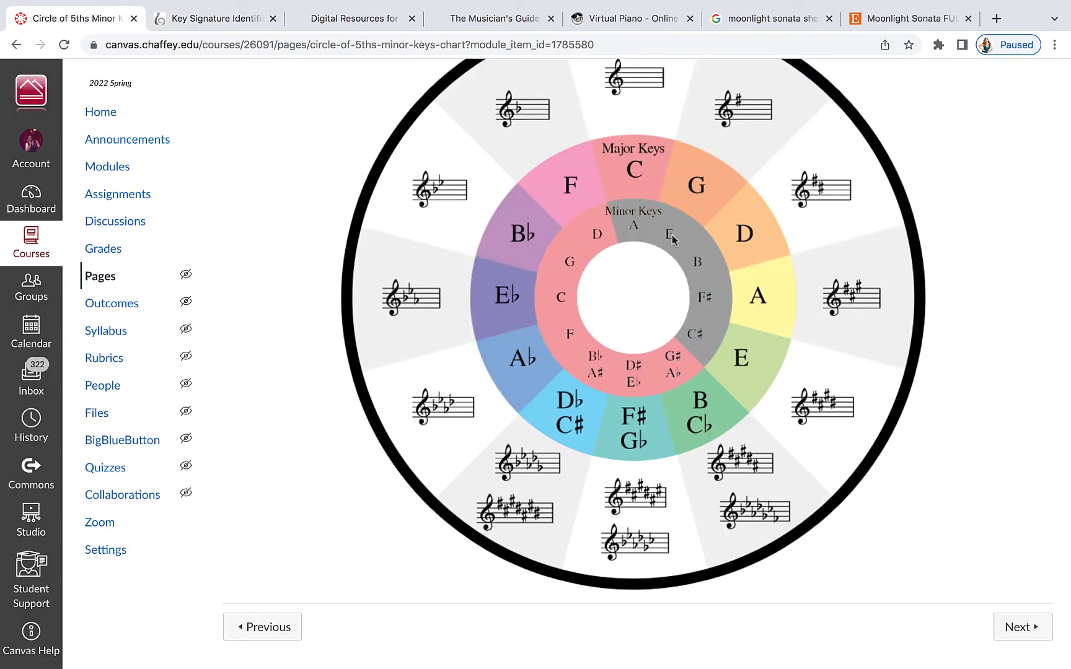
click(209, 21)
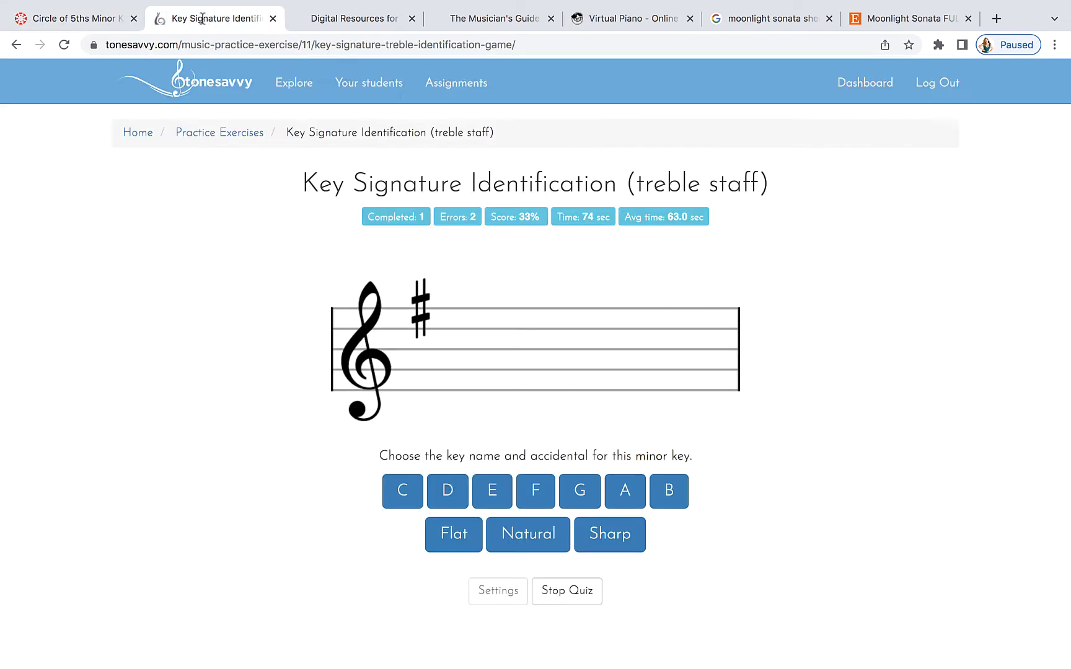
click(493, 495)
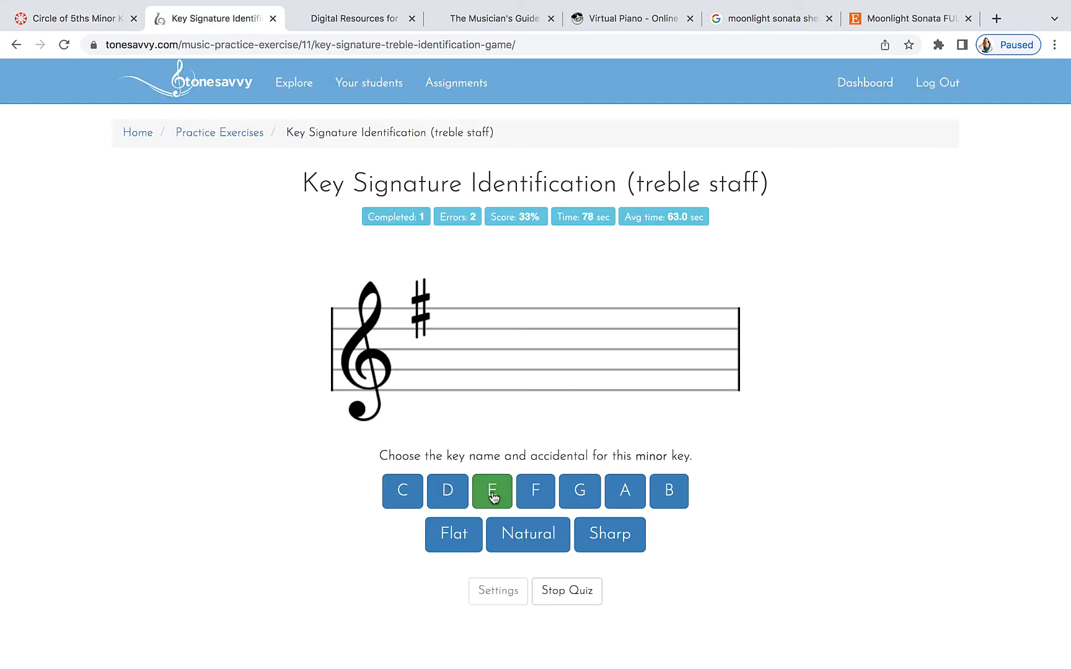
click(527, 537)
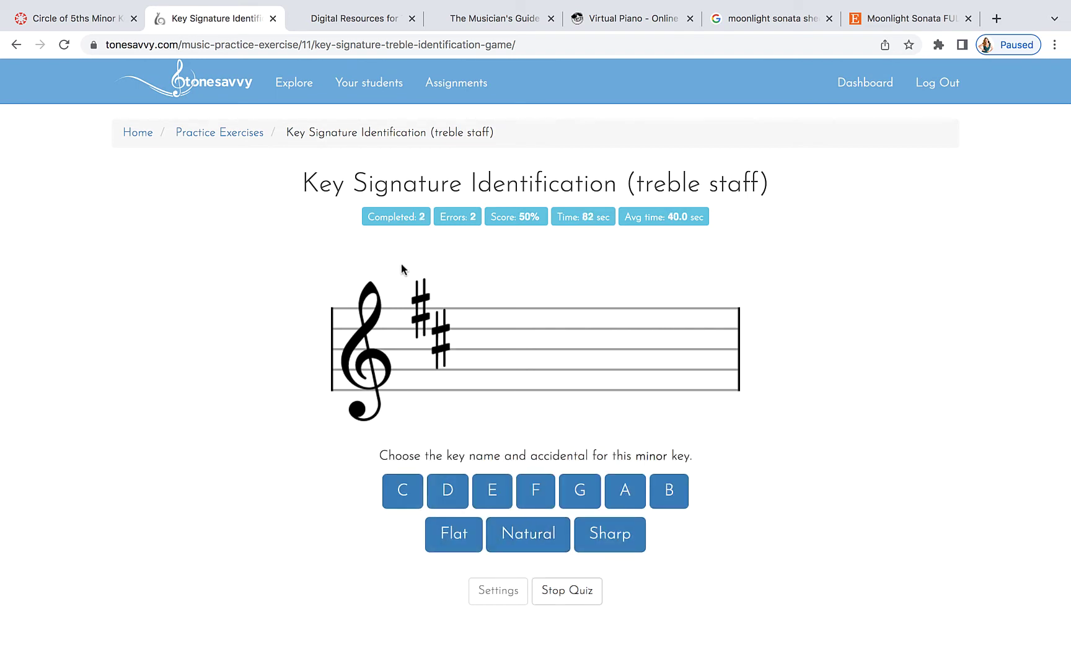
Look up the two-sharp minor key on the Circle of 5ths chart in Canvas and answer B natural in the ToneSavvy quiz.
click(73, 20)
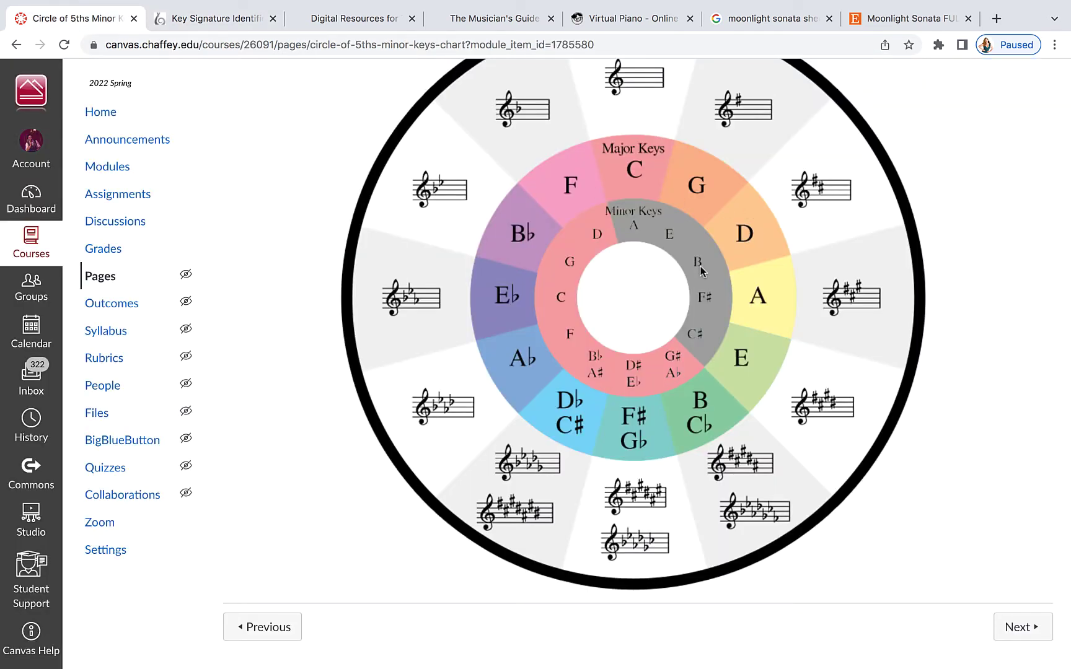
click(224, 19)
click(675, 493)
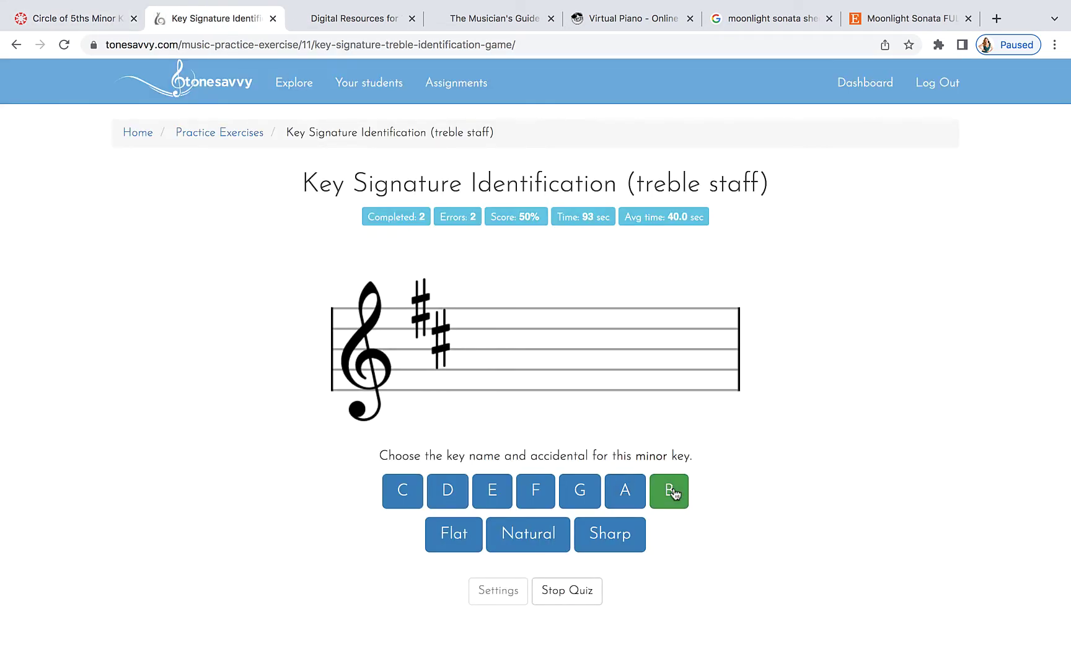
click(527, 537)
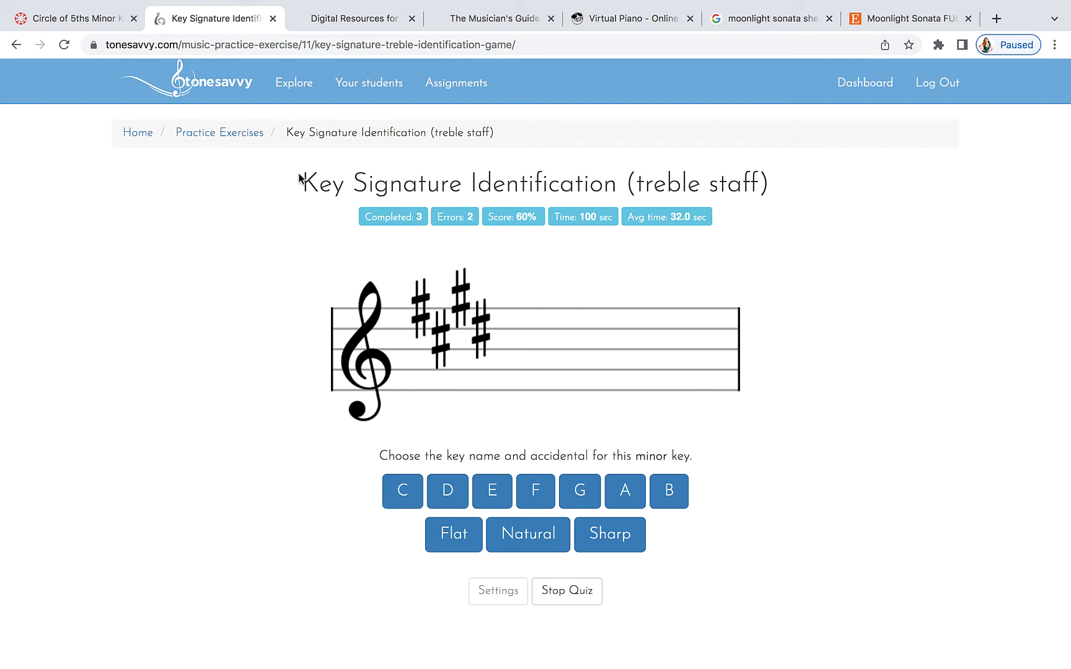
Check the four-sharp minor key on the Circle of 5ths chart and answer C sharp in the ToneSavvy quiz.
click(92, 23)
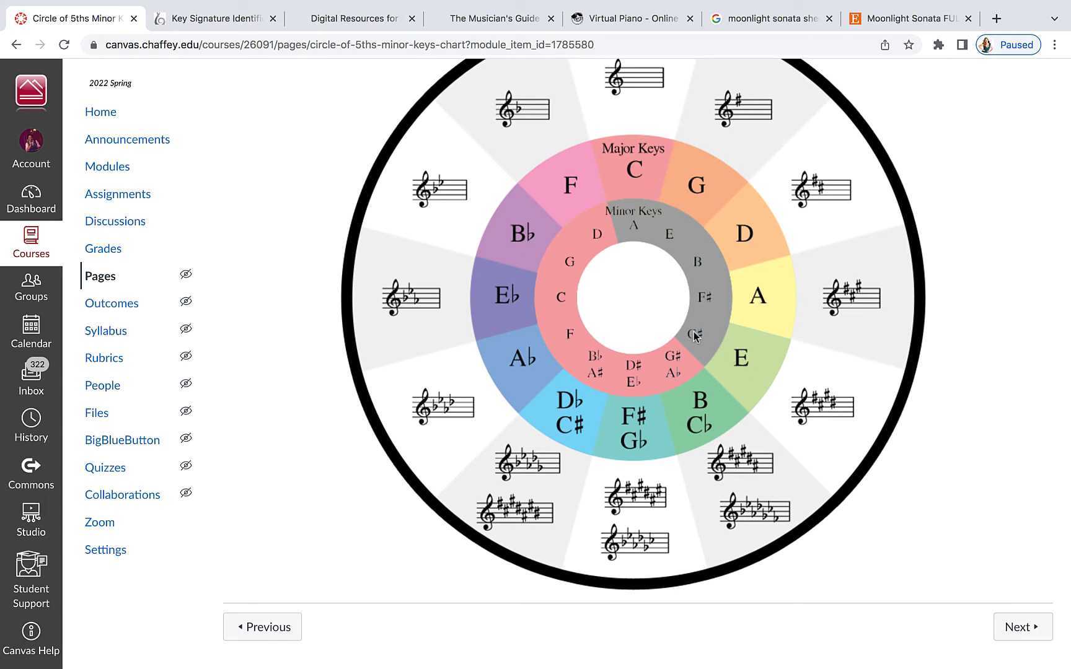
click(212, 23)
click(404, 491)
click(610, 537)
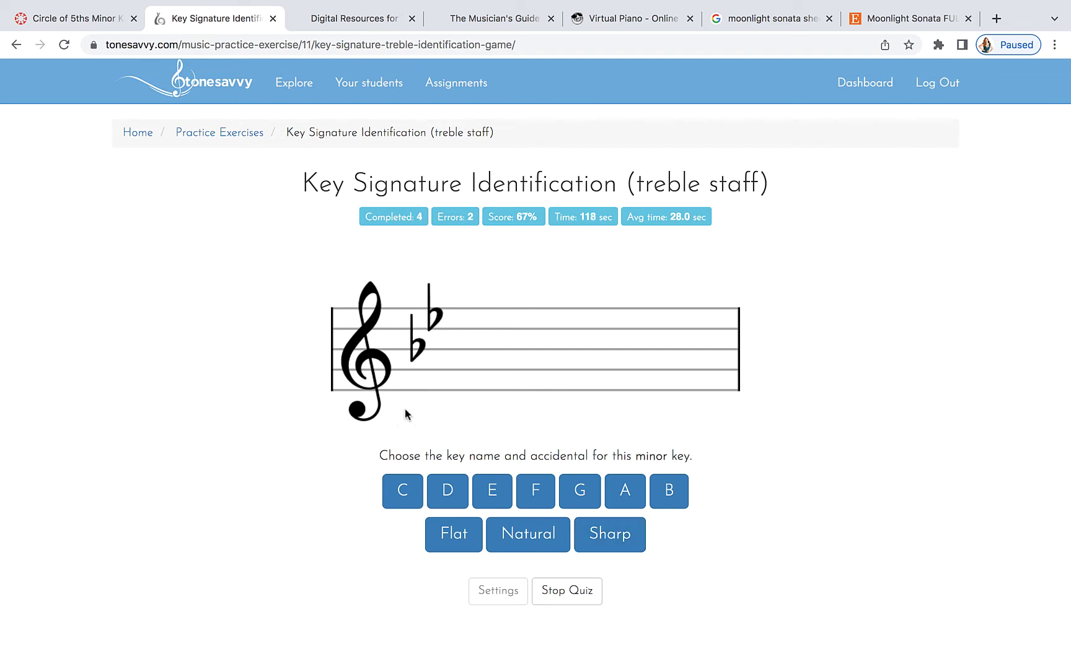
Return to the Canvas course modules and review the charts and Tonesavvy assignments listed in the Week 14 module.
click(70, 20)
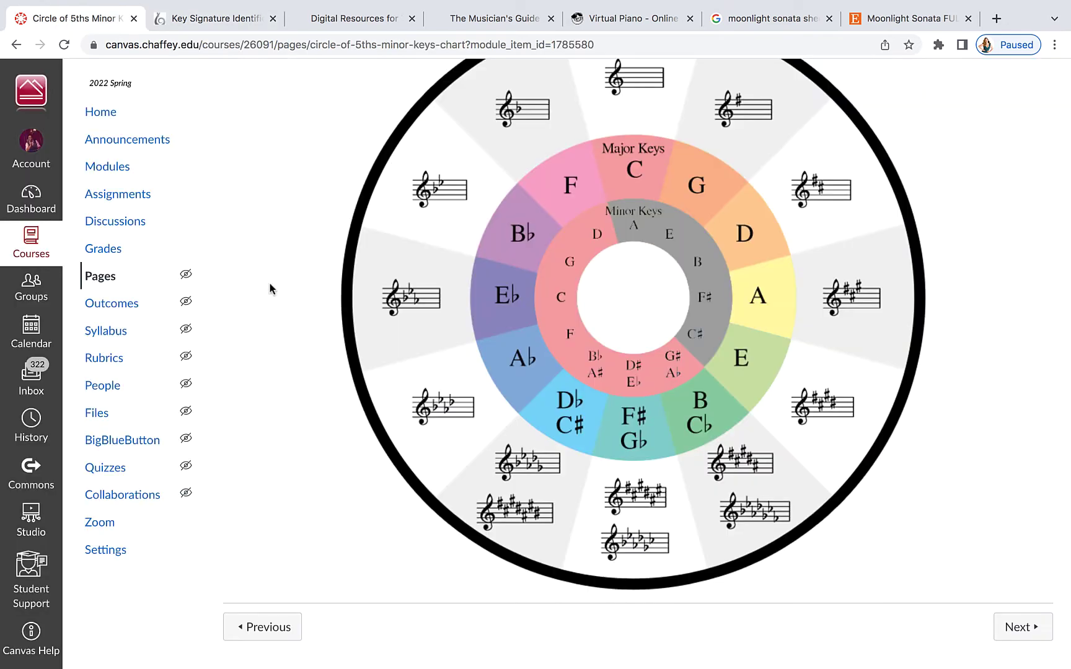
scroll(152, 235, up, 3)
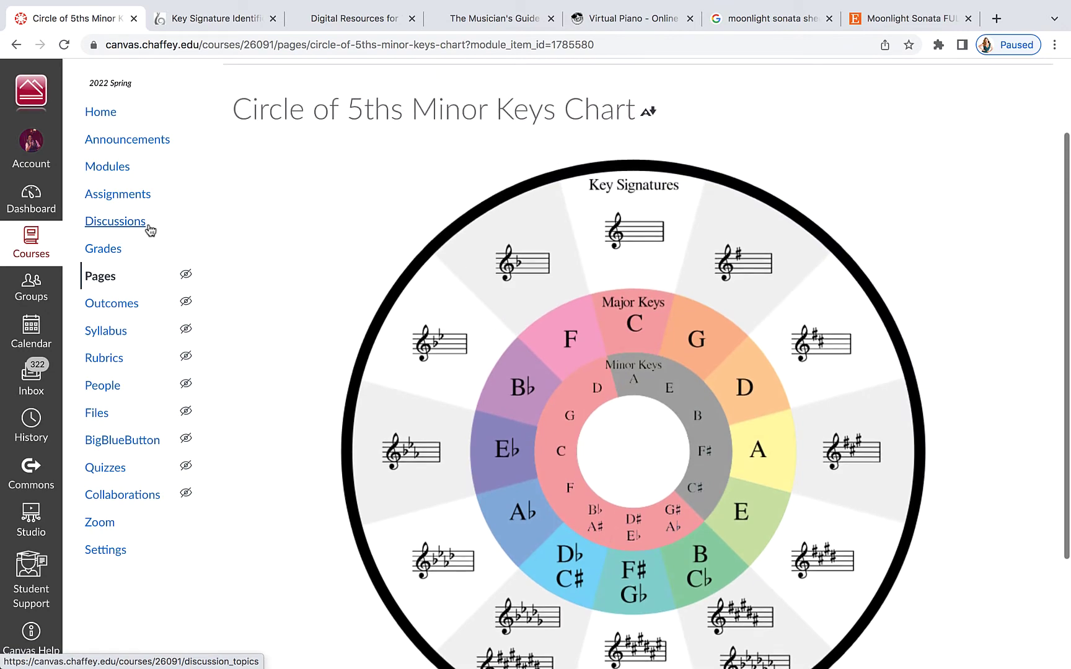
click(110, 170)
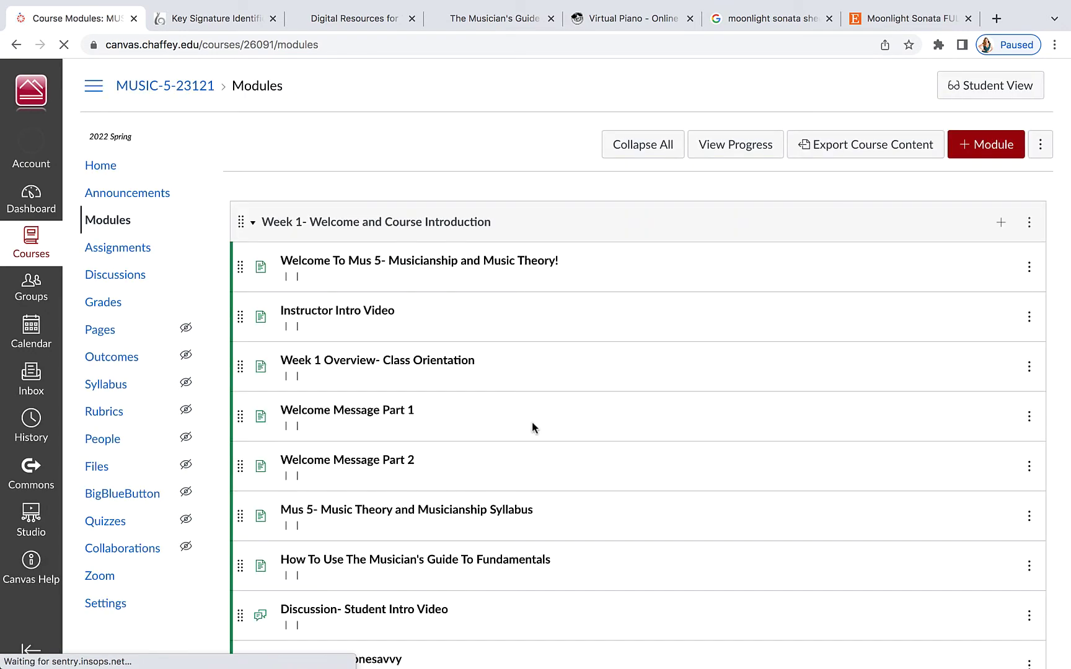
scroll(533, 427, down, 10)
scroll(533, 421, down, 15)
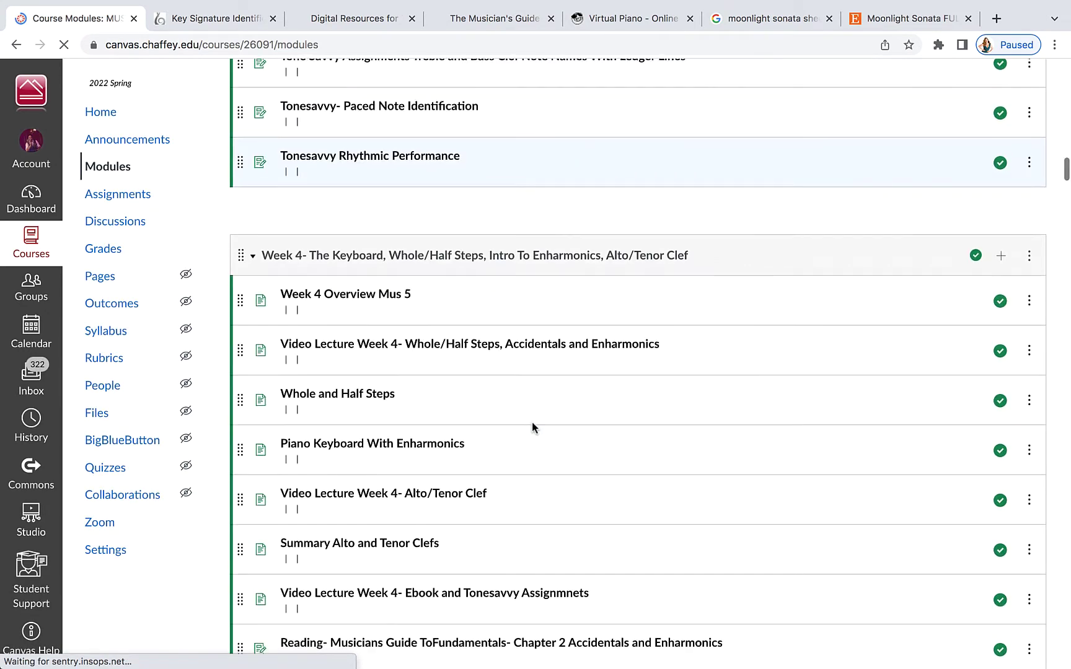
scroll(597, 426, down, 20)
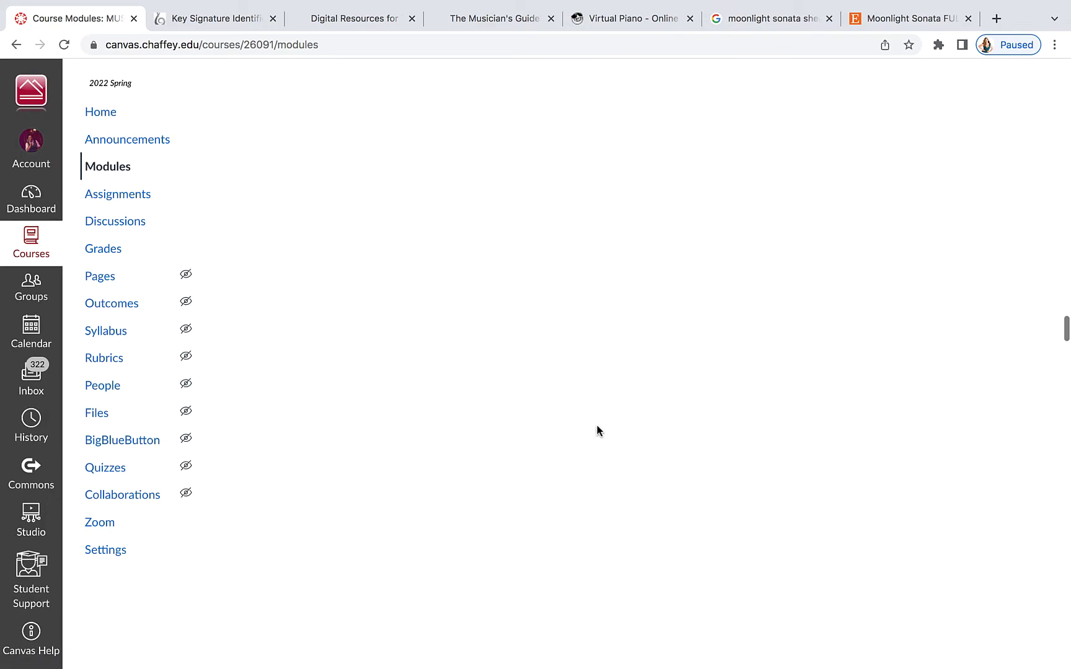
scroll(597, 430, down, 20)
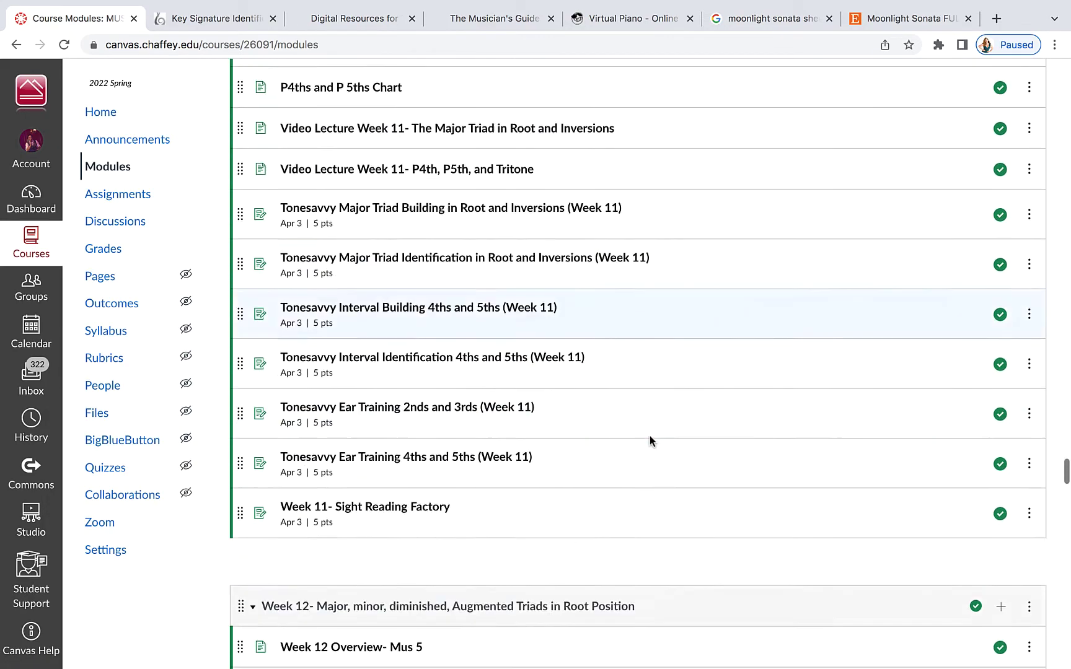
scroll(649, 436, down, 15)
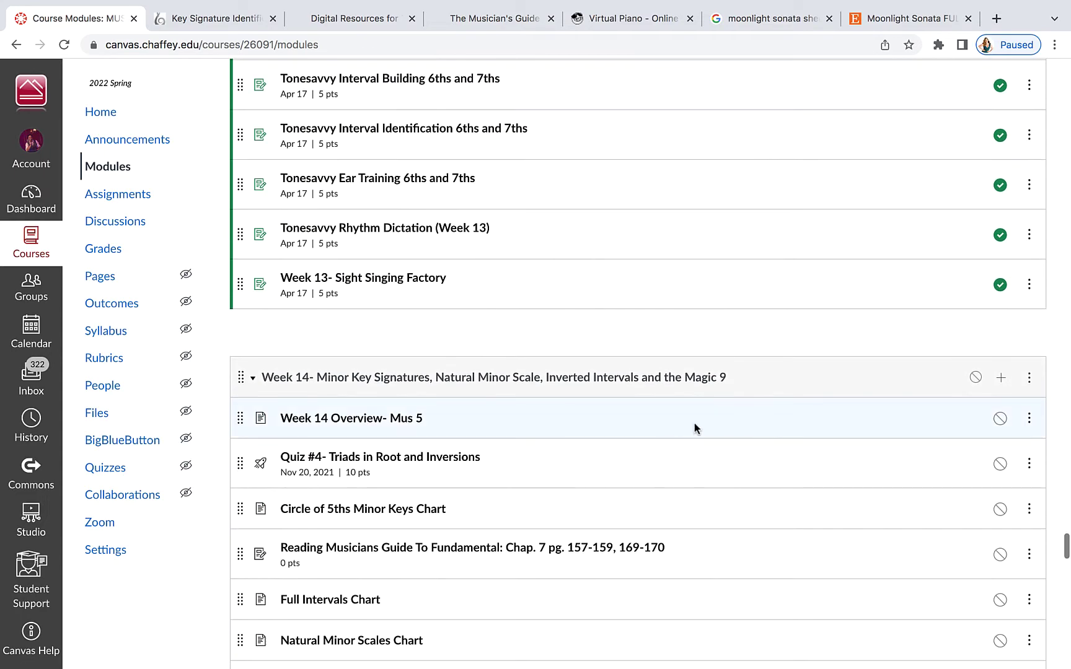
scroll(692, 397, down, 5)
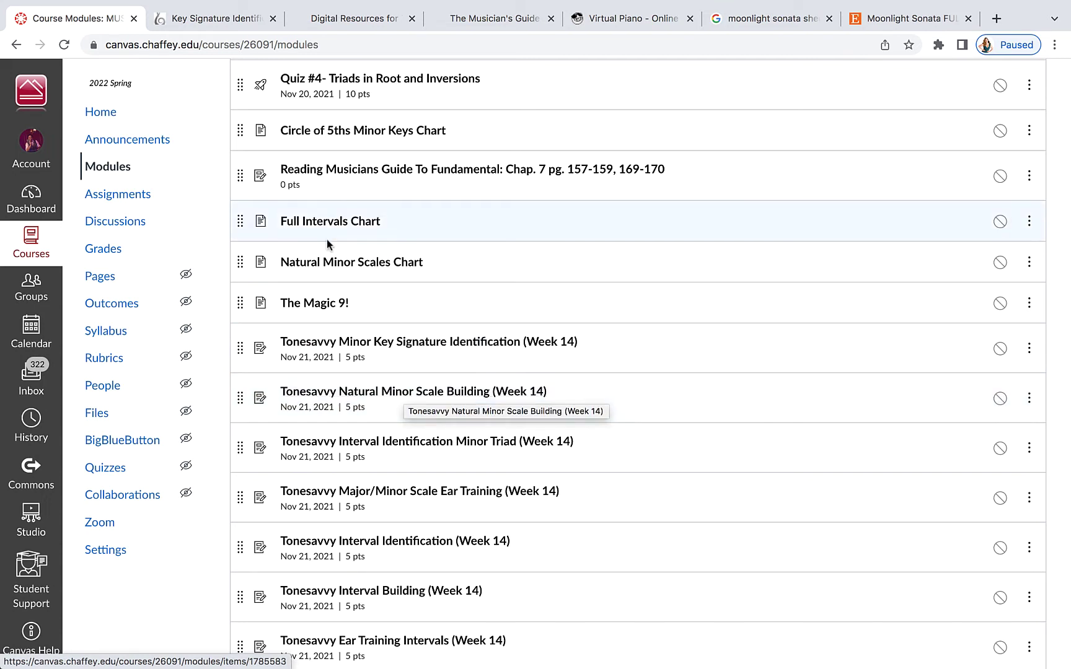
Switch to ToneSavvy, leave the key signature quiz and open the Scale Building practice exercise for treble clef.
click(196, 21)
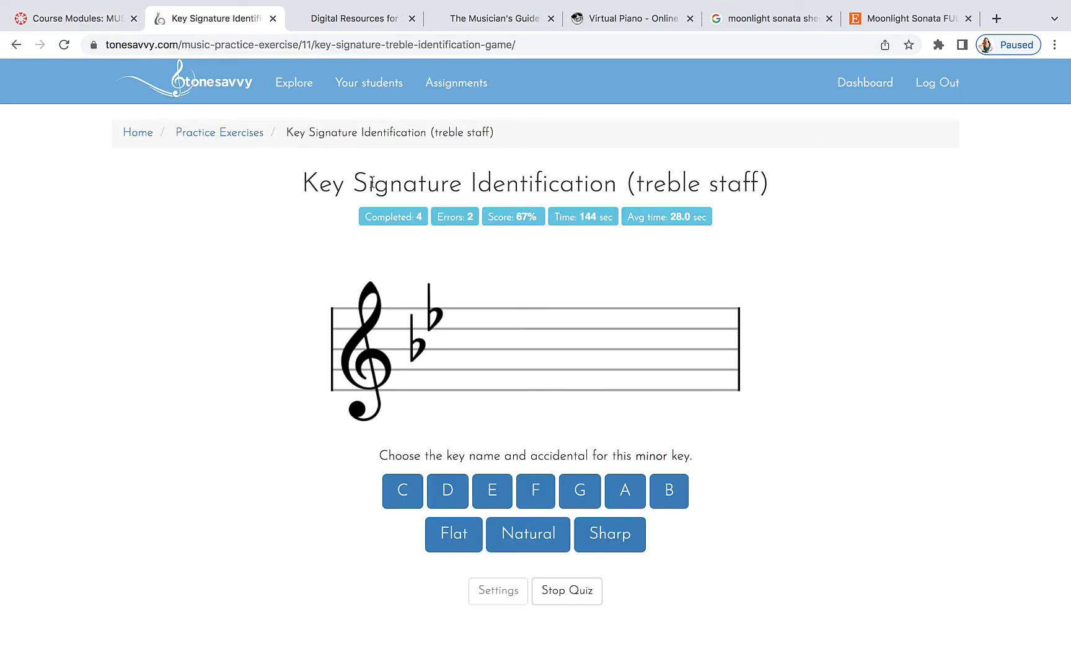
click(236, 135)
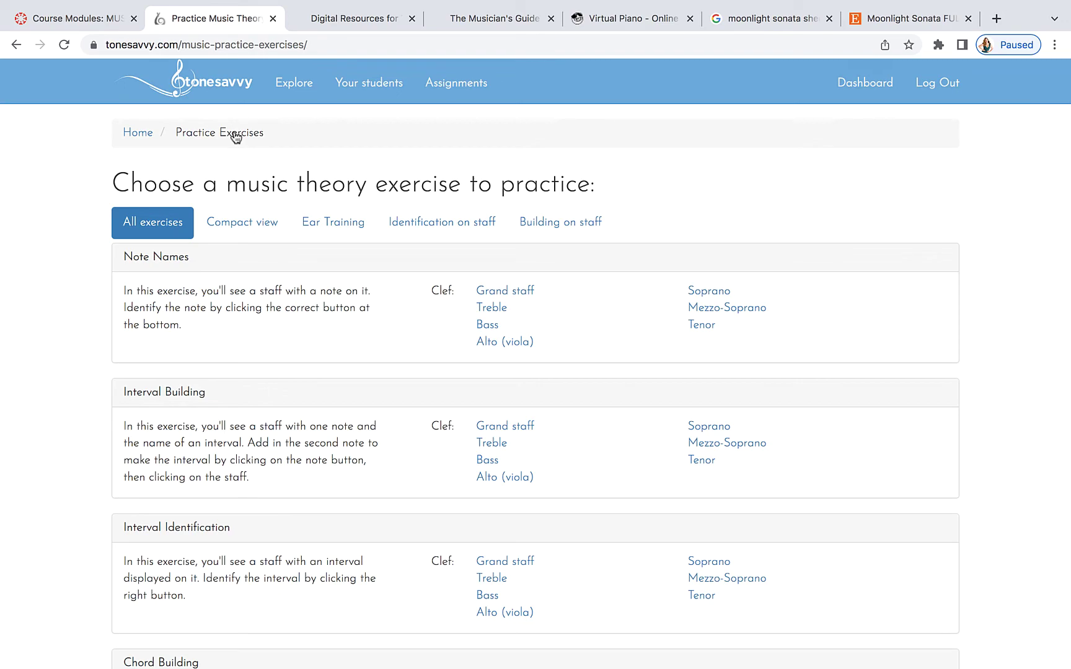
scroll(576, 511, down, 6)
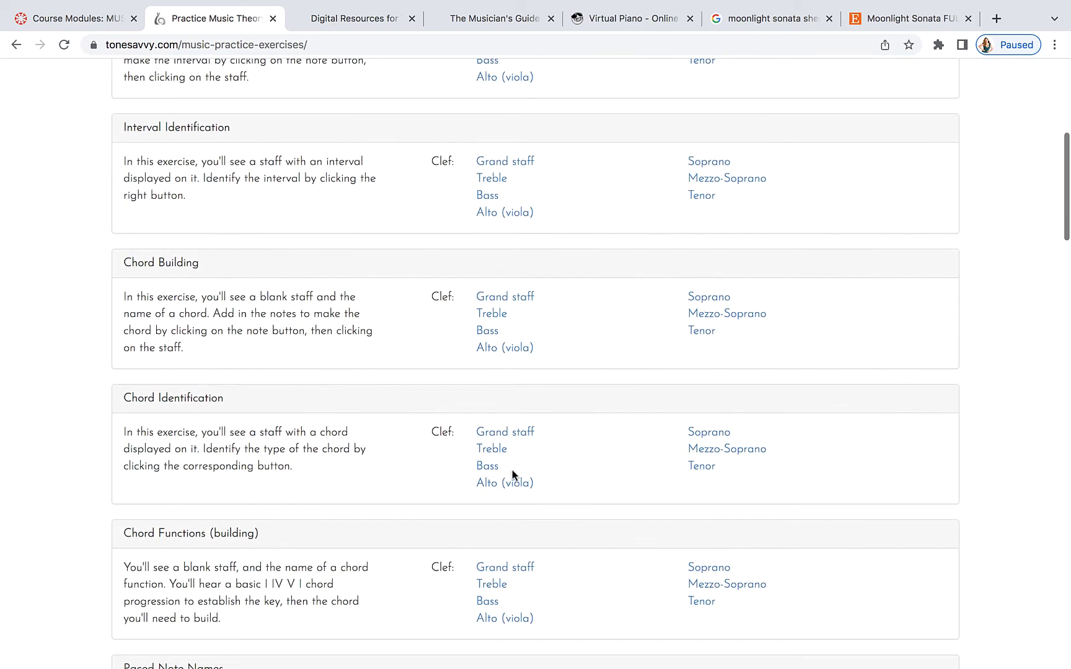
scroll(513, 469, down, 10)
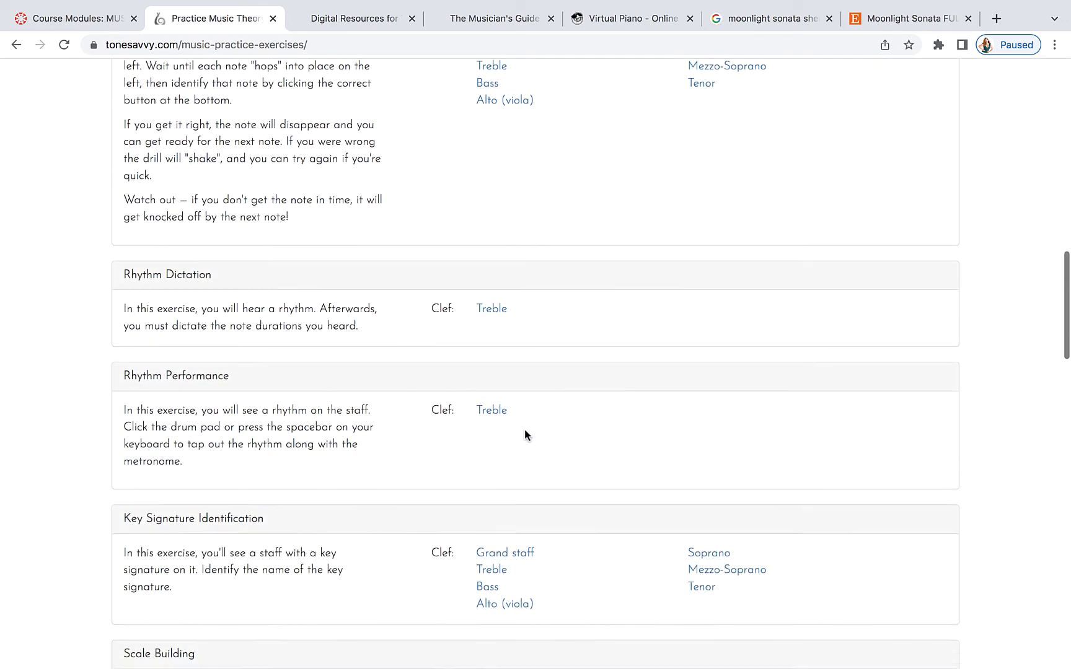
scroll(524, 430, down, 6)
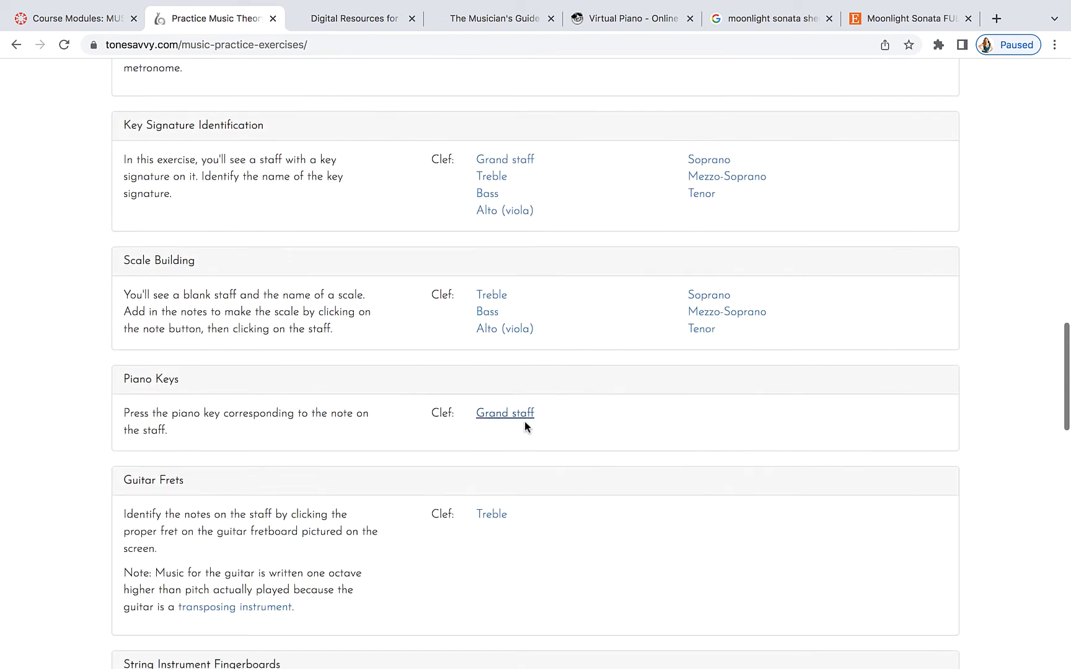
click(492, 295)
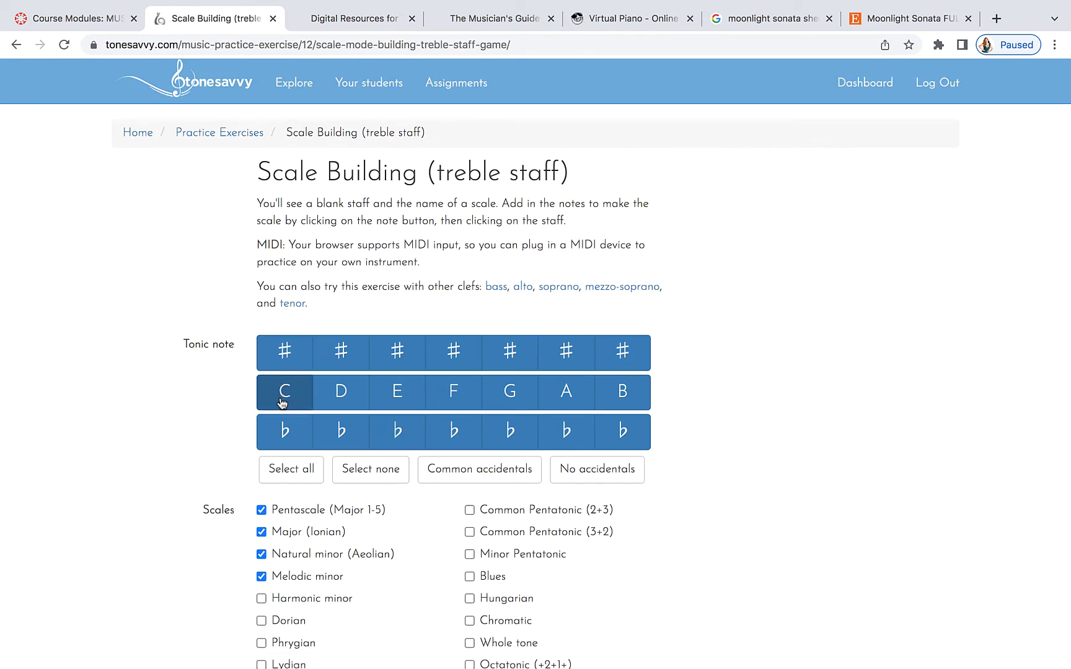
Exclude C flat, D sharp, E sharp, F flat, G flat, A flat, A sharp and B sharp from the tonic notes.
click(286, 433)
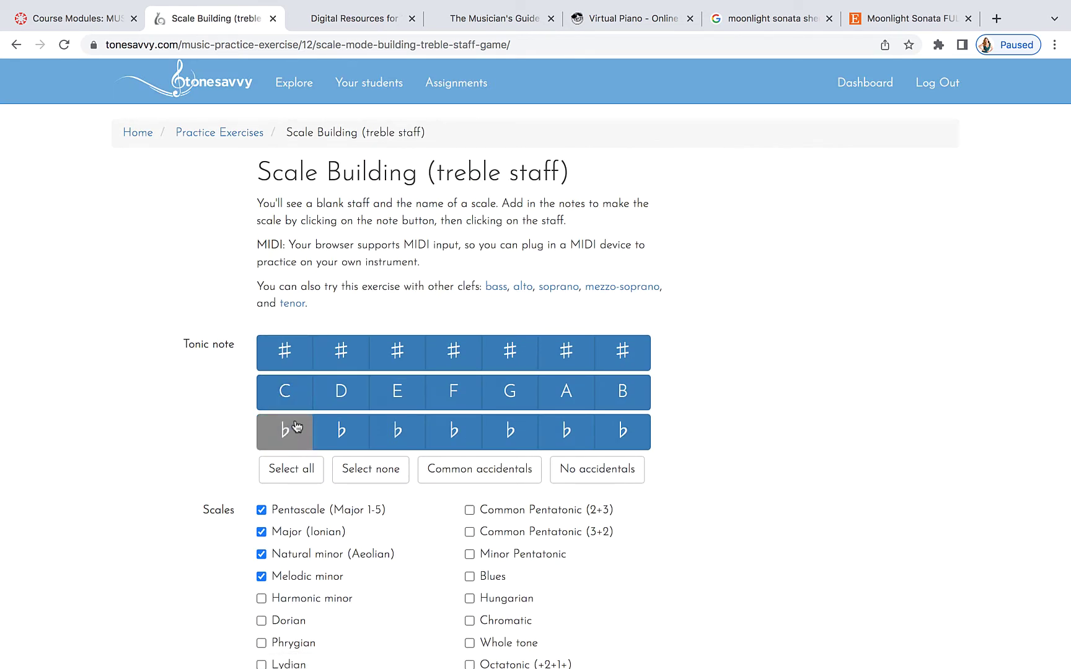
click(341, 358)
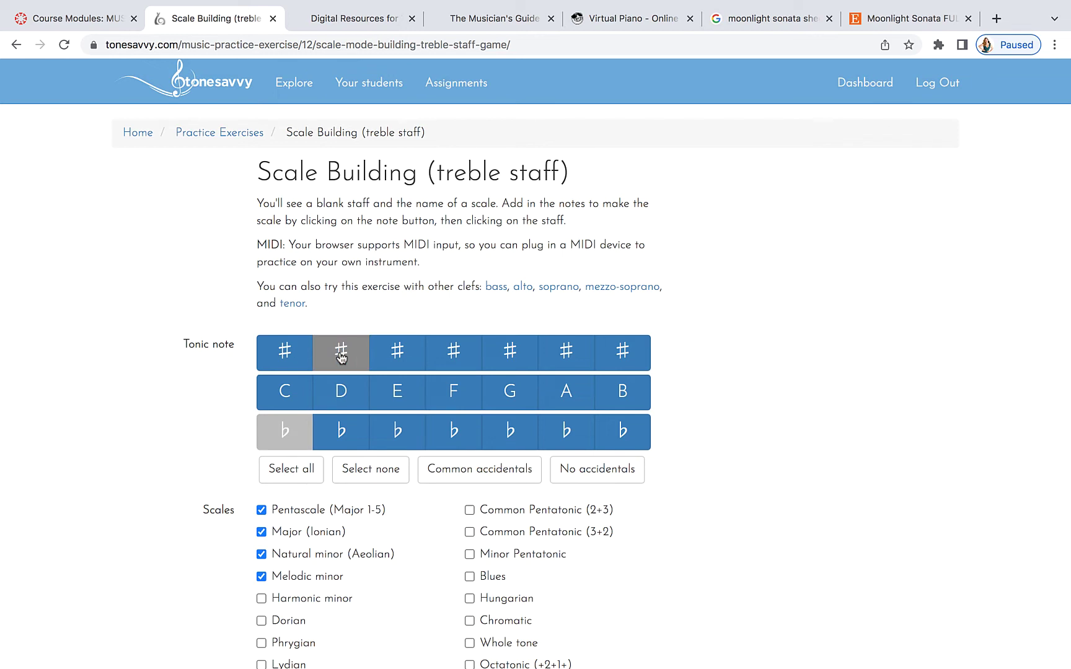
click(395, 352)
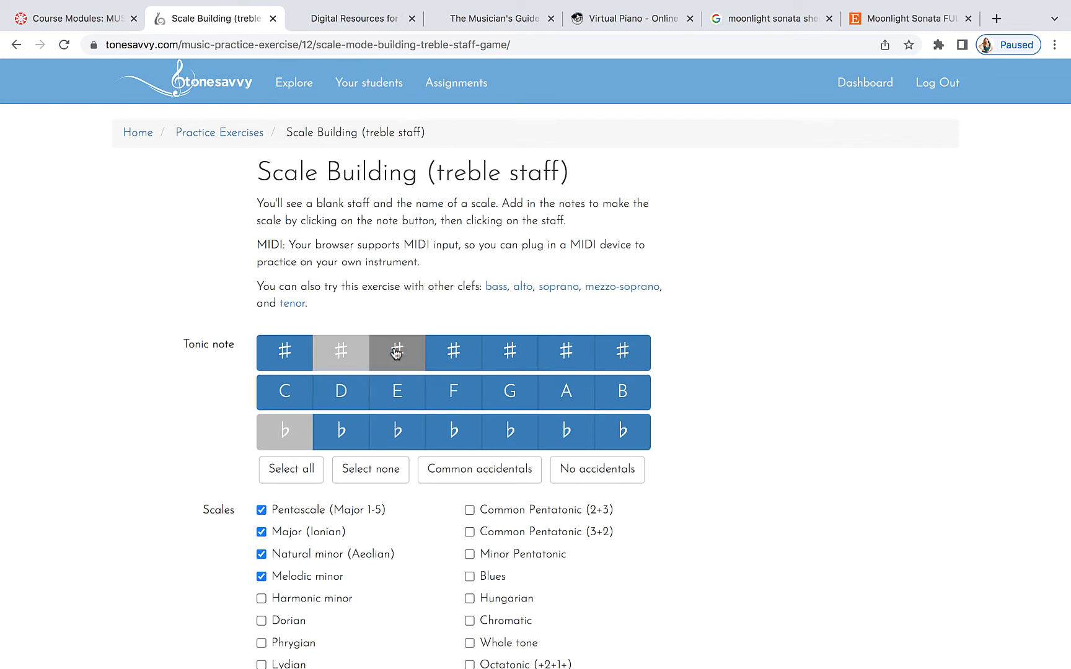
click(445, 434)
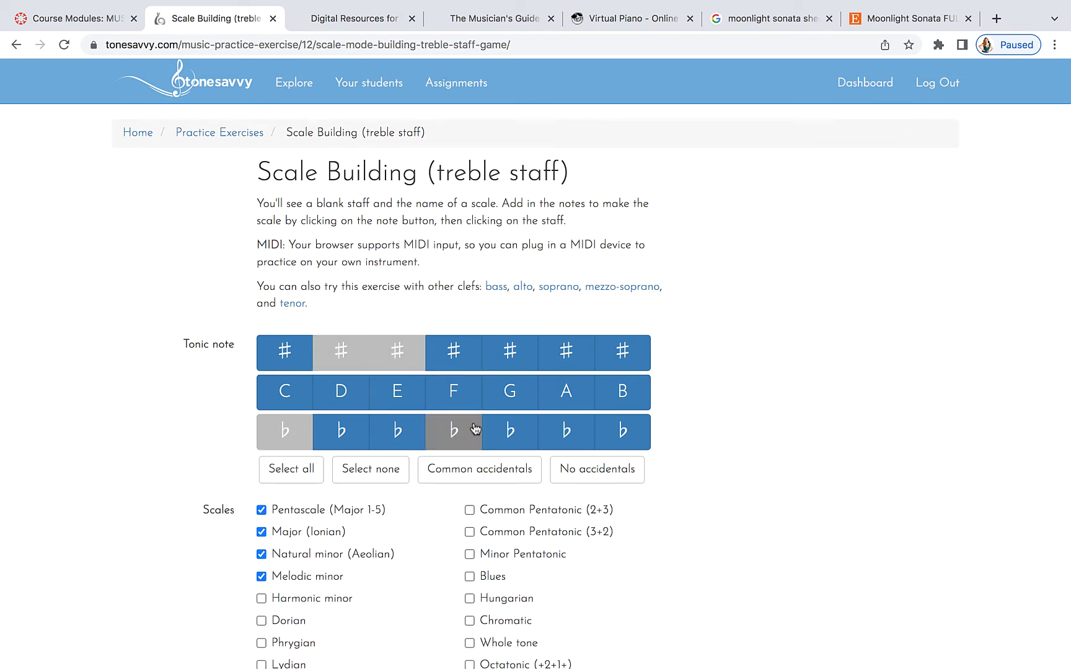
click(510, 434)
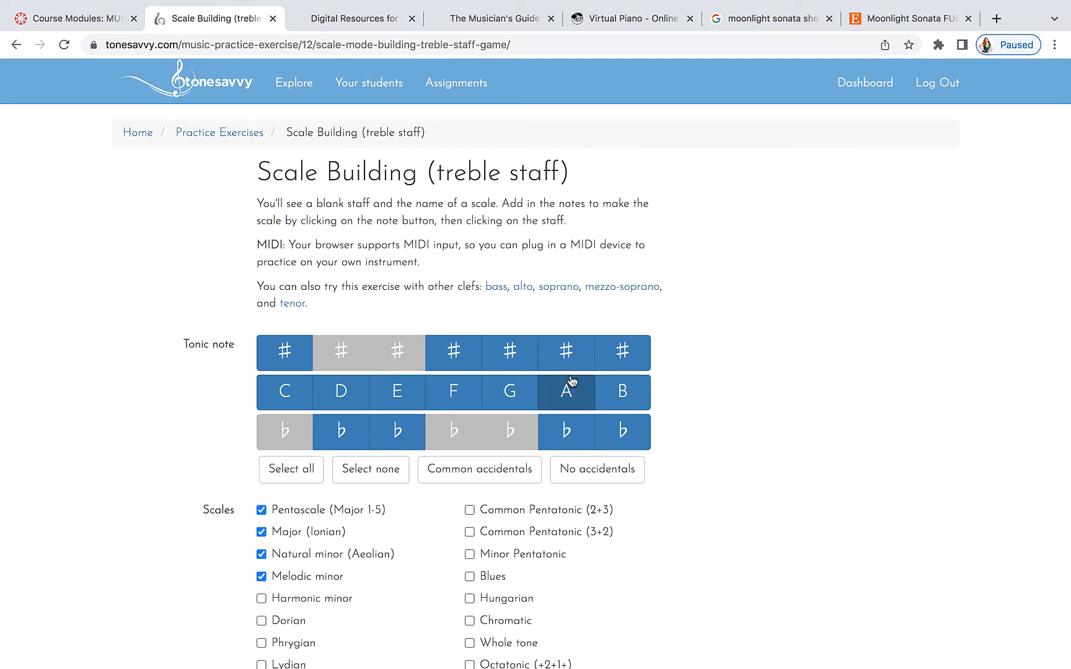
click(565, 430)
click(566, 351)
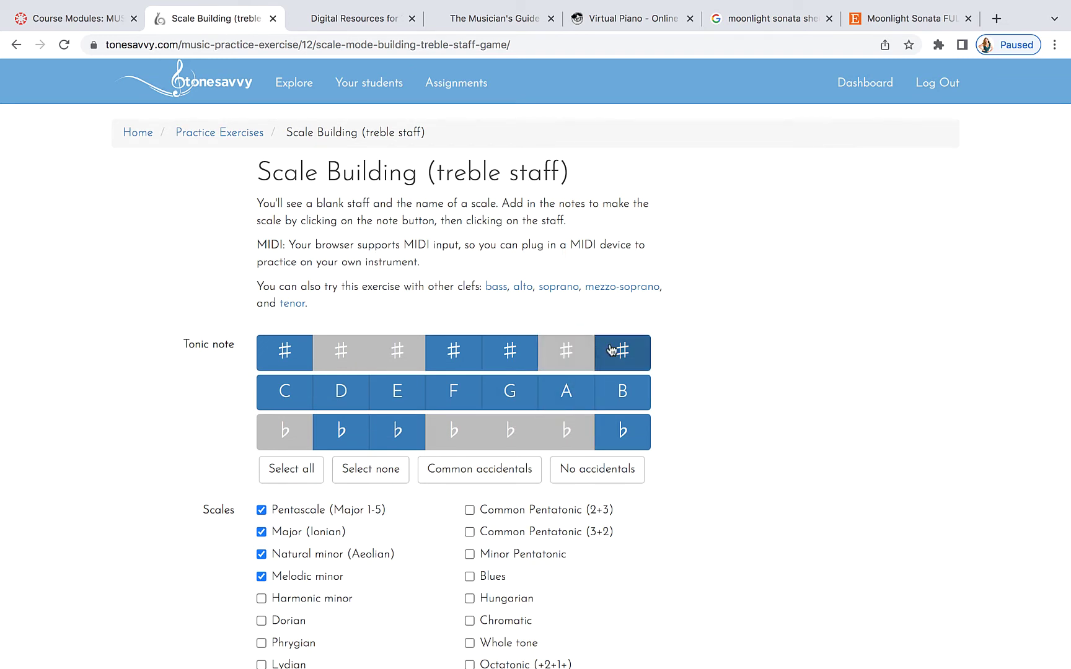
click(621, 350)
Limit the scales to Natural minor (Aeolian) by deselecting Pentascale, Major and Melodic minor, and start the quiz.
scroll(397, 513, down, 3)
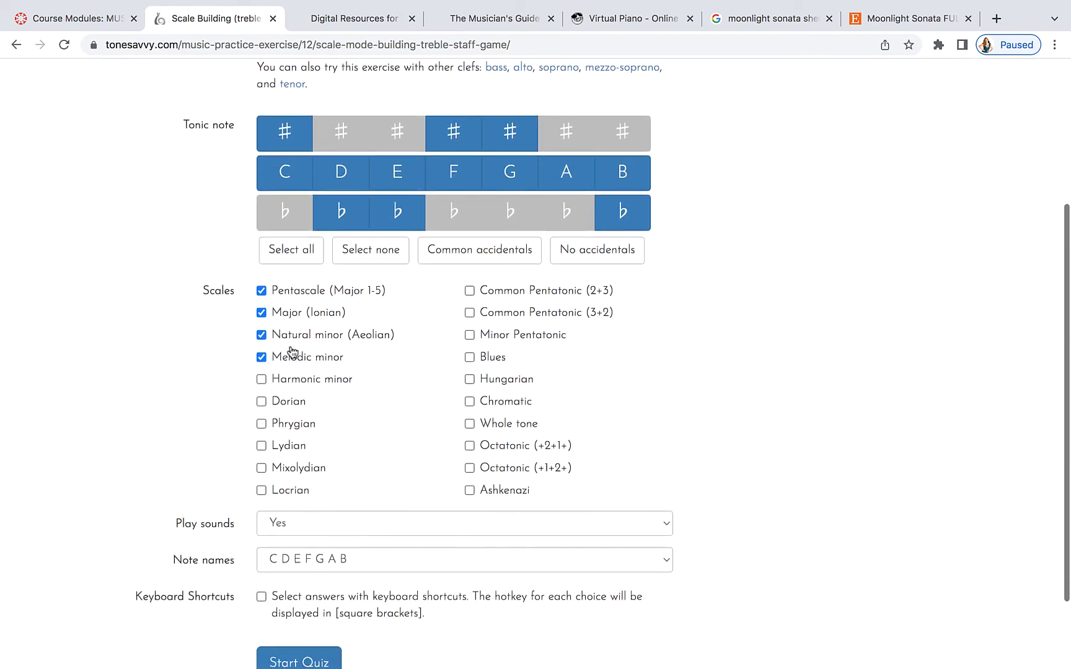
click(261, 313)
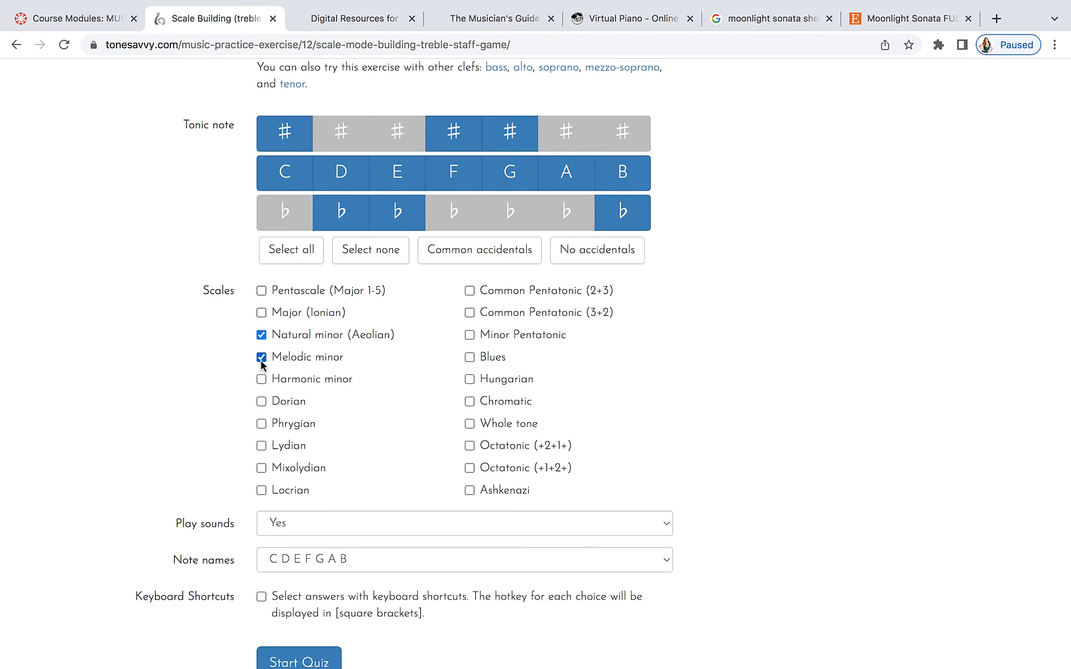
click(261, 358)
scroll(399, 452, down, 3)
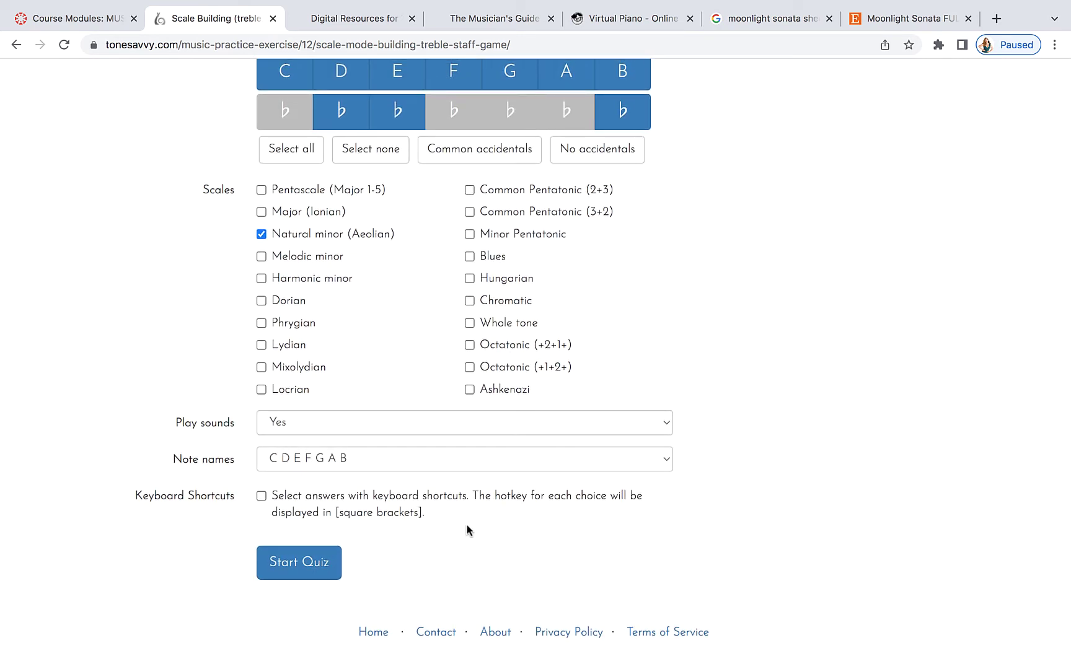
click(297, 564)
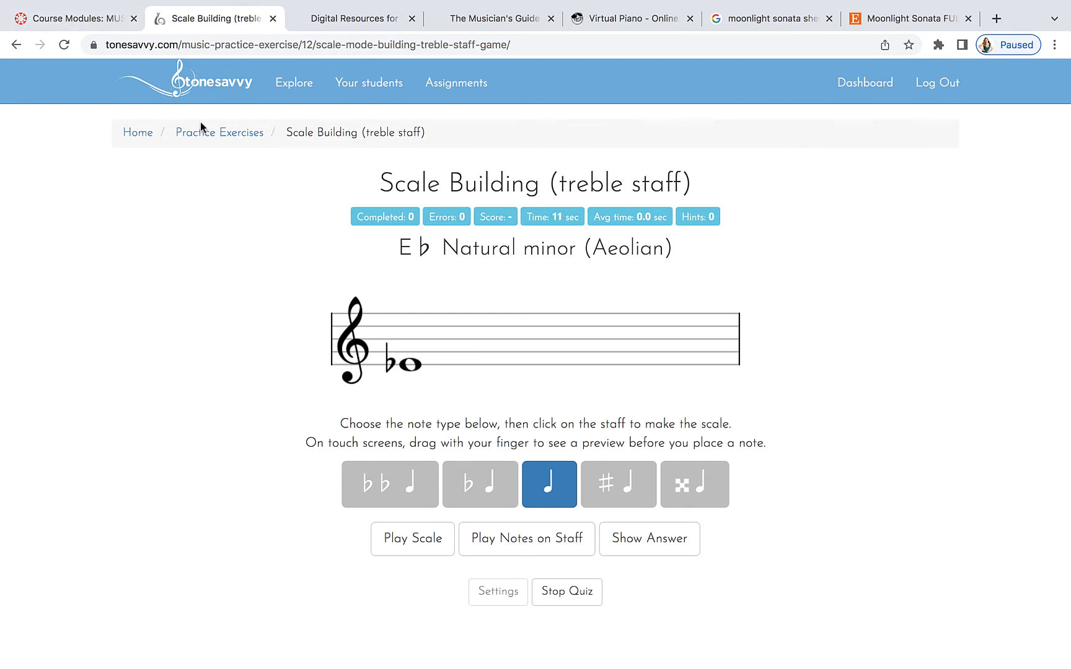
Consult the Circle of 5ths Minor Keys Chart in Canvas for the E flat minor key signature and return to the ToneSavvy scale quiz.
click(86, 19)
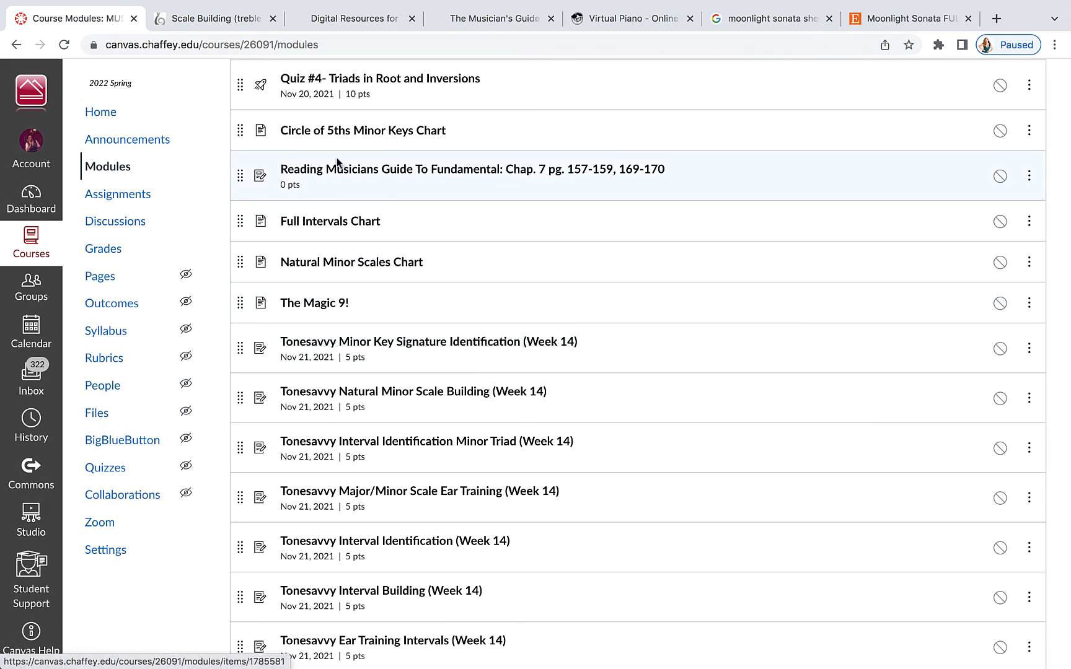
click(329, 134)
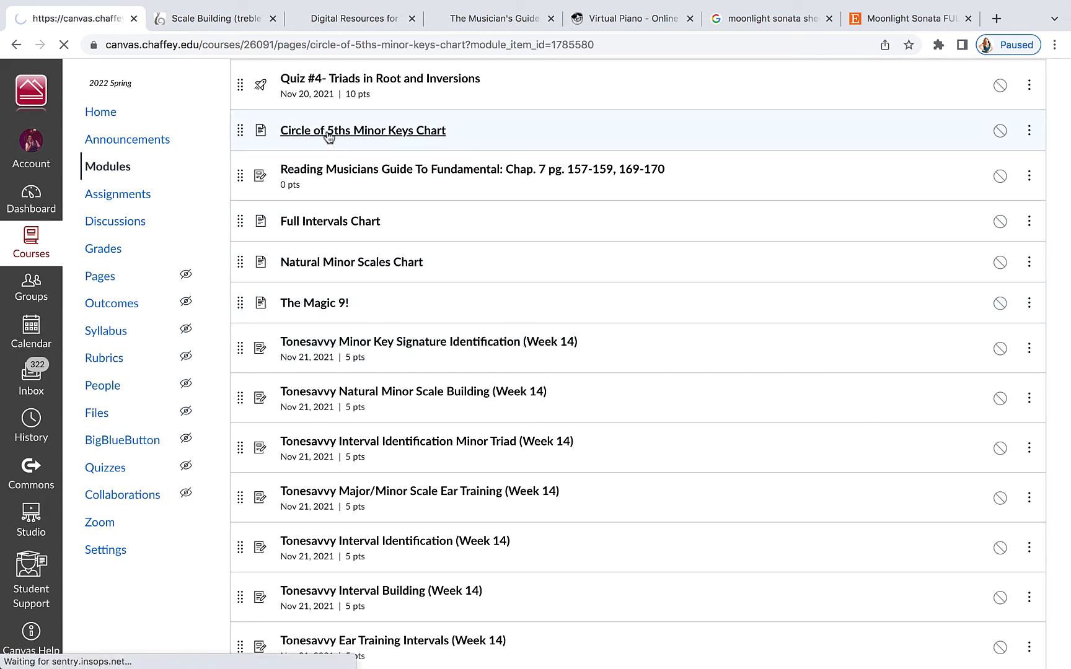
scroll(719, 341, down, 5)
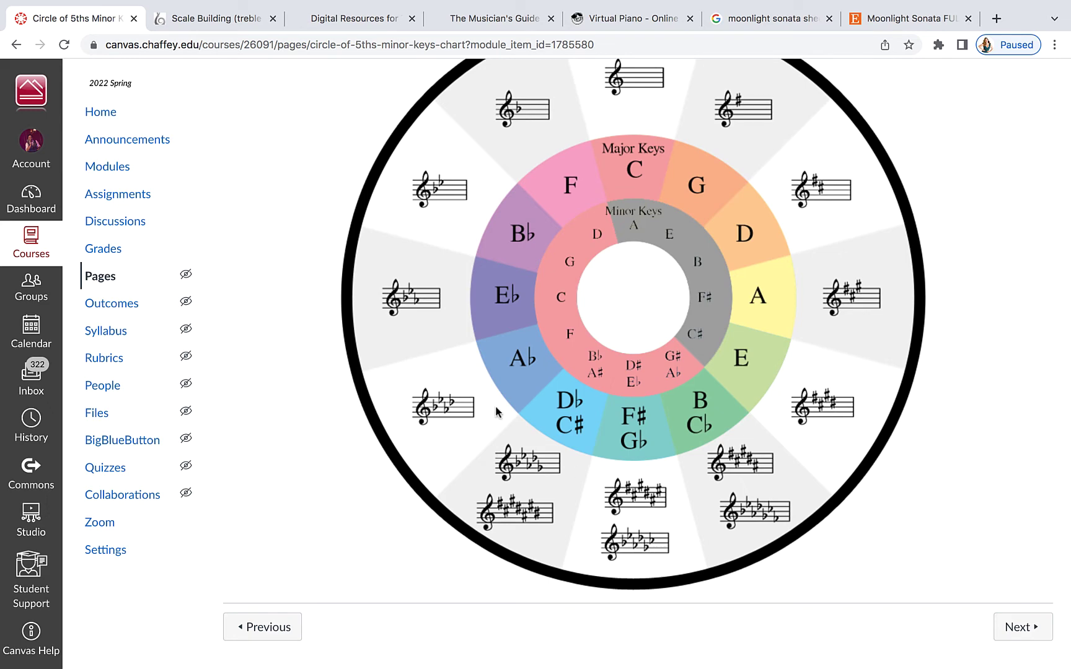
click(215, 23)
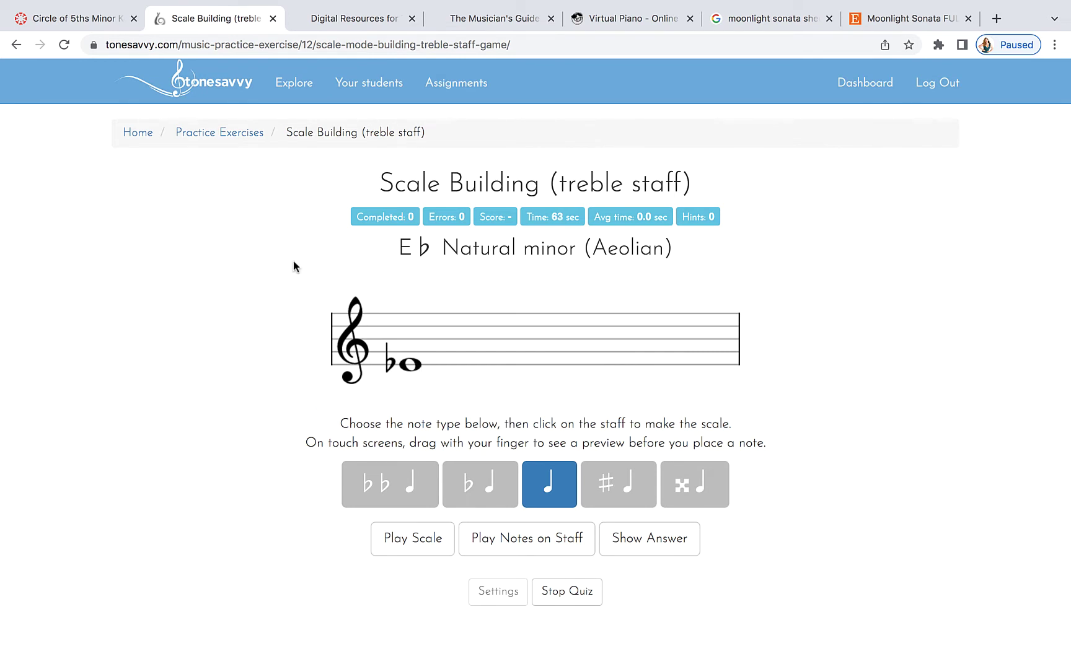
click(87, 19)
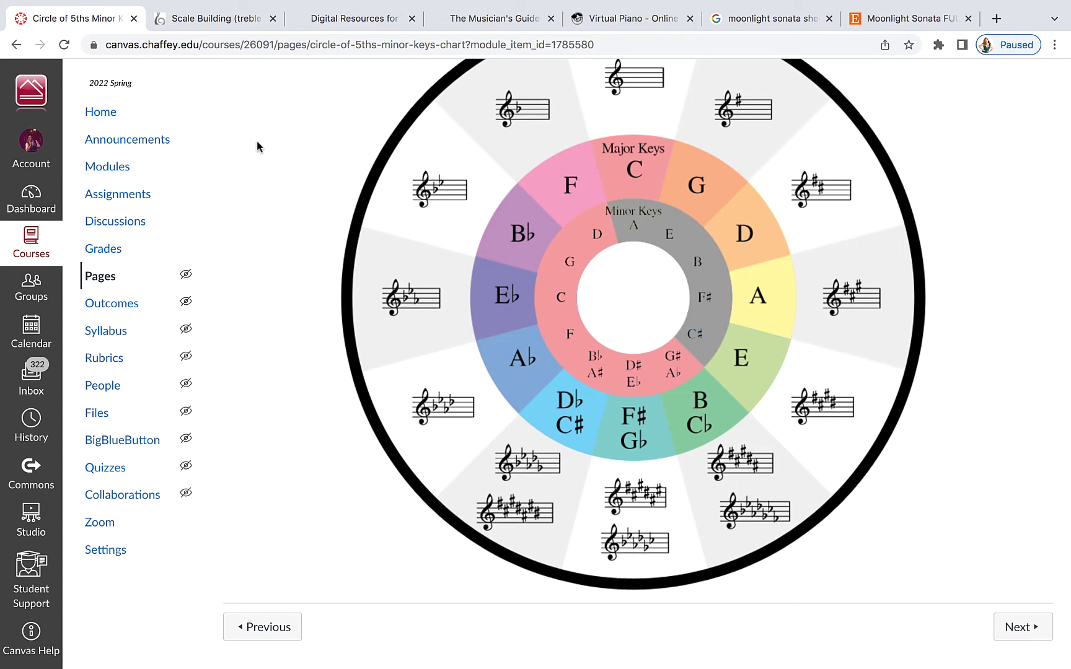
click(215, 19)
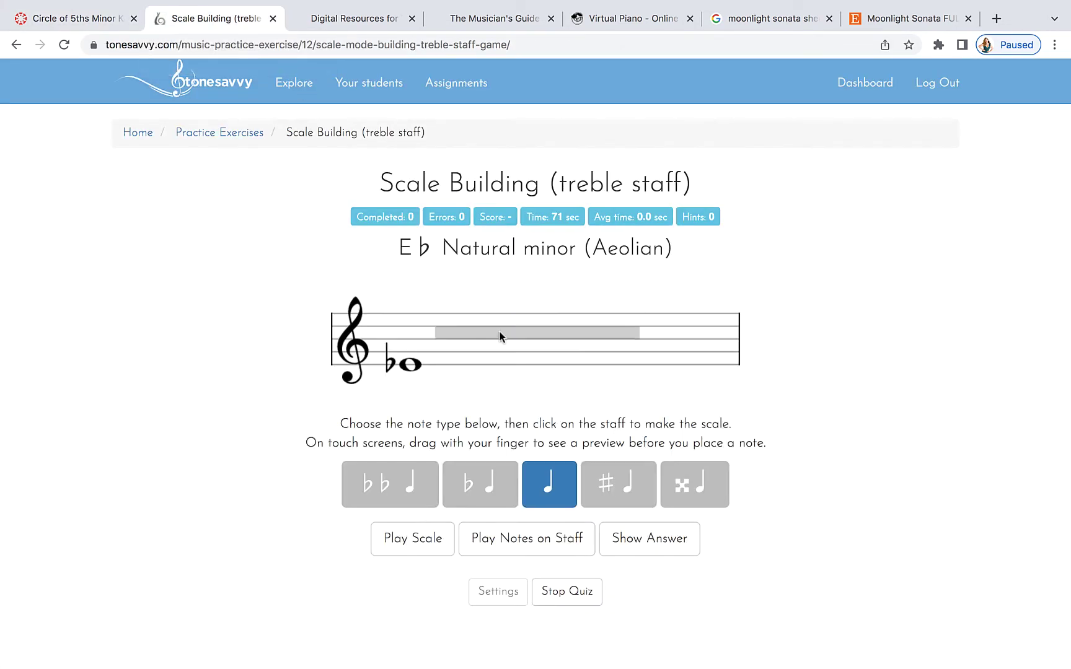
Add F natural and G flat to the E flat natural minor scale, checking the Circle of 5ths chart in Canvas between notes.
click(491, 359)
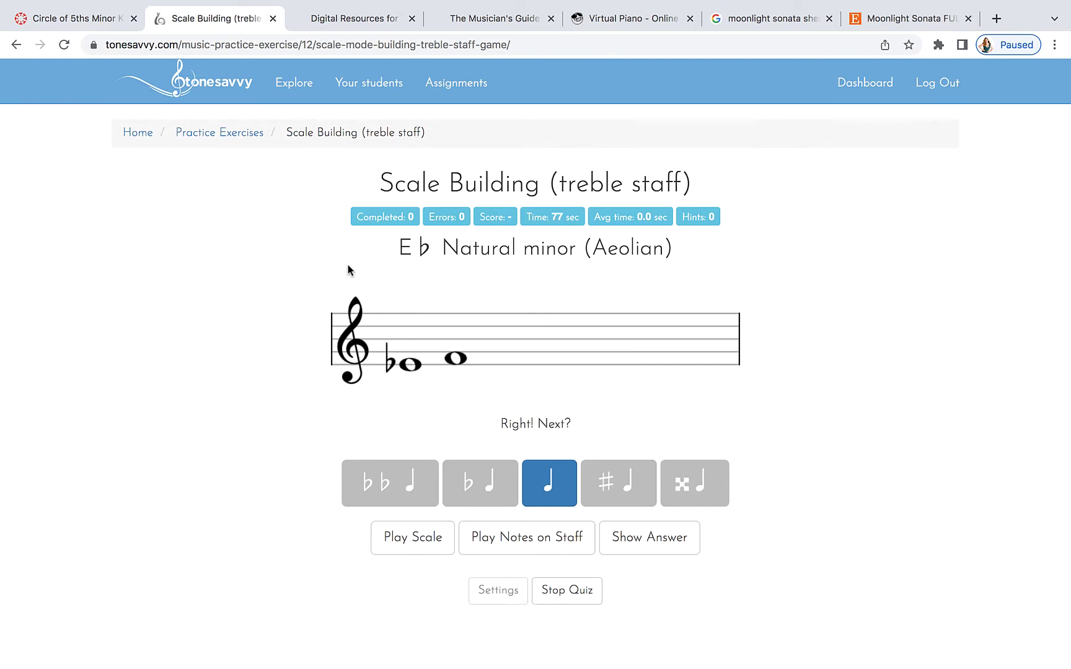
click(77, 20)
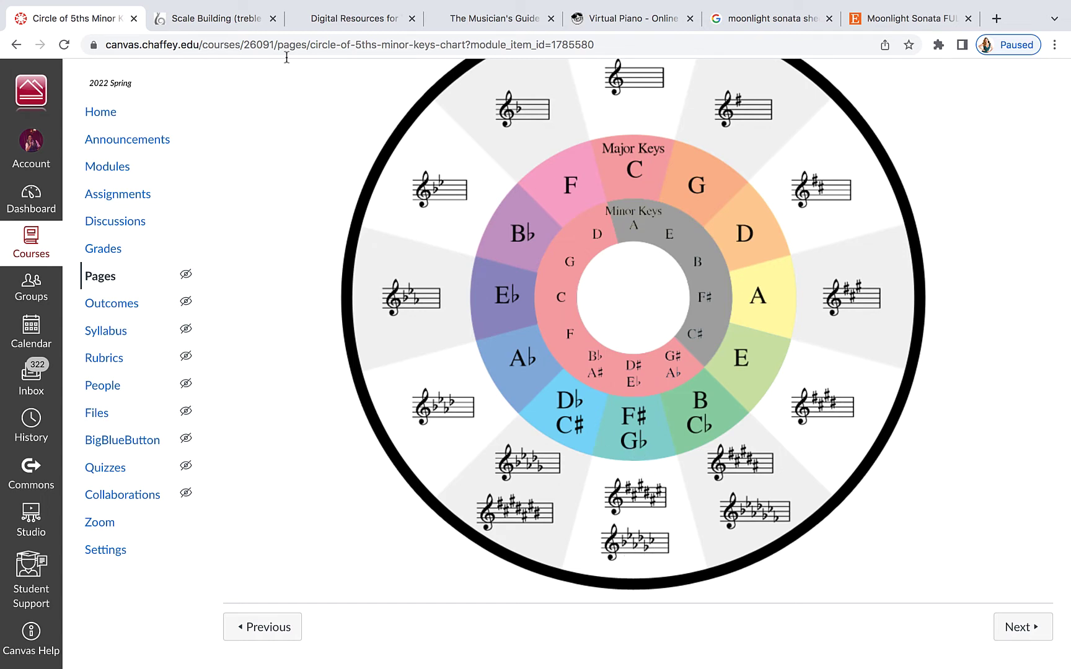
click(221, 18)
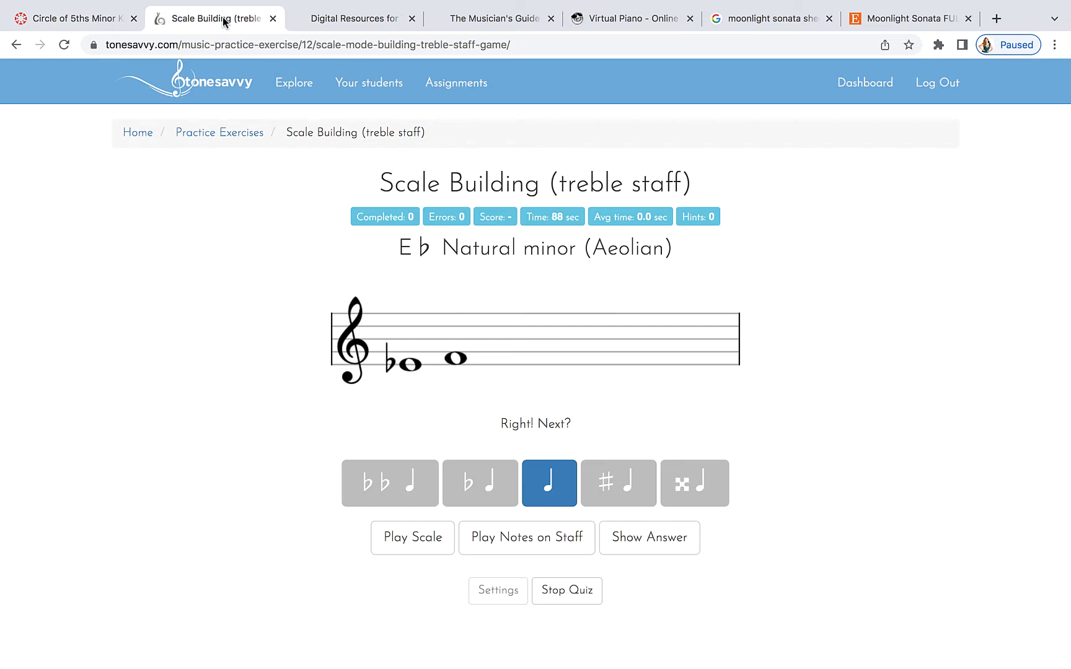
click(491, 485)
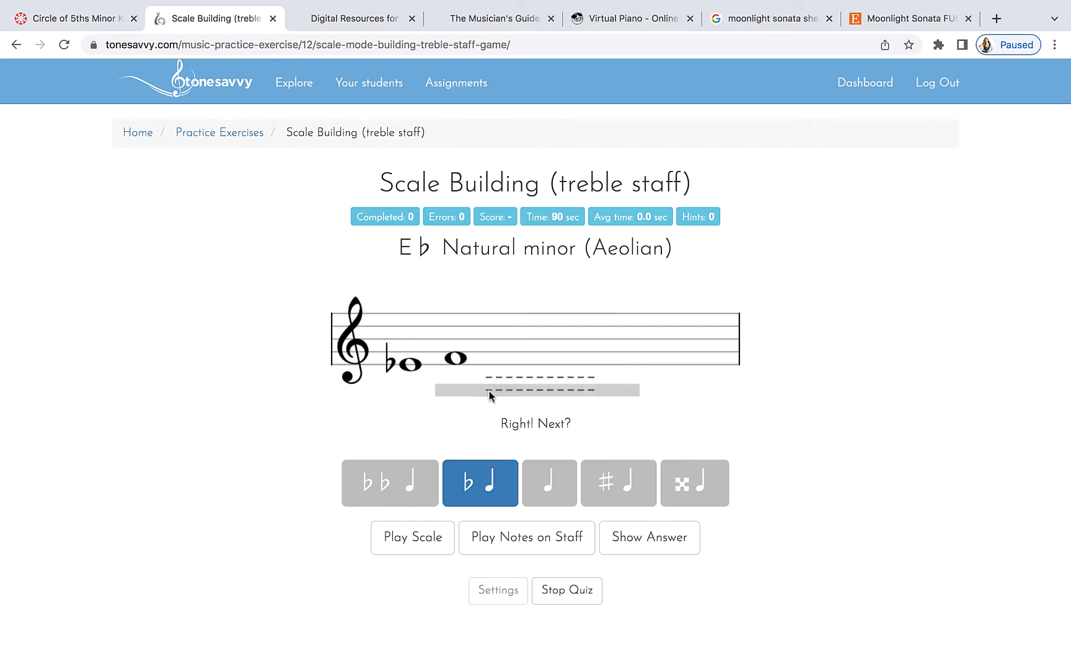
click(484, 353)
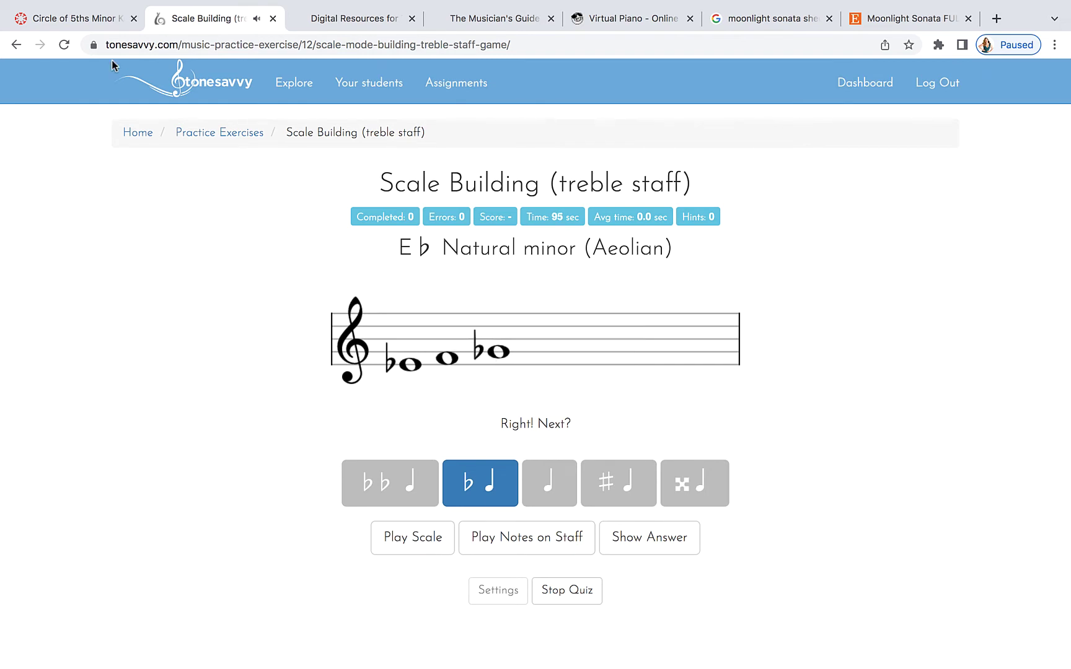
Add A flat and B flat to the scale in ToneSavvy, consulting the Canvas chart's key signature before each note.
click(80, 18)
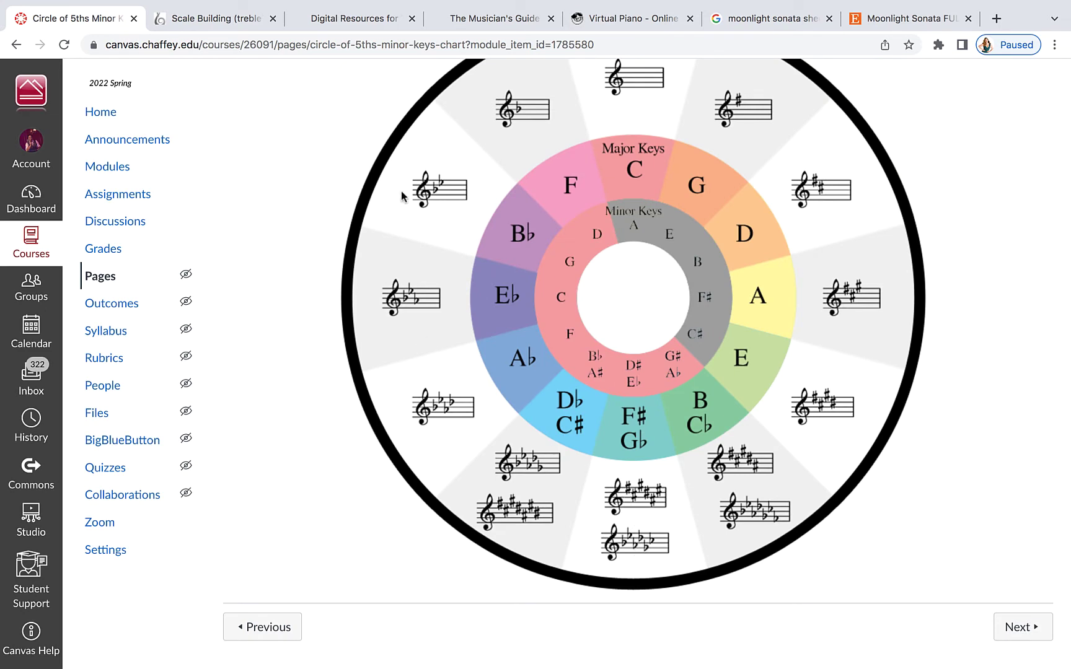
click(215, 19)
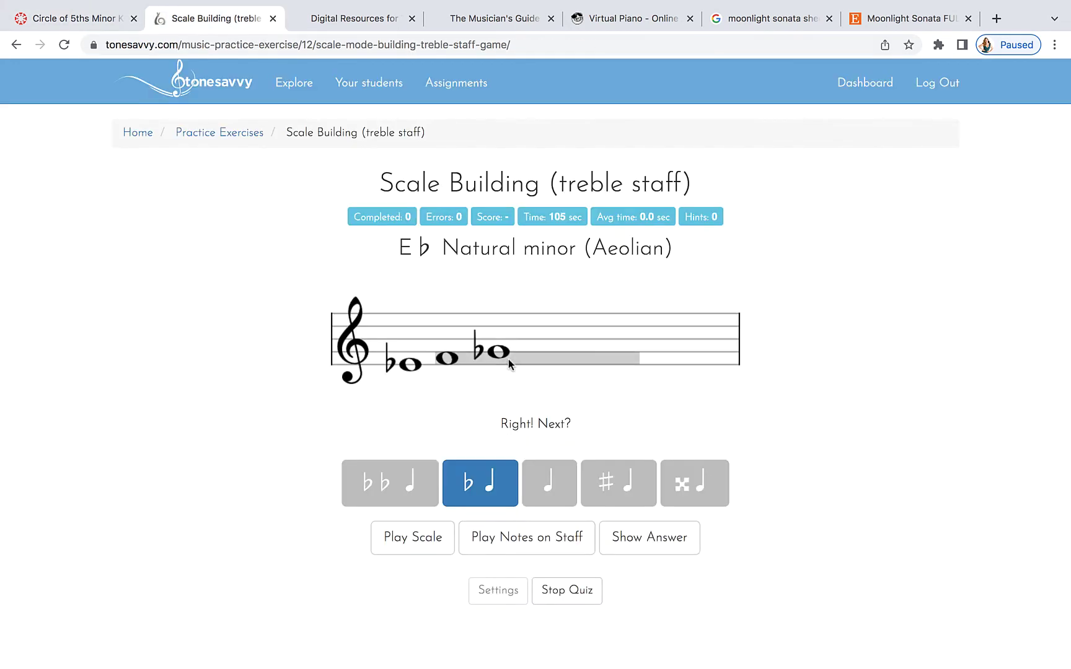
click(527, 347)
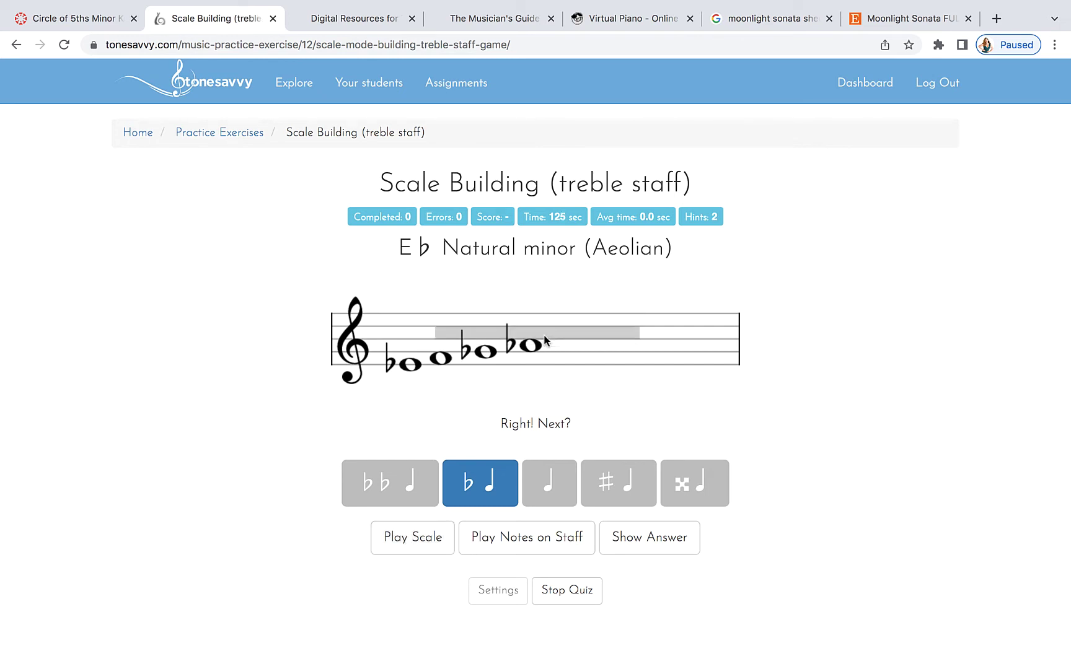
click(81, 20)
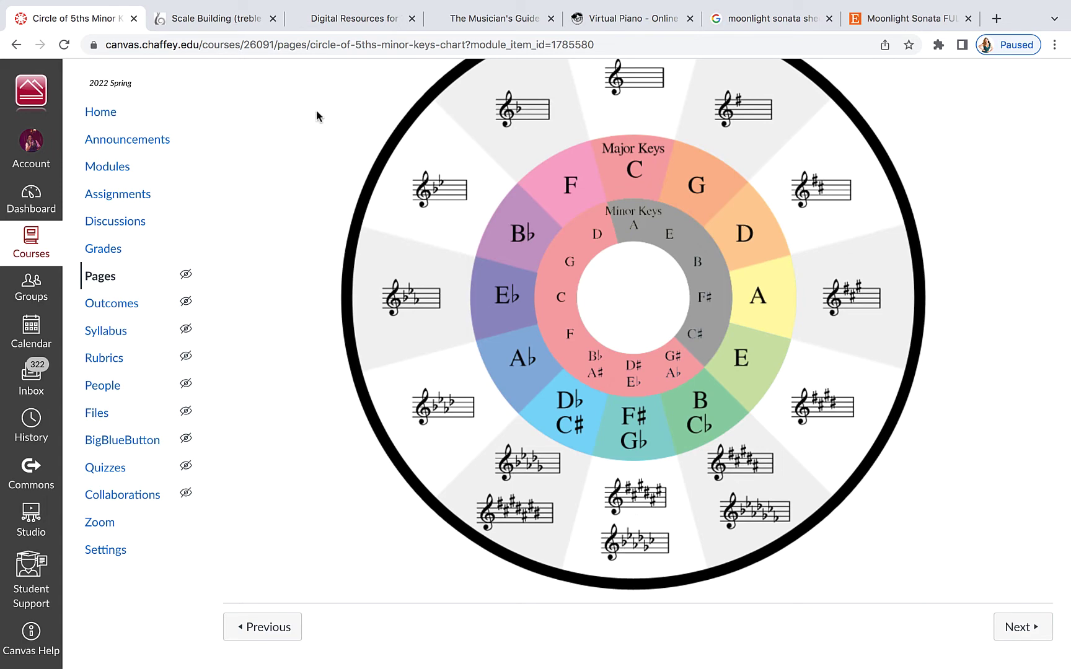
click(229, 25)
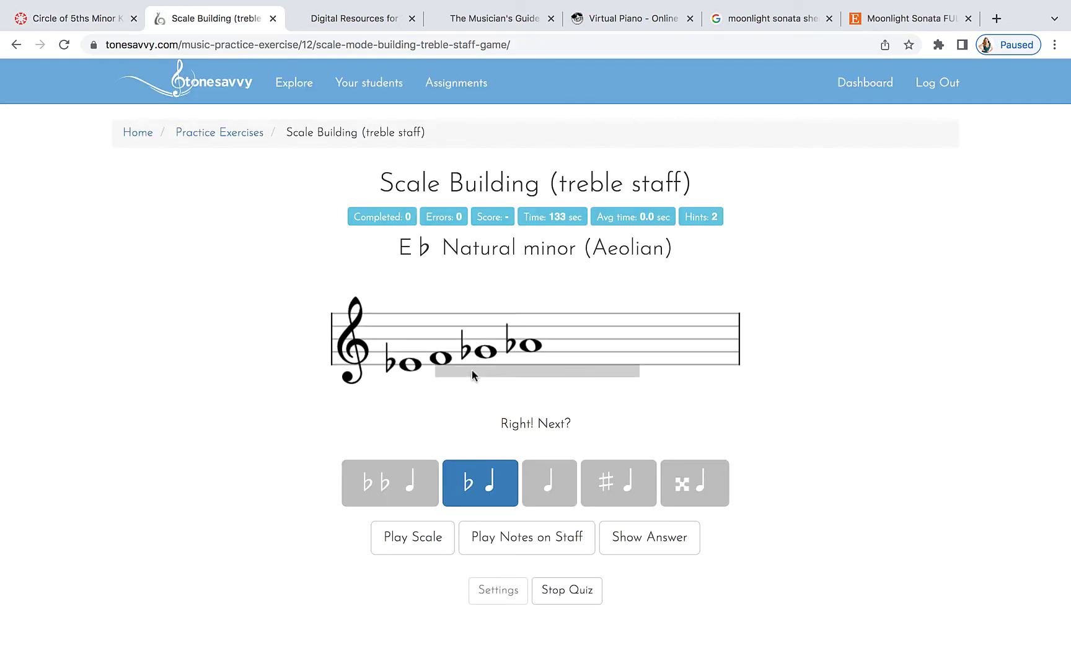
click(551, 343)
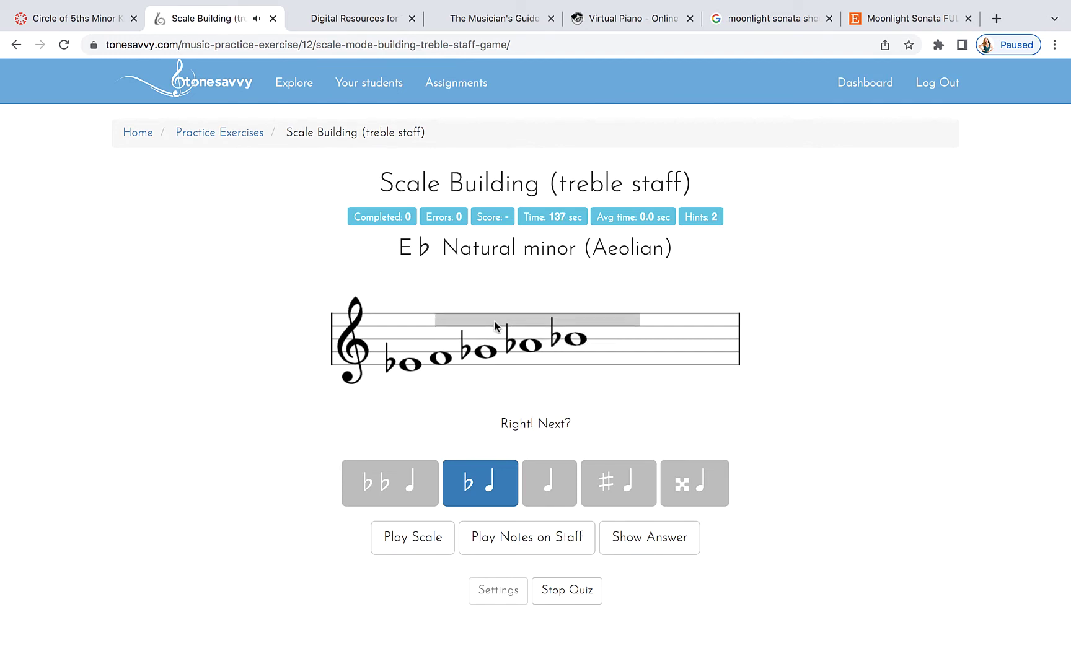
Check the Canvas chart before each note and extend the ToneSavvy scale with C flat and D flat.
click(97, 20)
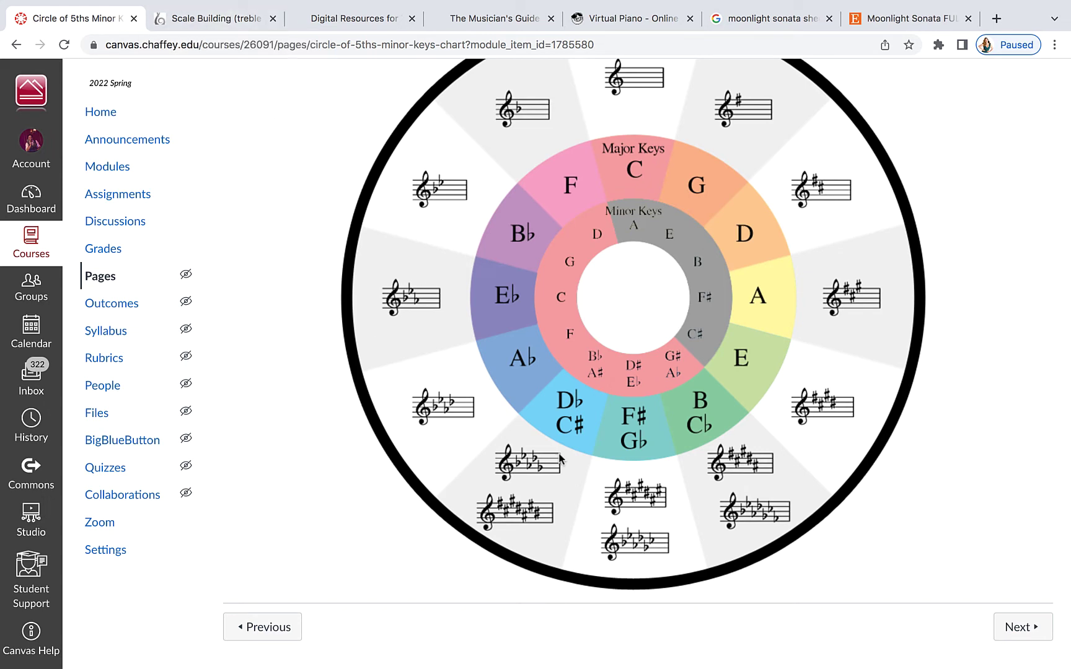
click(215, 24)
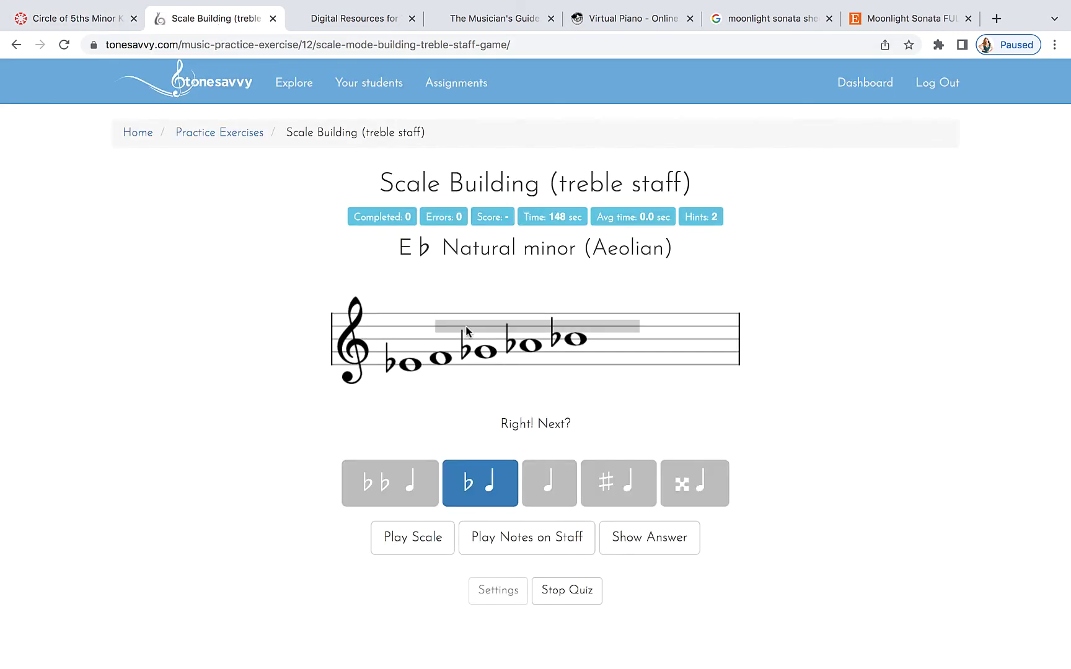
click(606, 333)
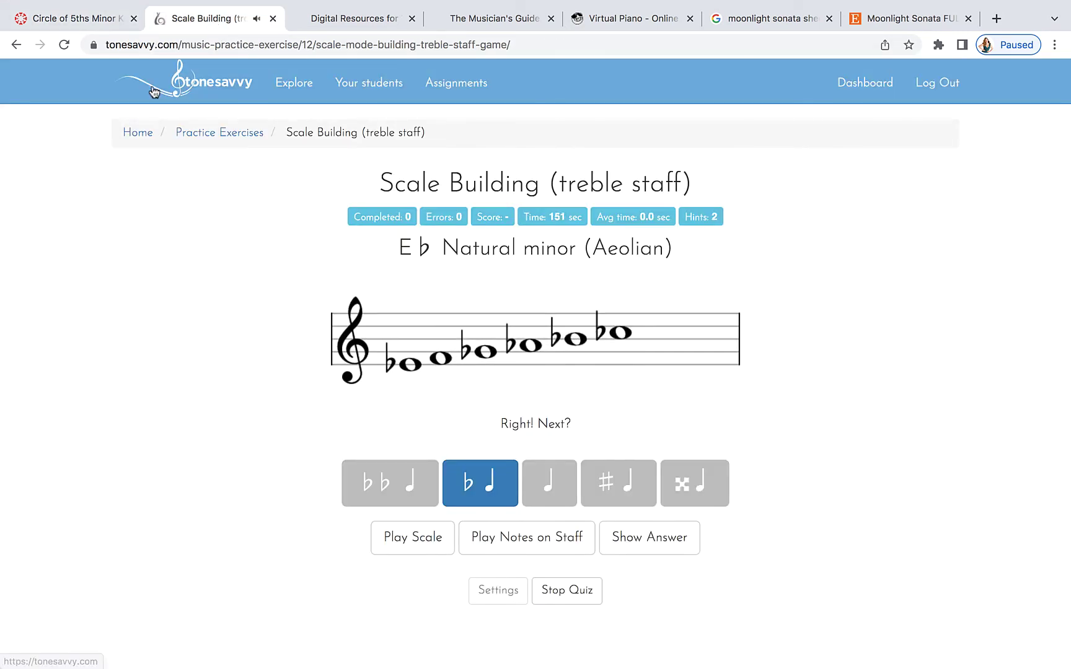
click(80, 23)
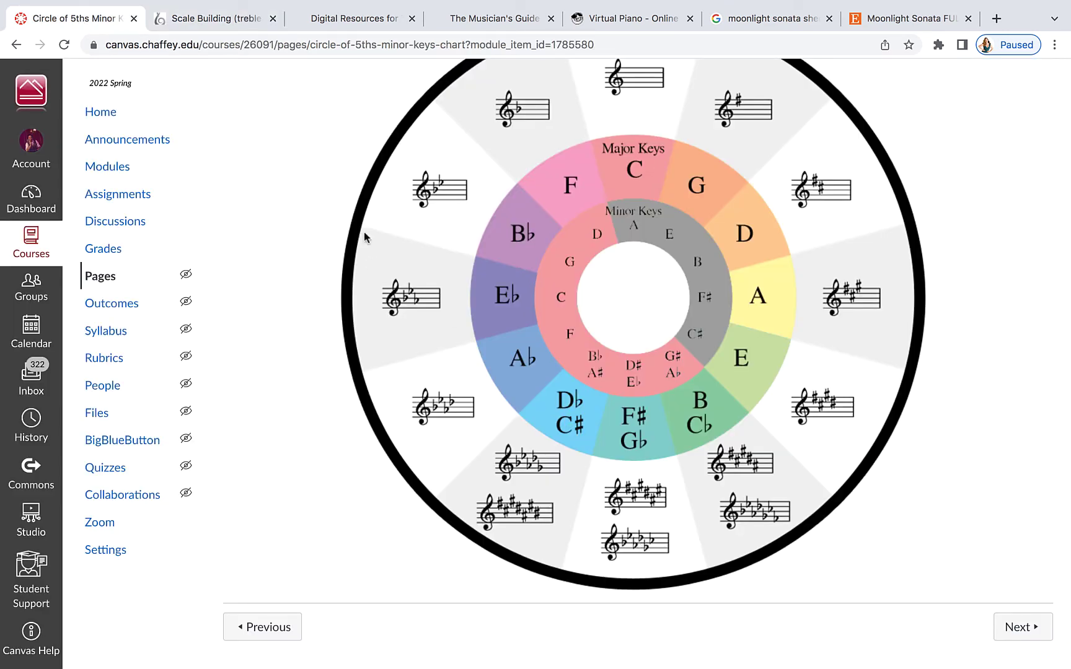
click(223, 19)
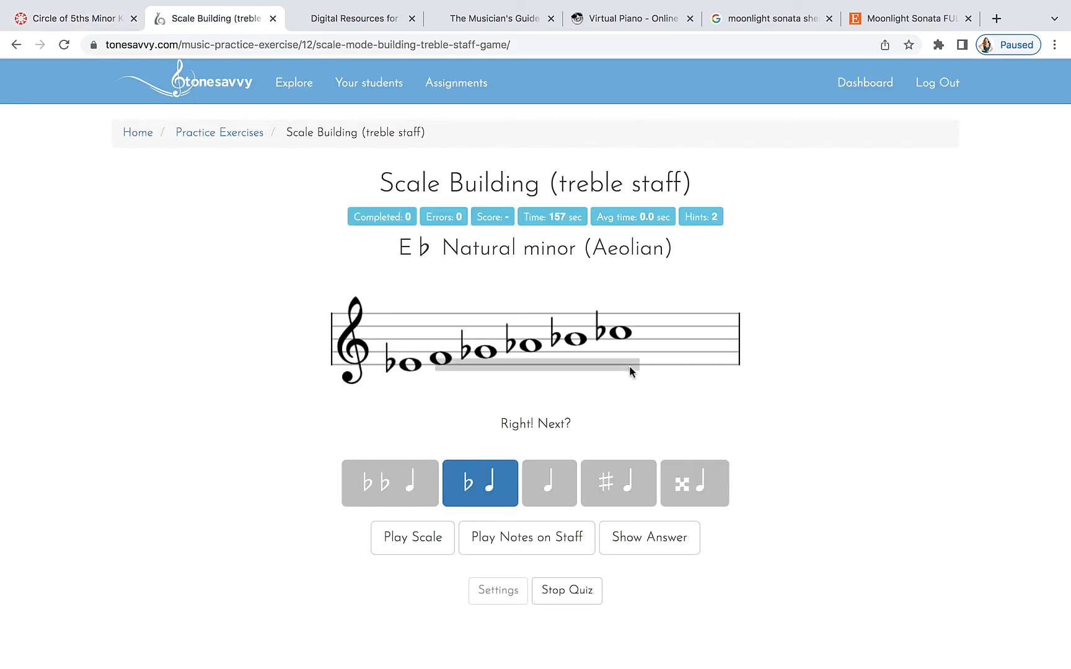
click(648, 329)
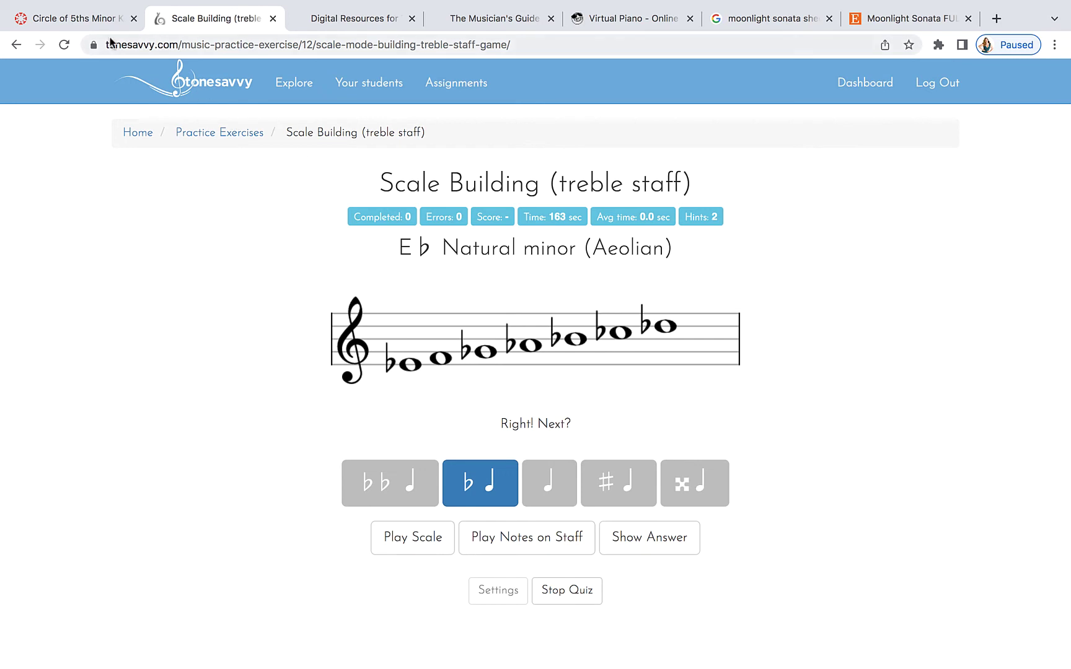
Review the E flat minor key signature in Canvas, play the notes on the staff and complete the scale with the upper E flat.
click(99, 18)
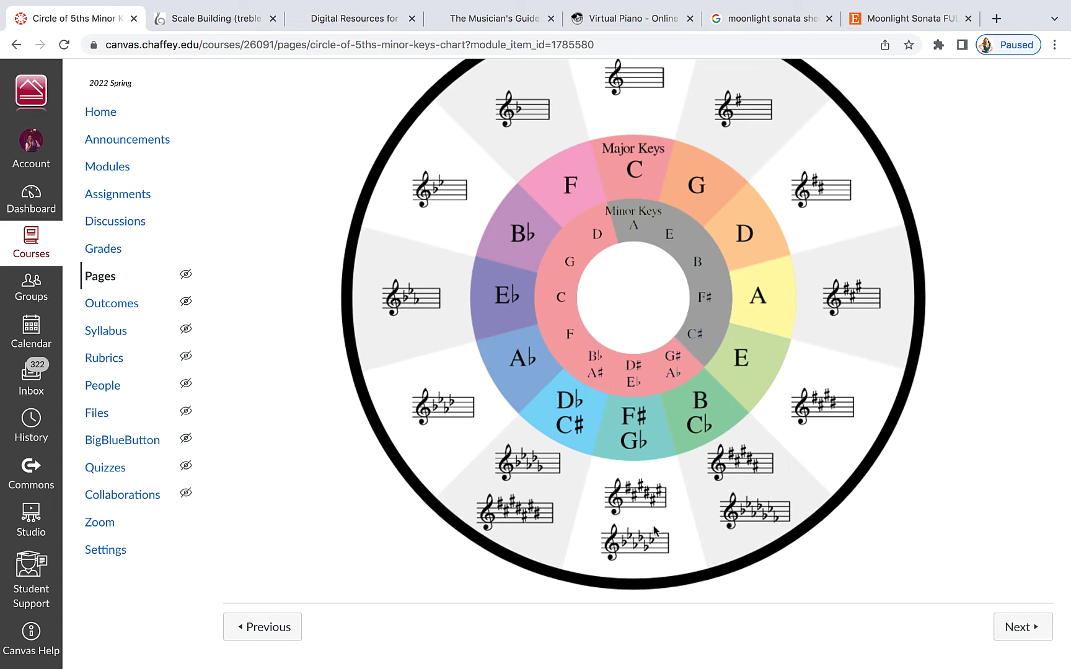
click(212, 23)
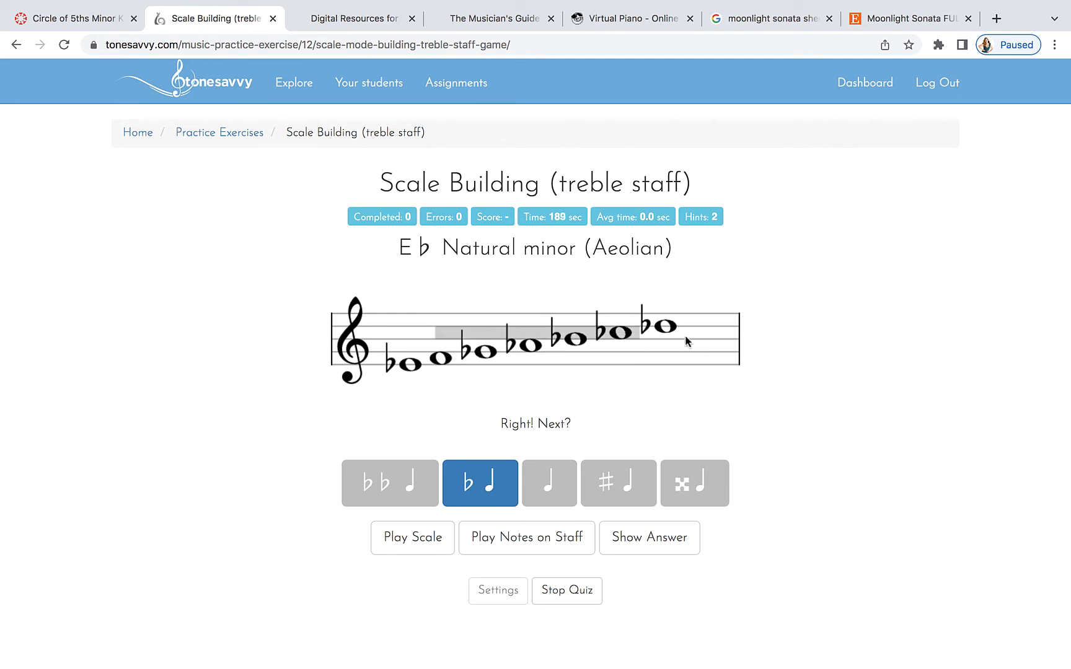
click(542, 544)
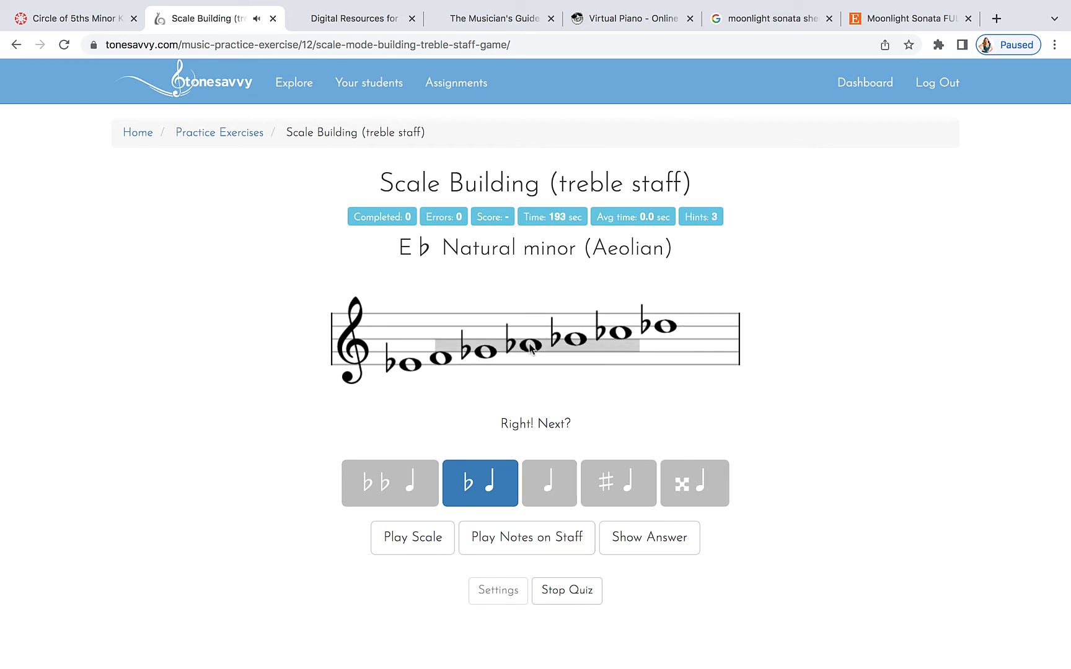
click(698, 319)
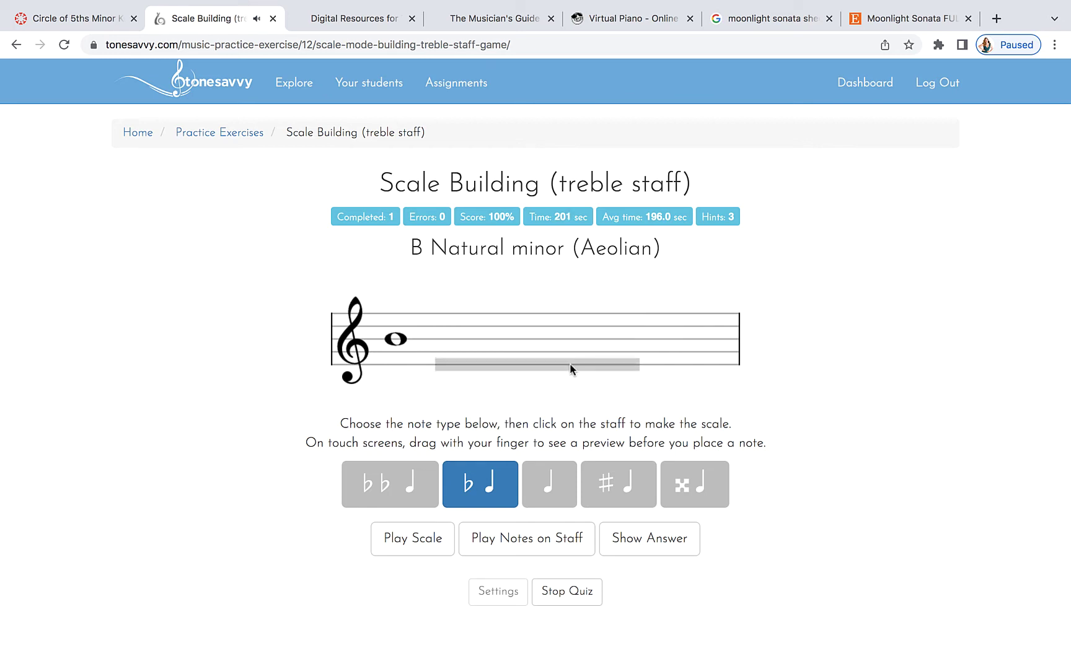
Reveal and play the B natural minor answer, comparing it with the Canvas chart, and go ahead to the next scale.
click(666, 547)
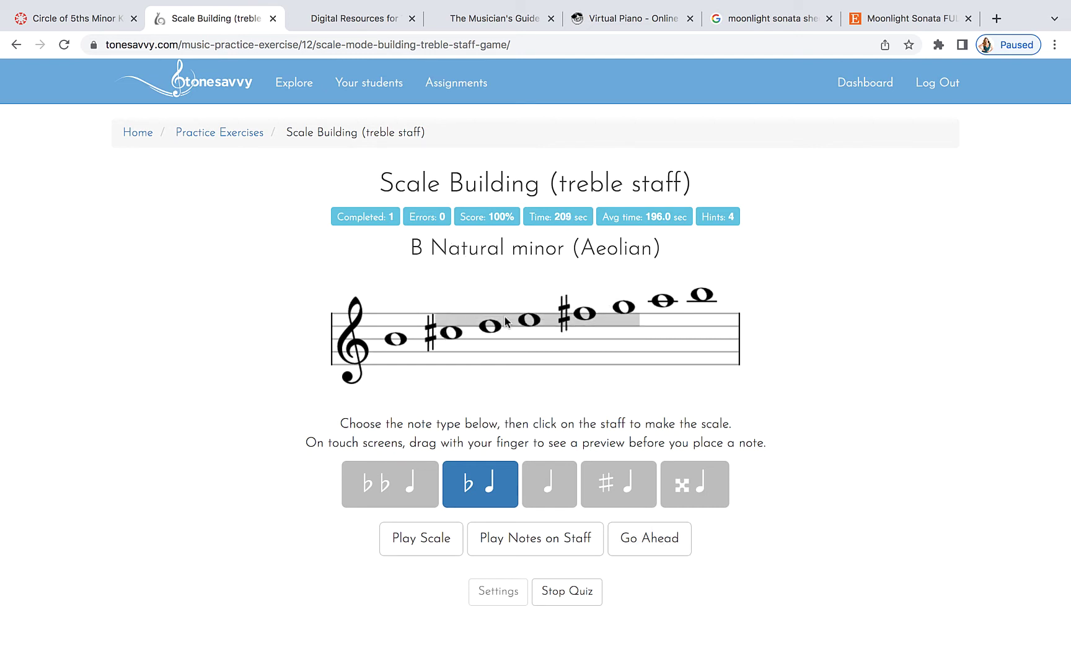
click(96, 22)
scroll(675, 189, up, 3)
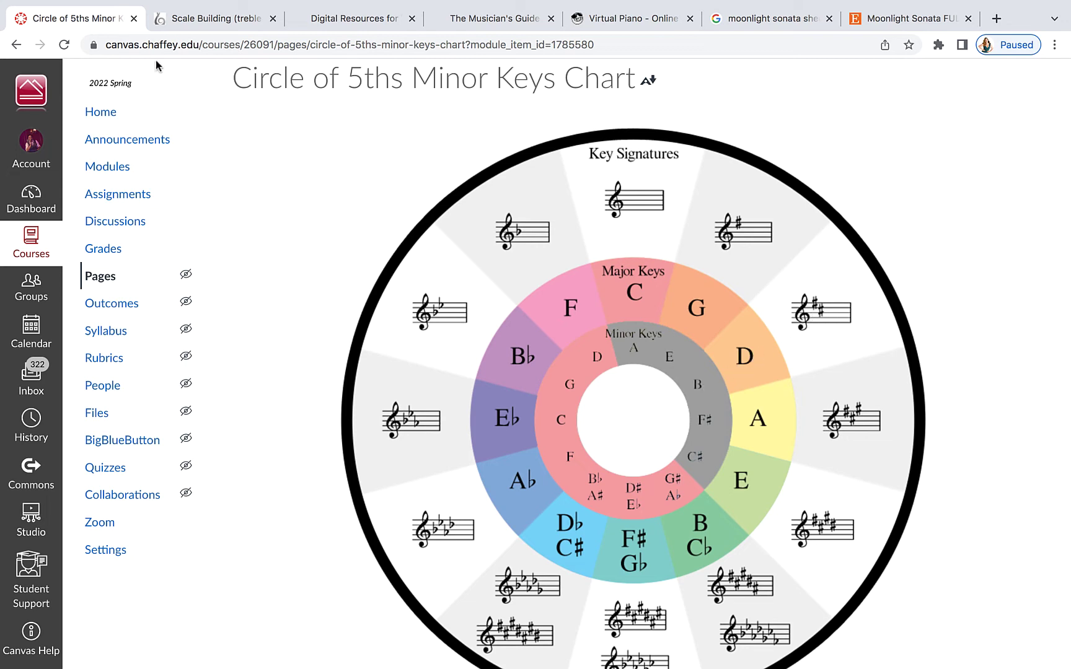
click(226, 23)
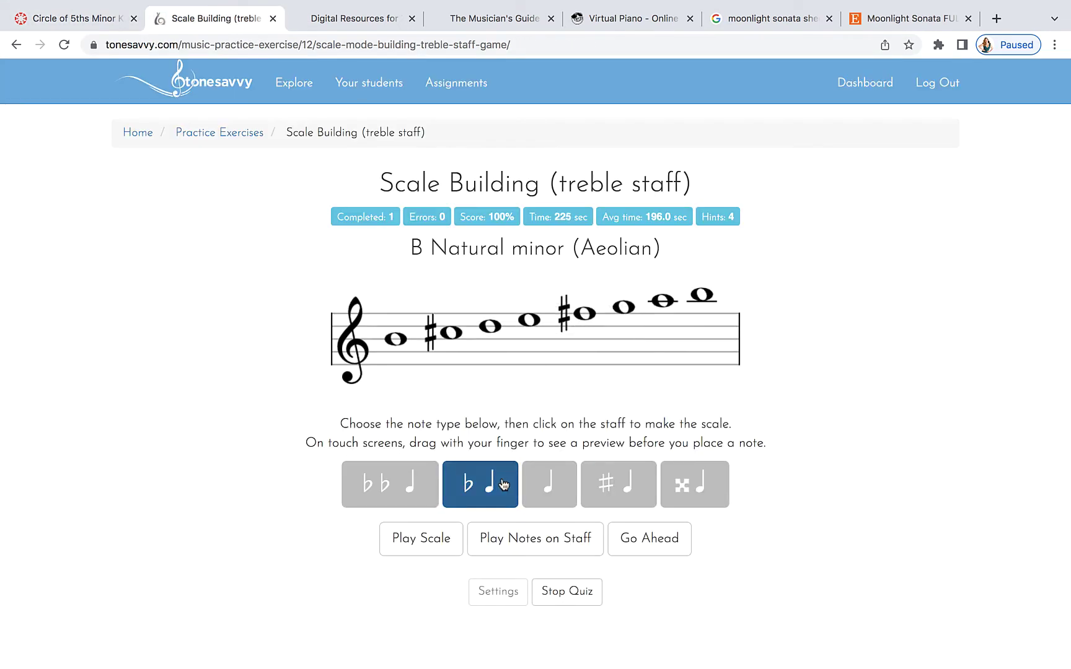
click(513, 539)
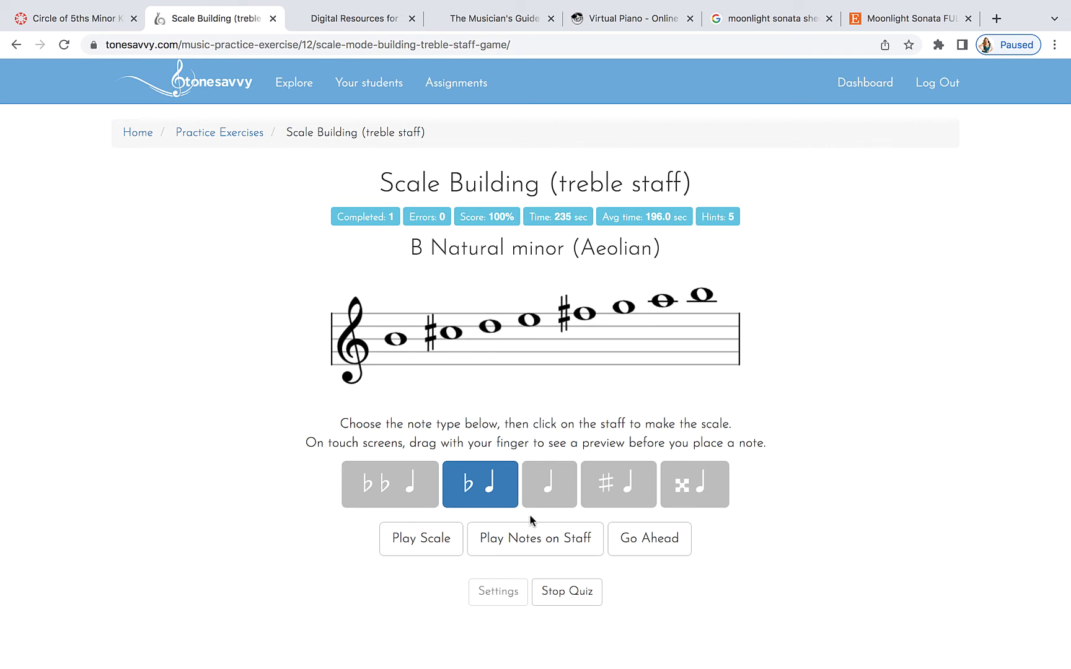
click(650, 541)
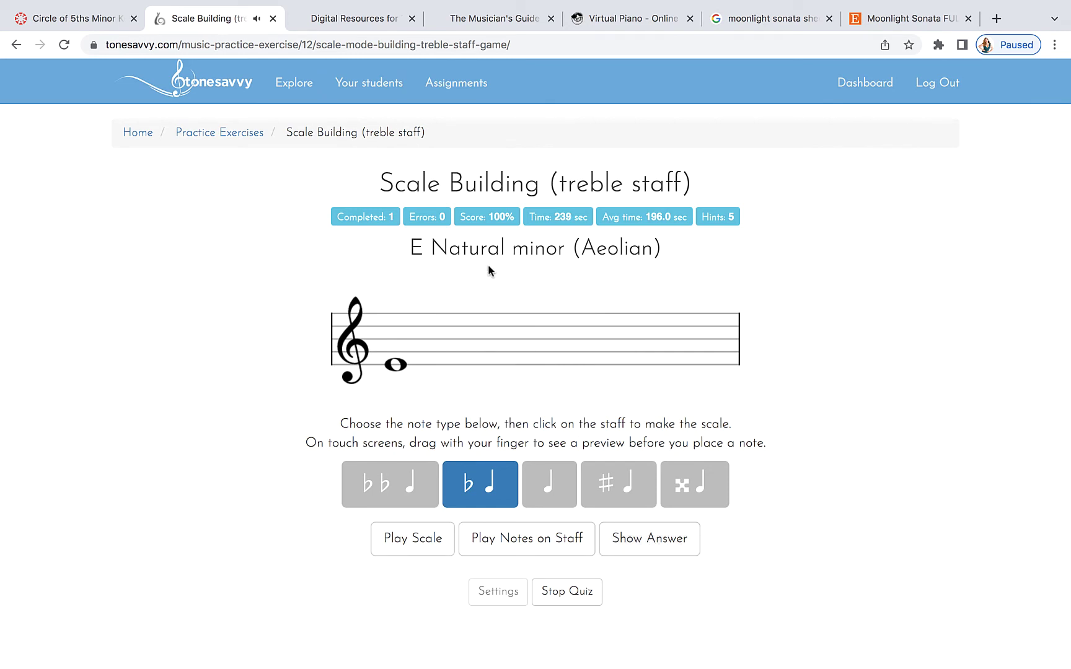
Look up the E minor key signature on the Canvas chart and add F sharp to the E natural minor scale.
click(75, 19)
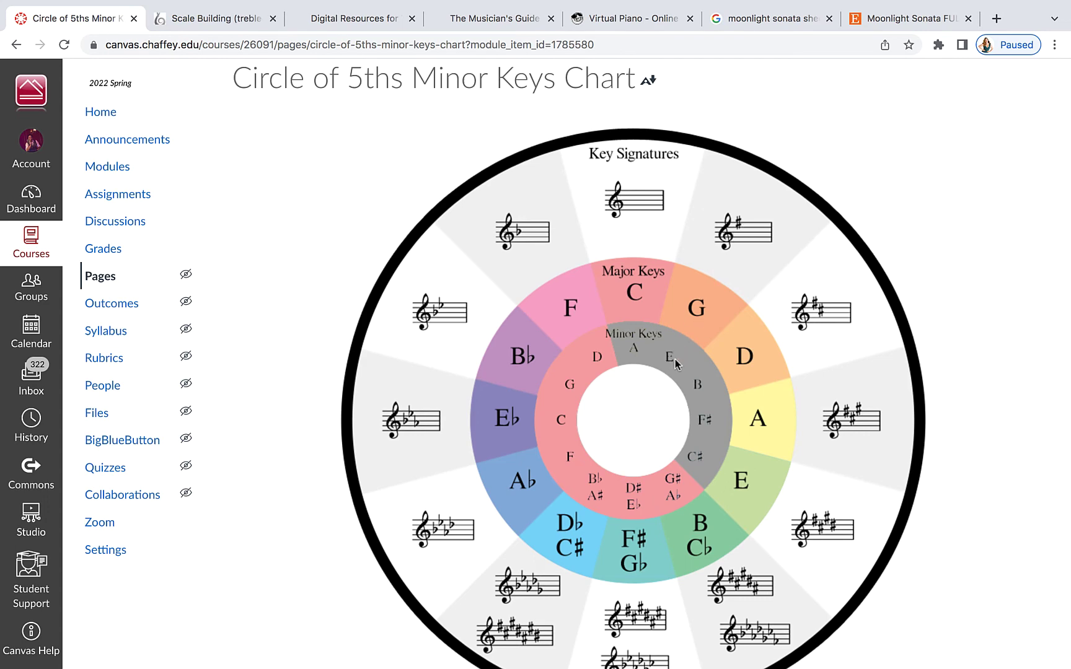
click(195, 20)
click(609, 490)
click(426, 361)
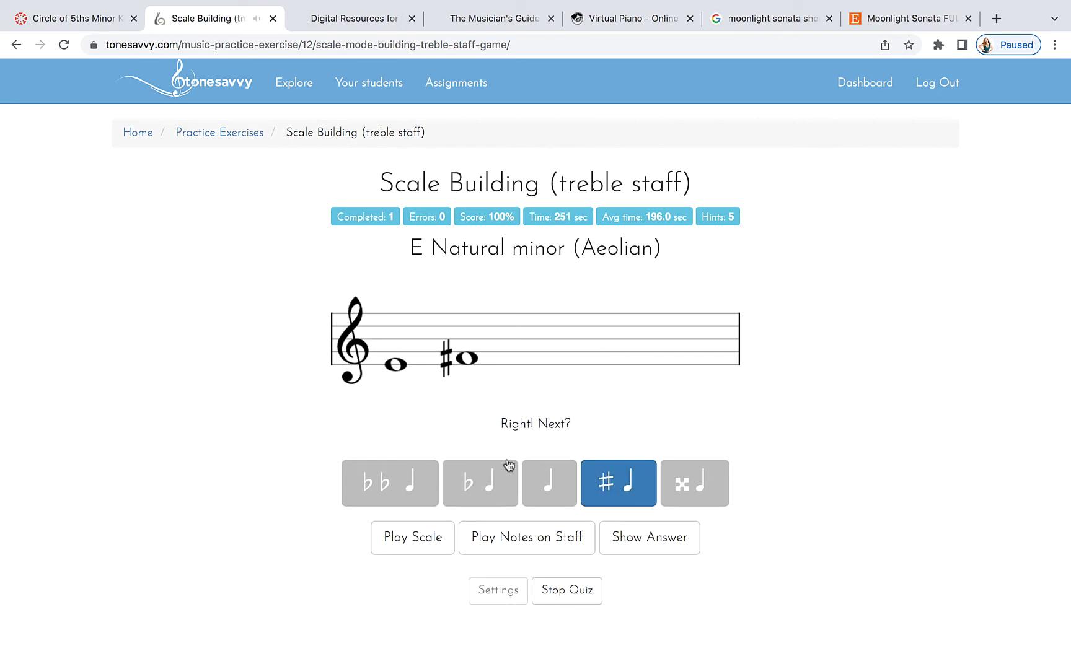
Complete the E natural minor scale with natural G, A, B, C, D and E, playing the scale before the final note.
click(548, 485)
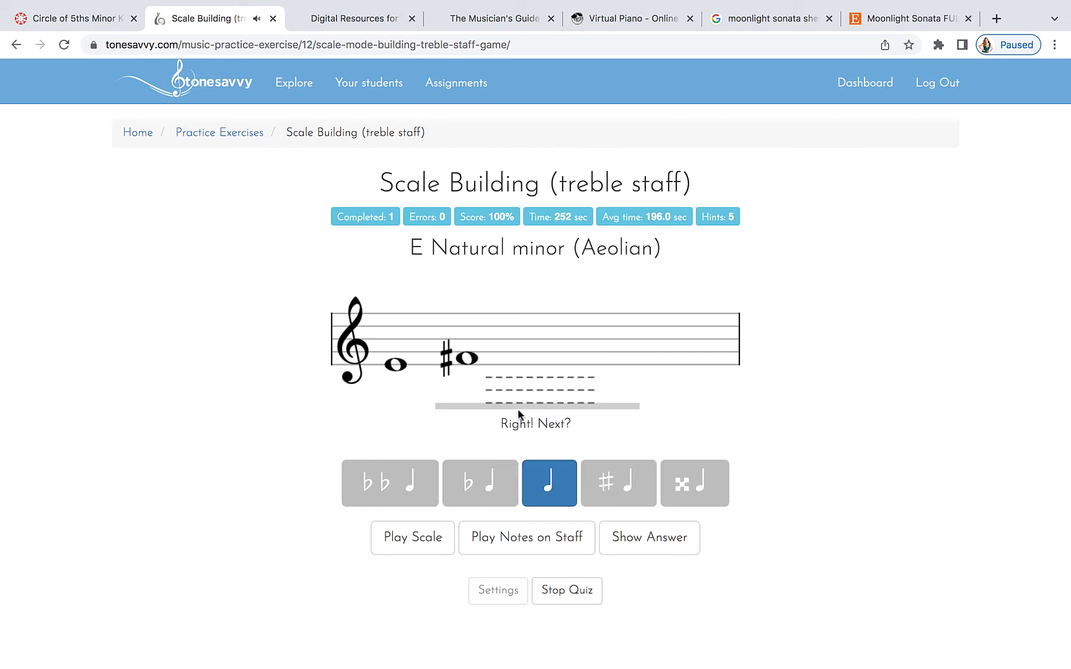
click(505, 358)
click(528, 347)
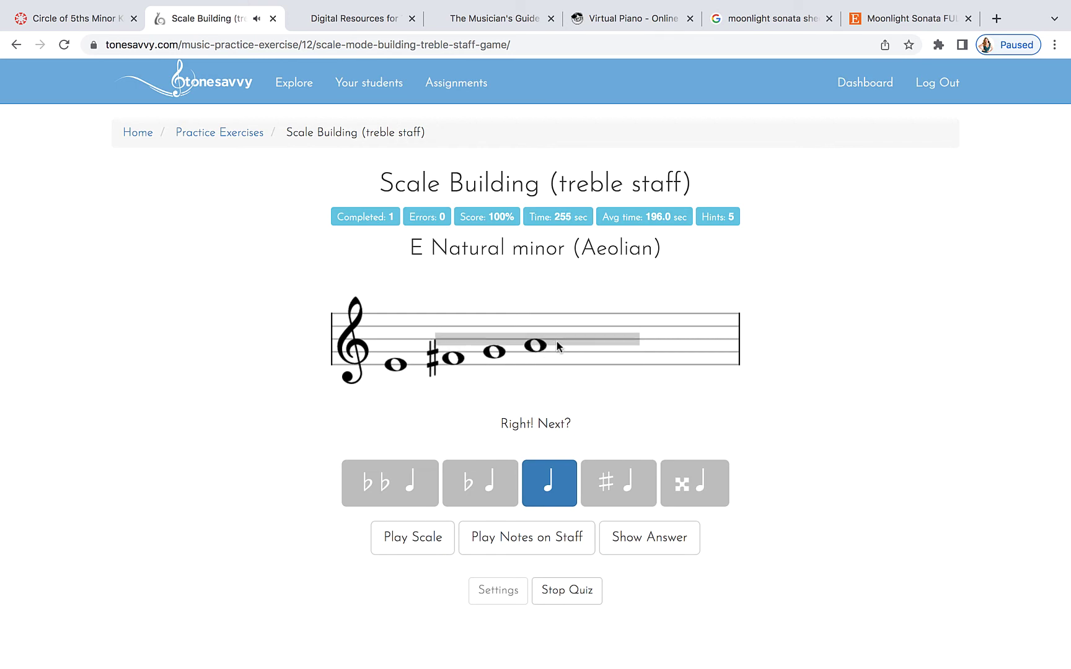
click(556, 340)
click(605, 335)
click(654, 326)
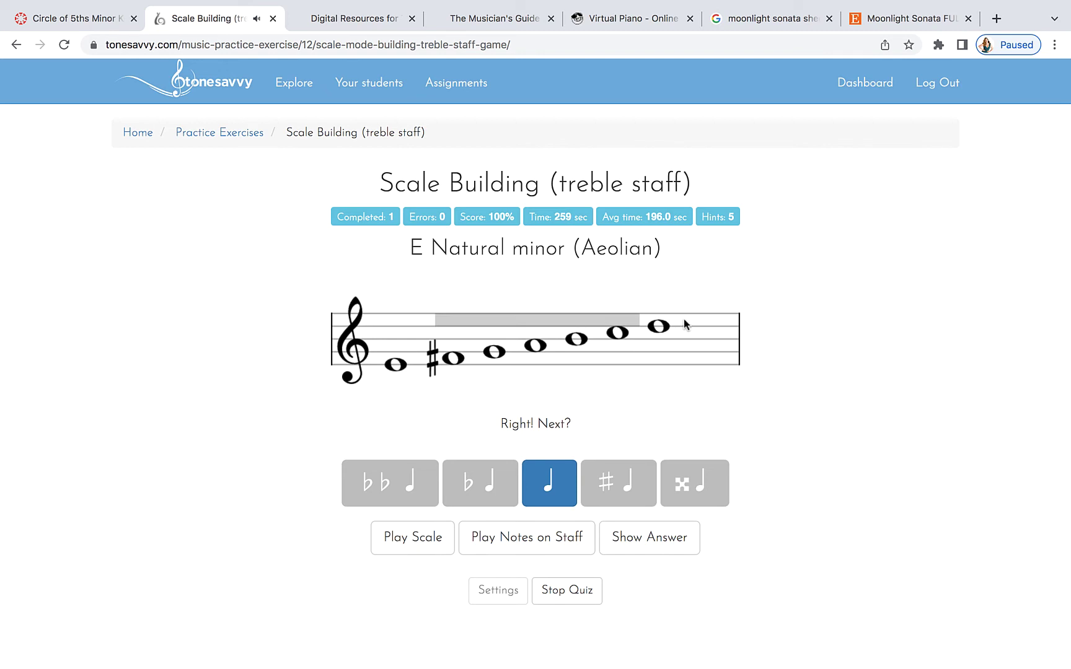
click(428, 546)
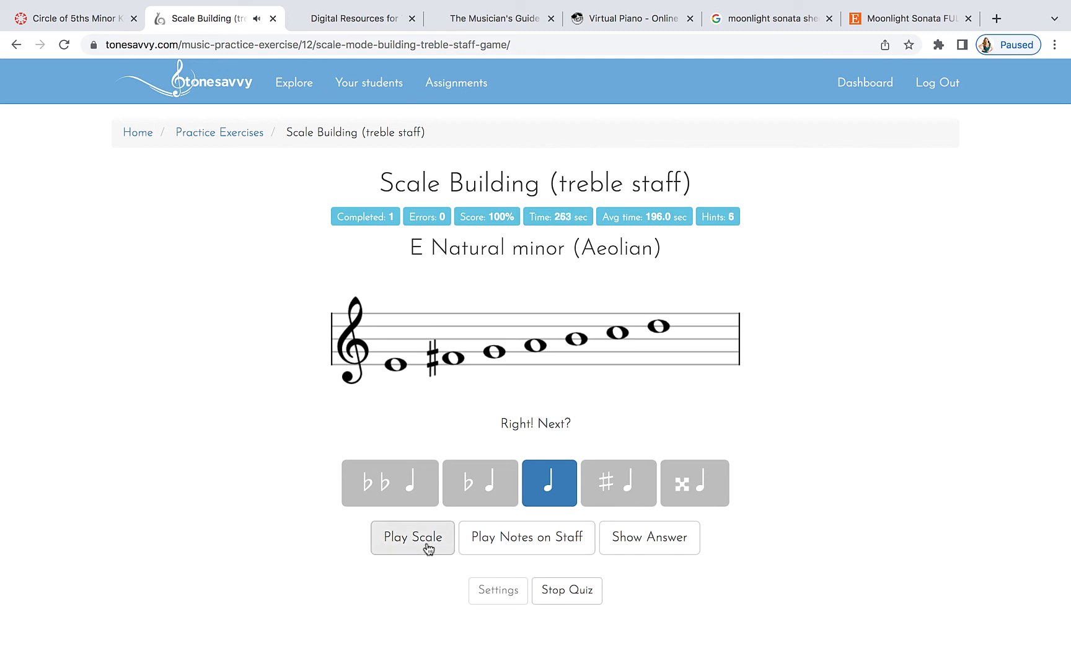
click(692, 320)
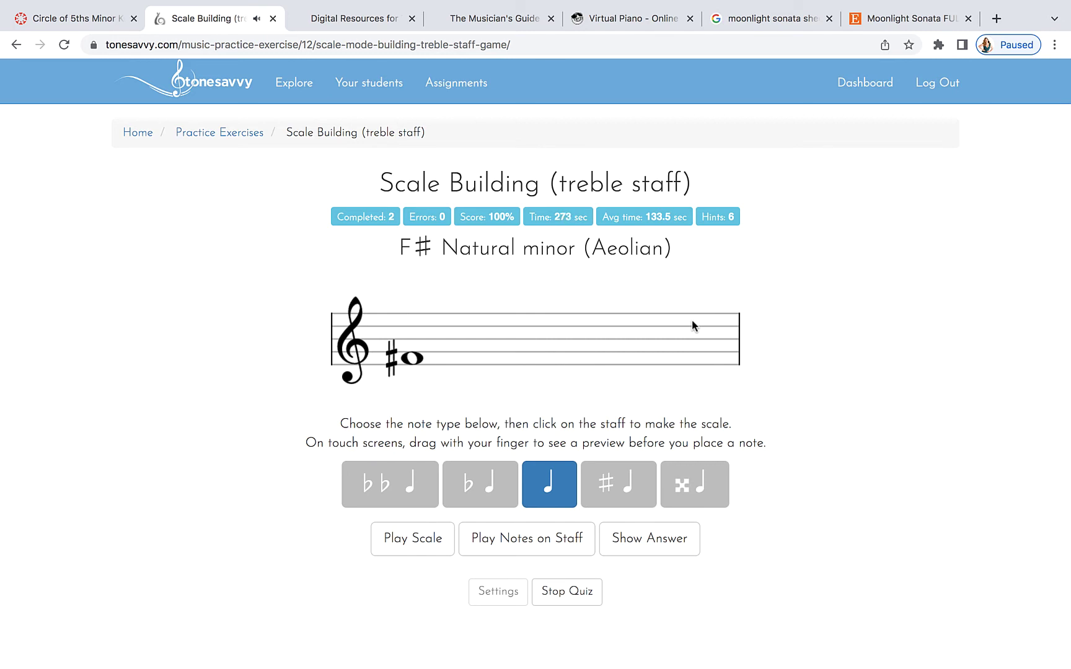
Switch to Canvas and open the course's Modules page.
click(64, 22)
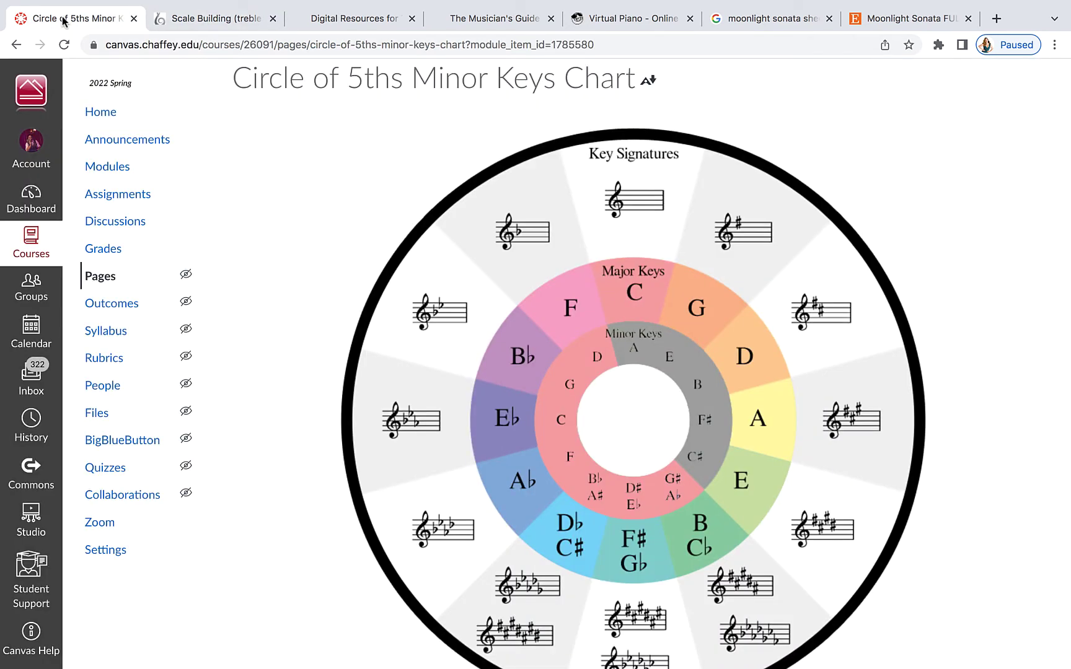
click(112, 168)
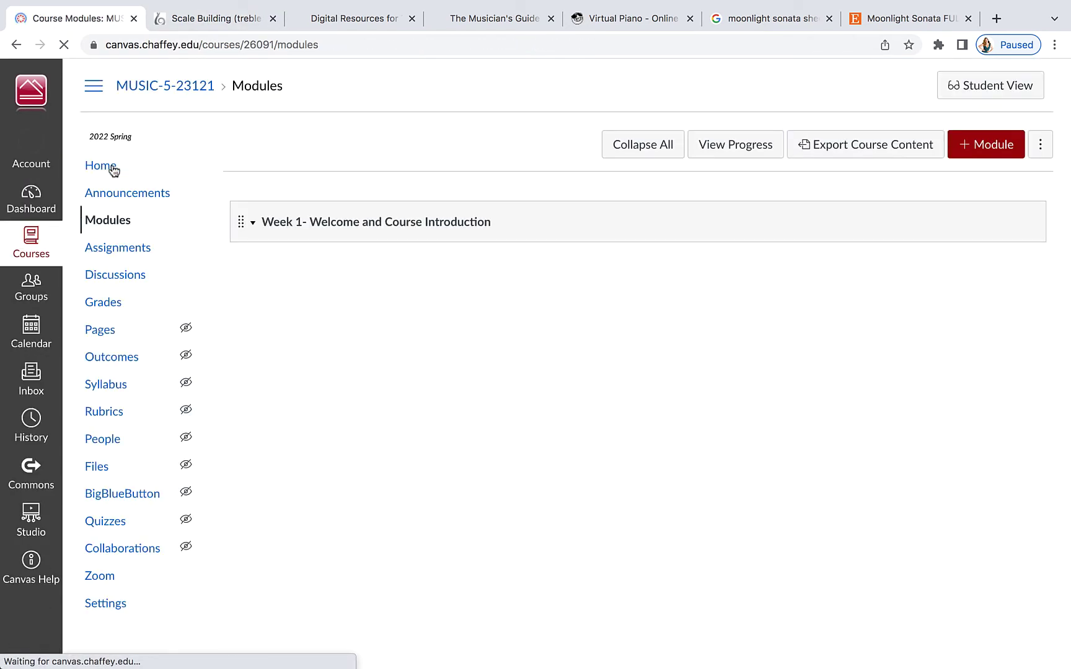
Open the Natural Minor Scales Chart page from the Week 14 module.
scroll(667, 426, down, 15)
scroll(668, 427, down, 15)
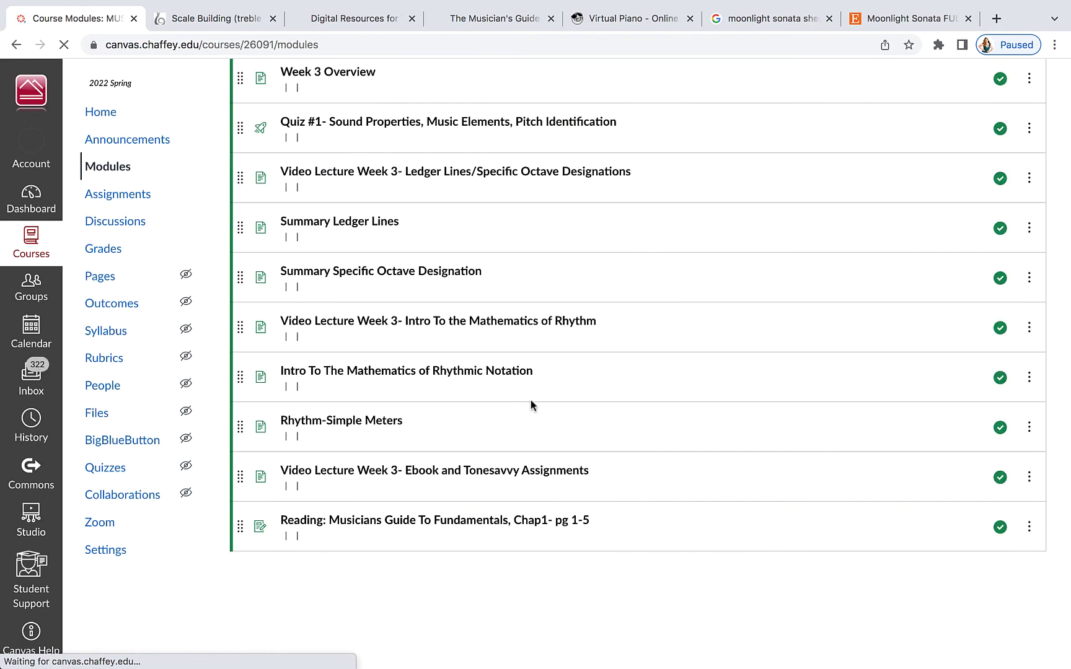
scroll(595, 417, down, 15)
scroll(594, 422, down, 15)
scroll(607, 462, down, 15)
scroll(606, 439, down, 20)
scroll(606, 434, down, 15)
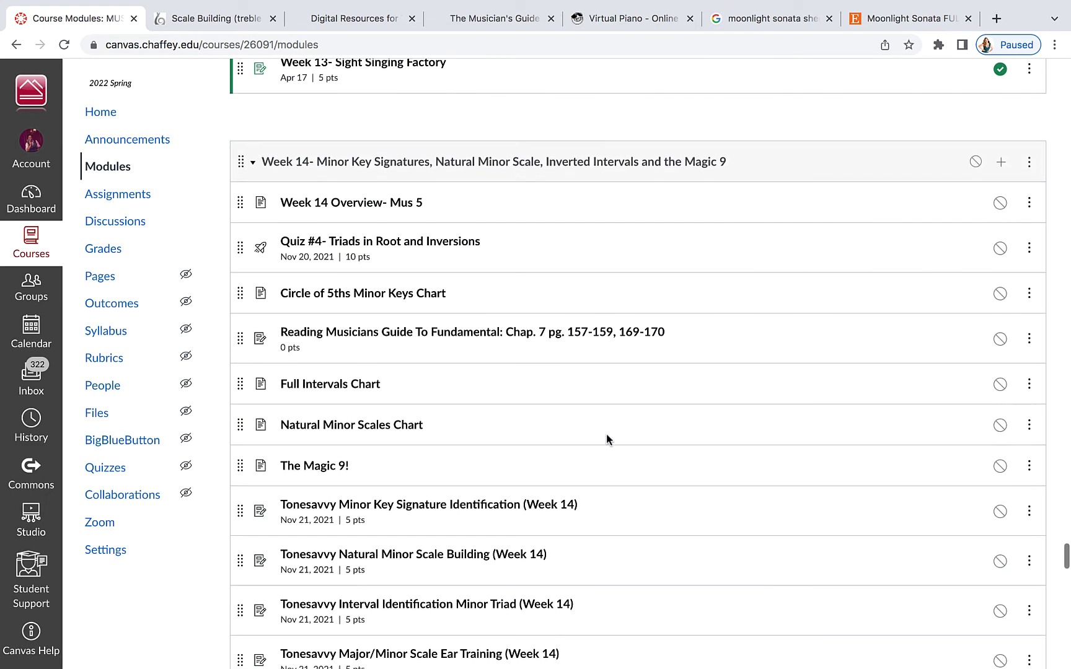
scroll(618, 373, down, 3)
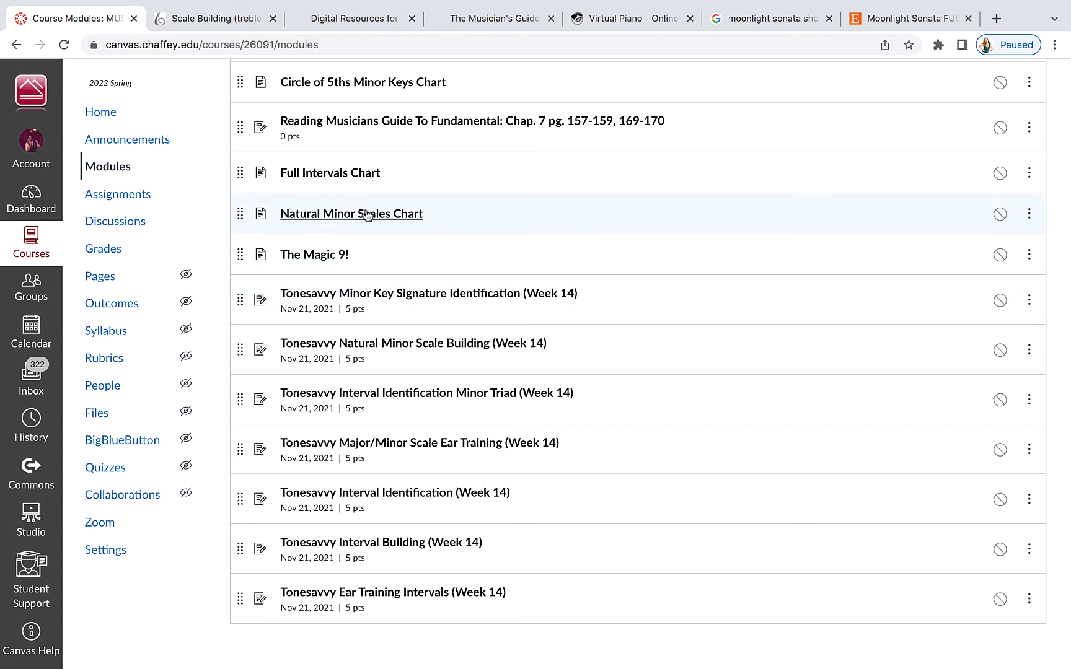
click(336, 216)
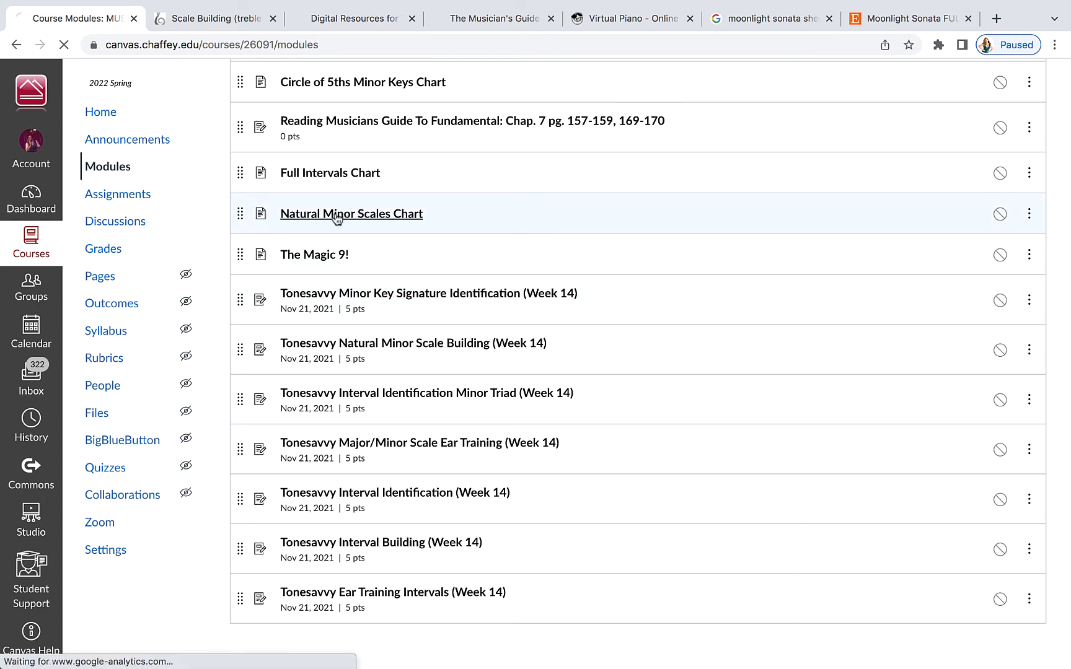
Review the relative-minor explanation and the A, G and F minor scale examples on the chart page.
scroll(778, 332, down, 3)
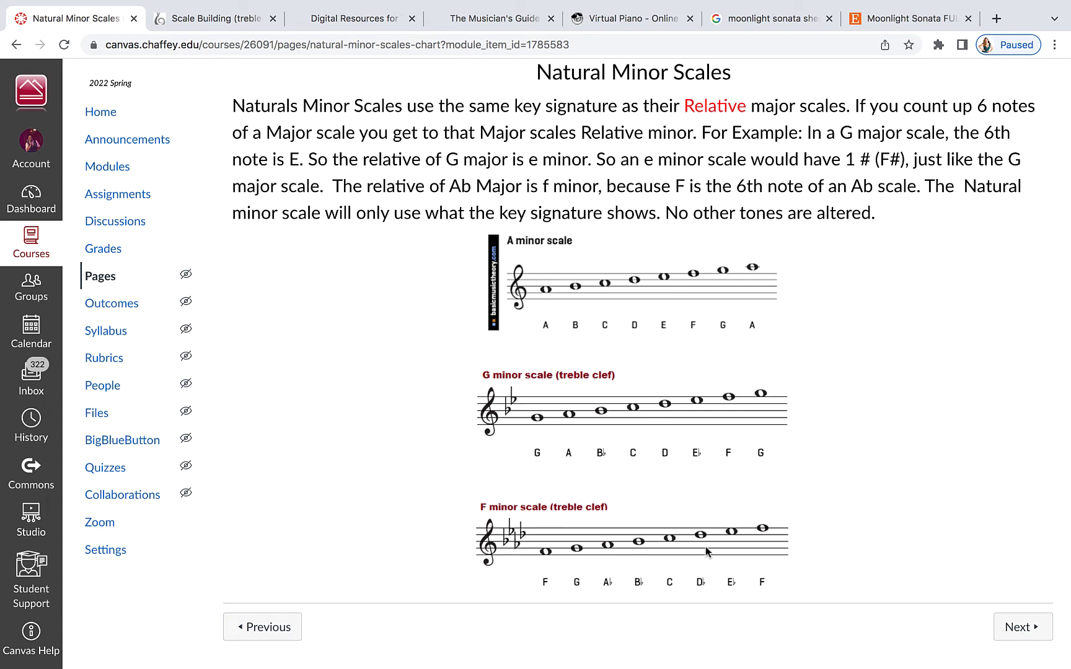
scroll(606, 445, up, 2)
scroll(606, 444, down, 2)
scroll(460, 245, up, 1)
scroll(404, 229, up, 2)
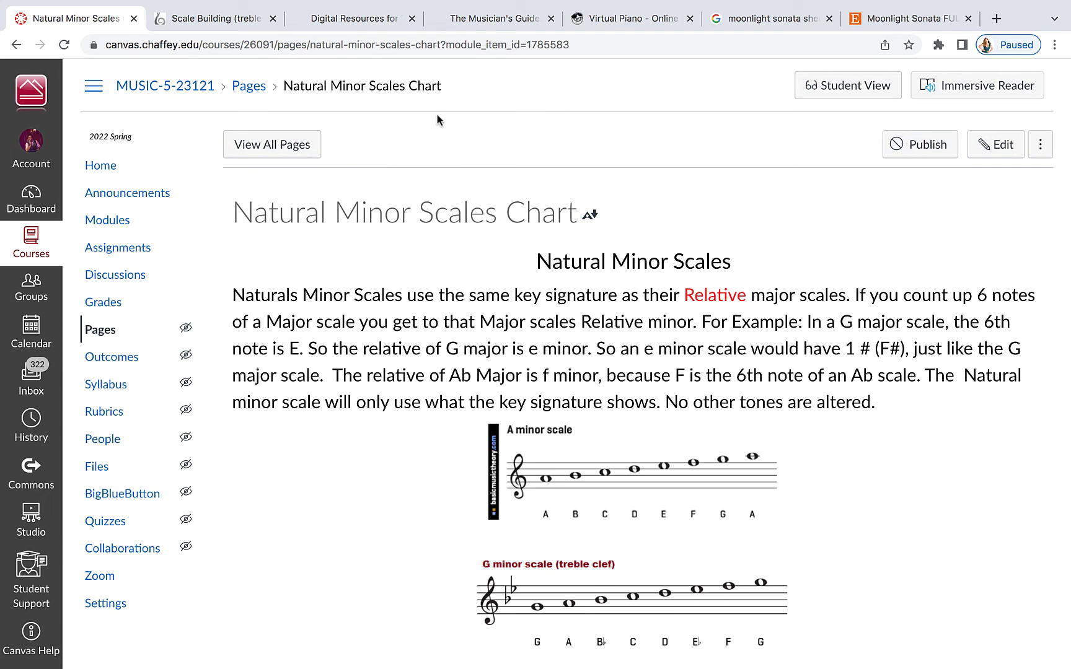
Switch to the Online Pianist virtual piano and play the C minor triad up and down from middle C with C, E flat and G.
click(604, 25)
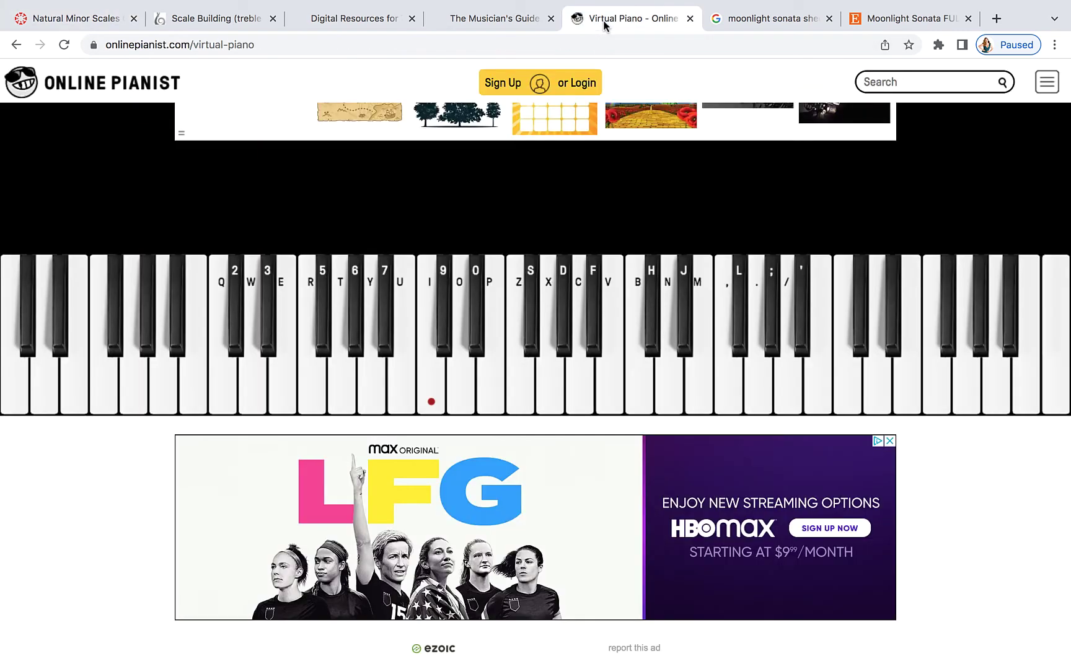
click(429, 393)
click(477, 335)
click(557, 402)
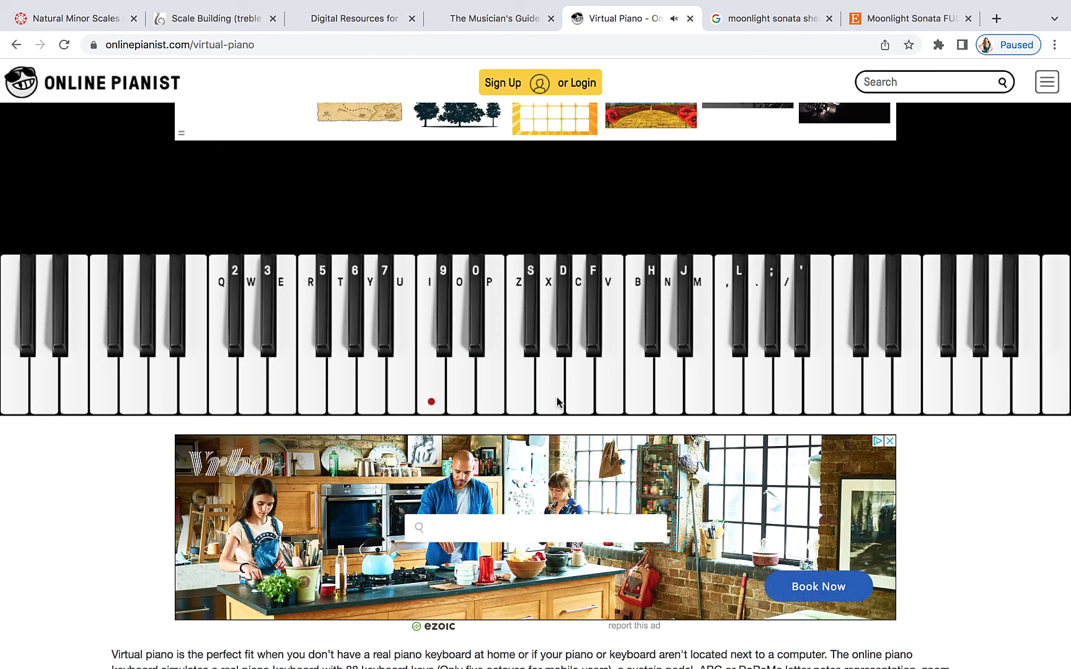
click(479, 332)
click(432, 376)
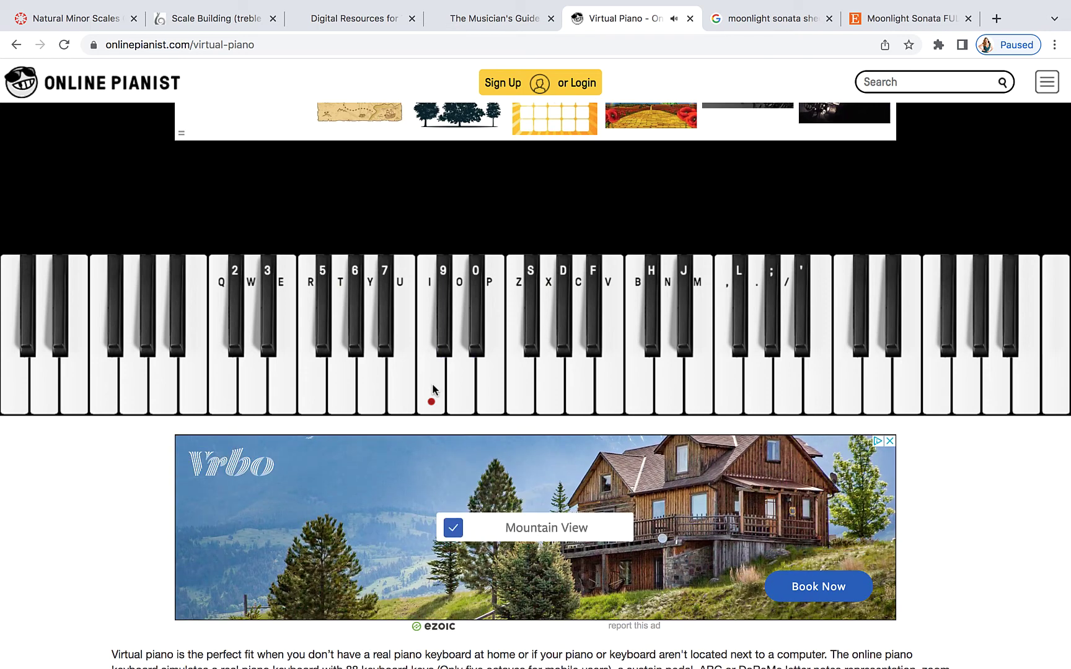
click(546, 406)
click(462, 356)
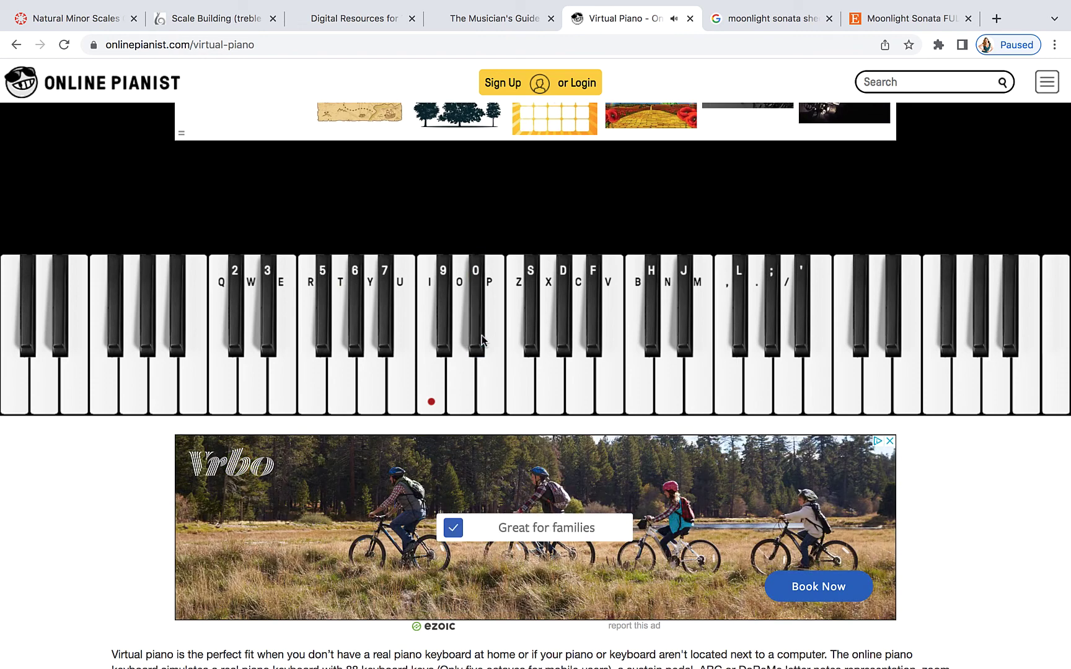
click(432, 393)
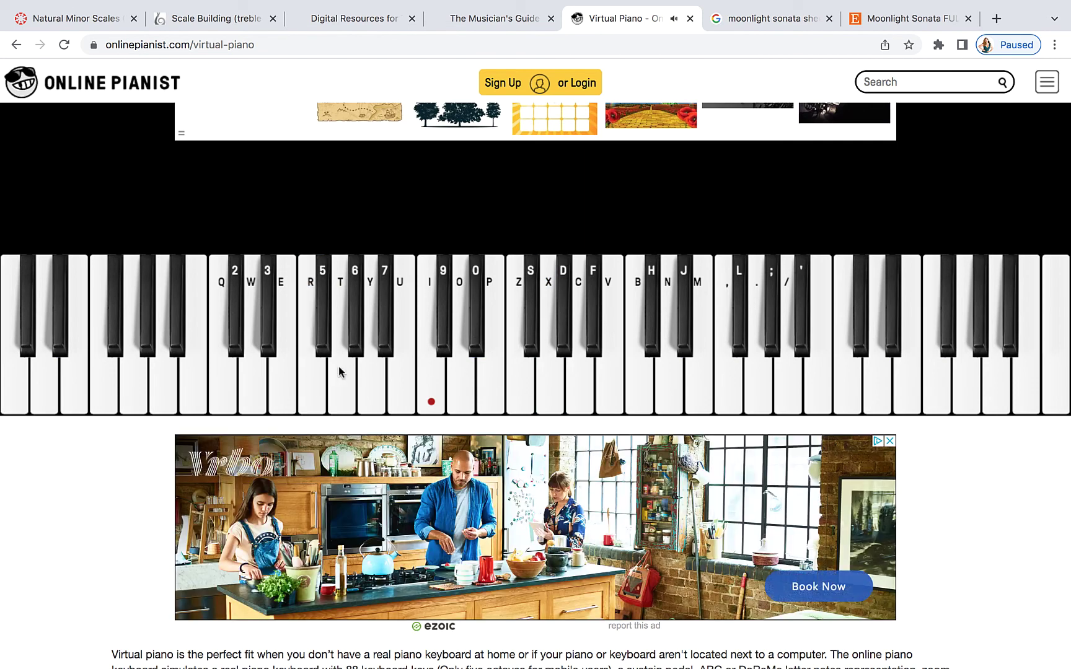
Play the F minor triad just below middle C, using A flat and C and coming back down to F.
click(353, 350)
click(426, 380)
click(354, 339)
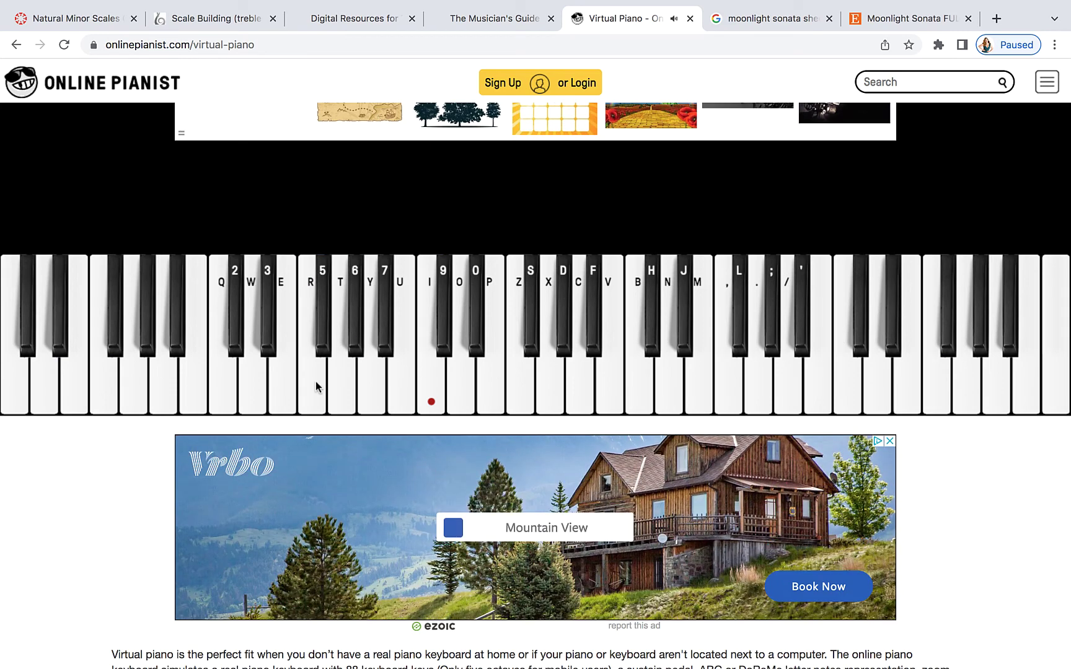
click(320, 383)
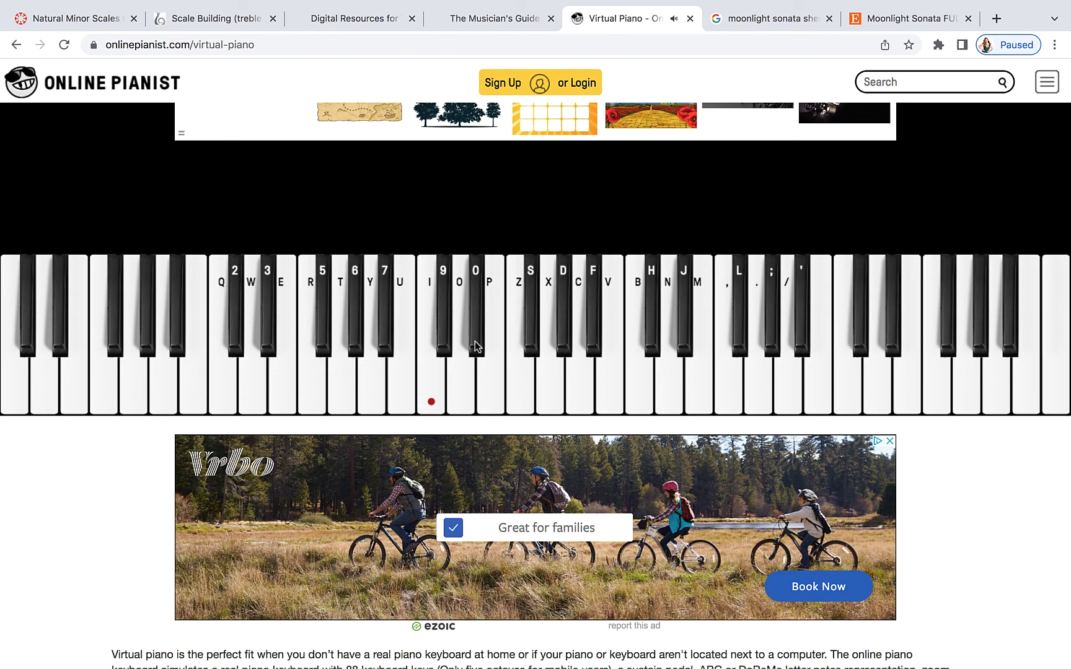
Play the E flat minor triad above middle C with E flat, G flat and B flat, and repeat it.
click(475, 333)
click(531, 335)
click(598, 339)
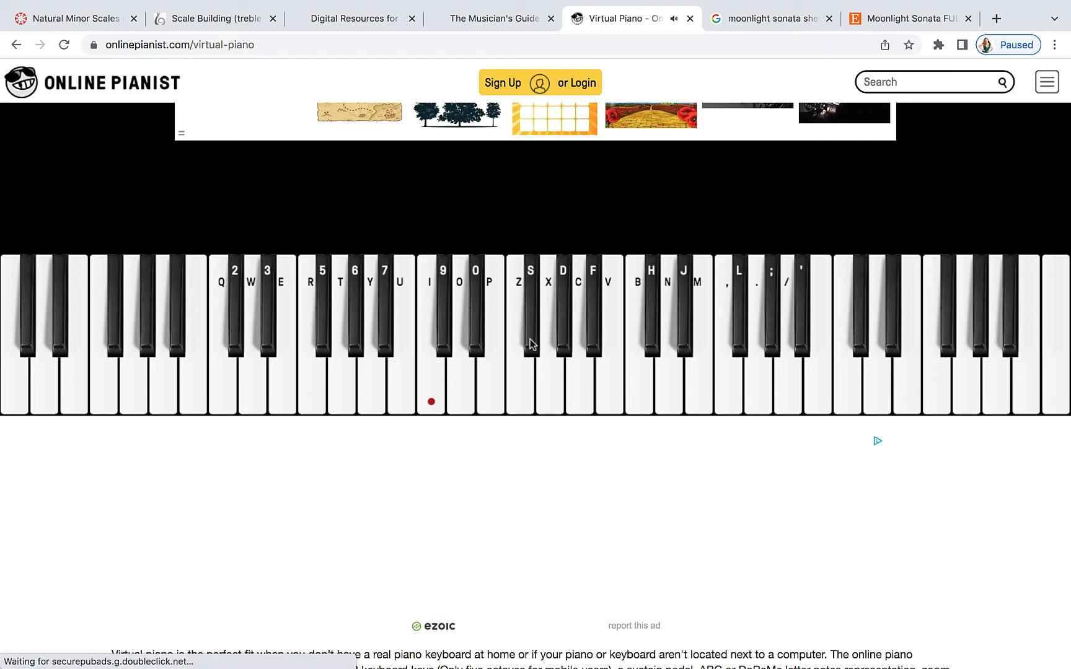
click(480, 310)
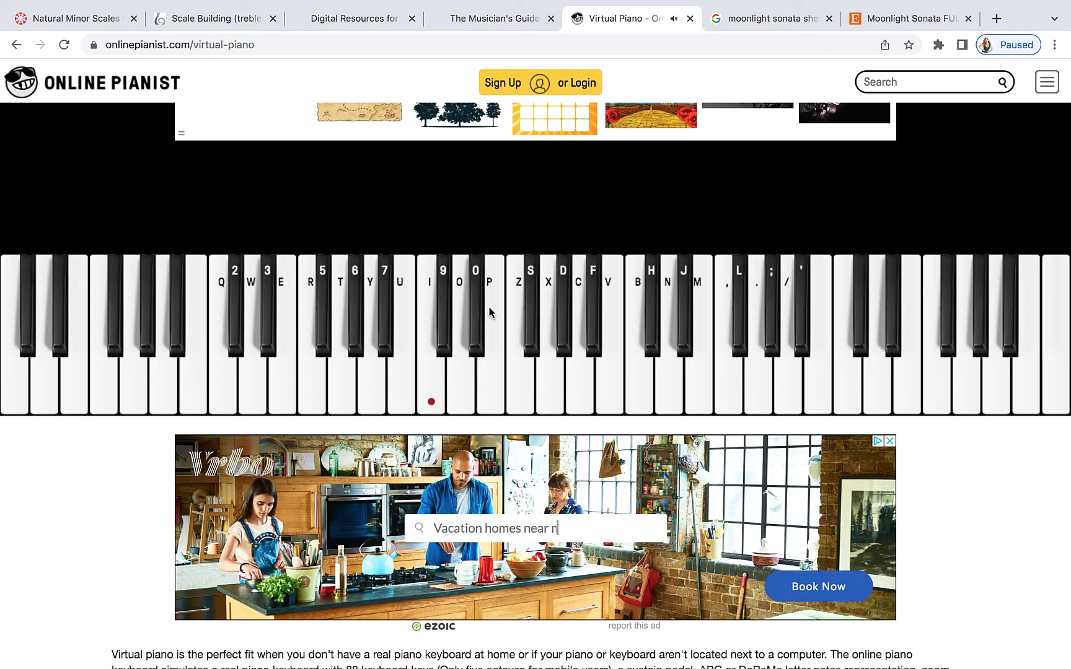
click(531, 324)
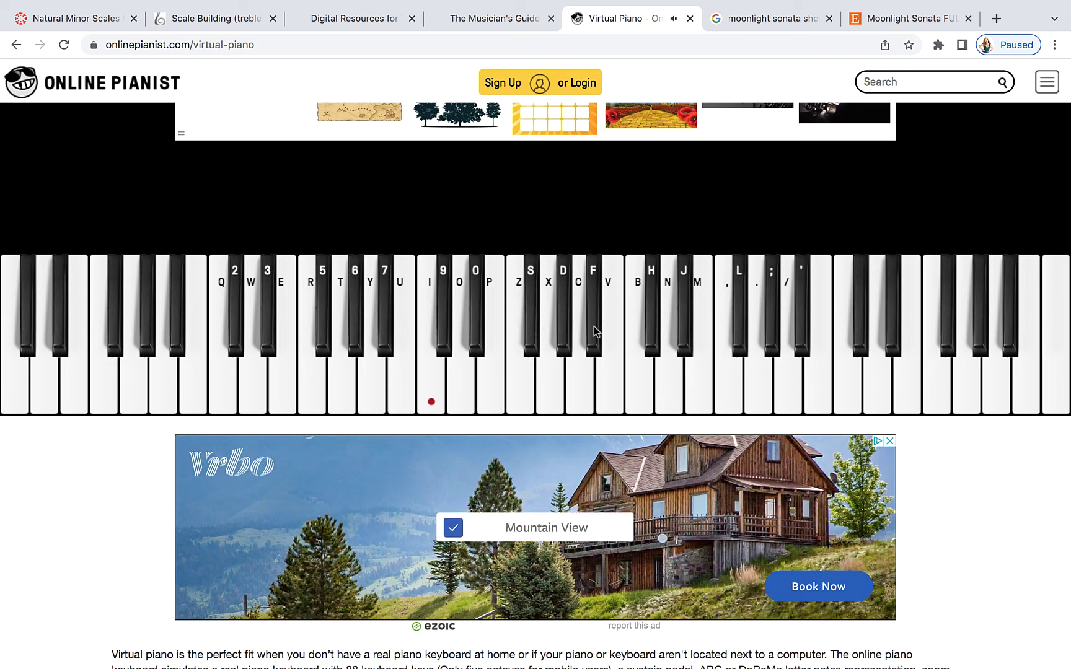
Return to the Canvas course's Modules page and look through the Week 14 Tonesavvy assignments.
click(196, 19)
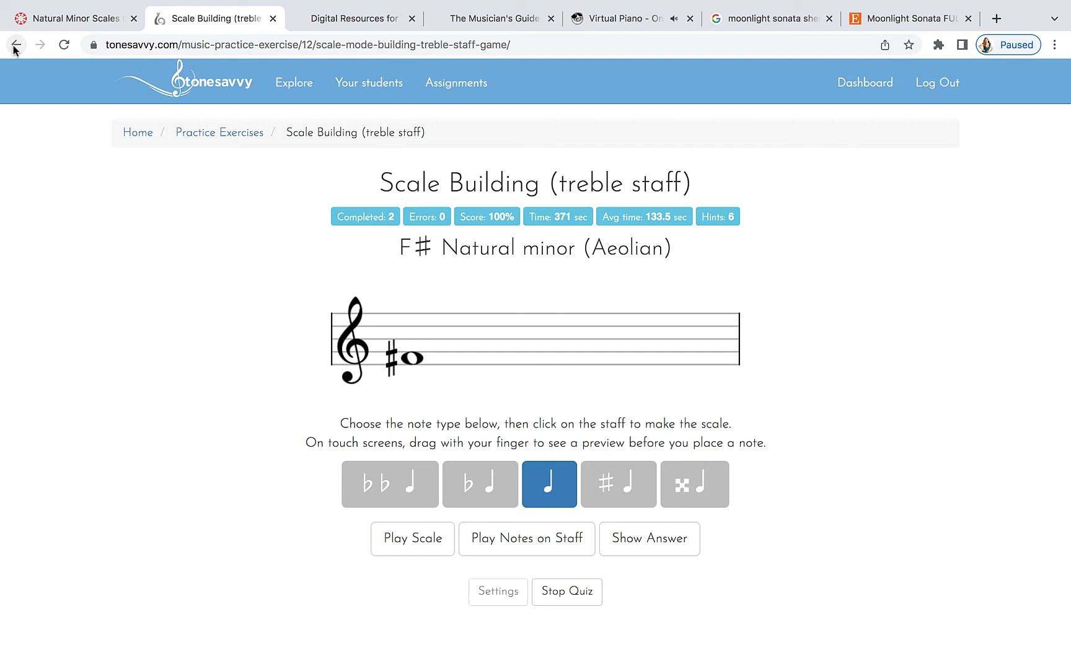
click(62, 19)
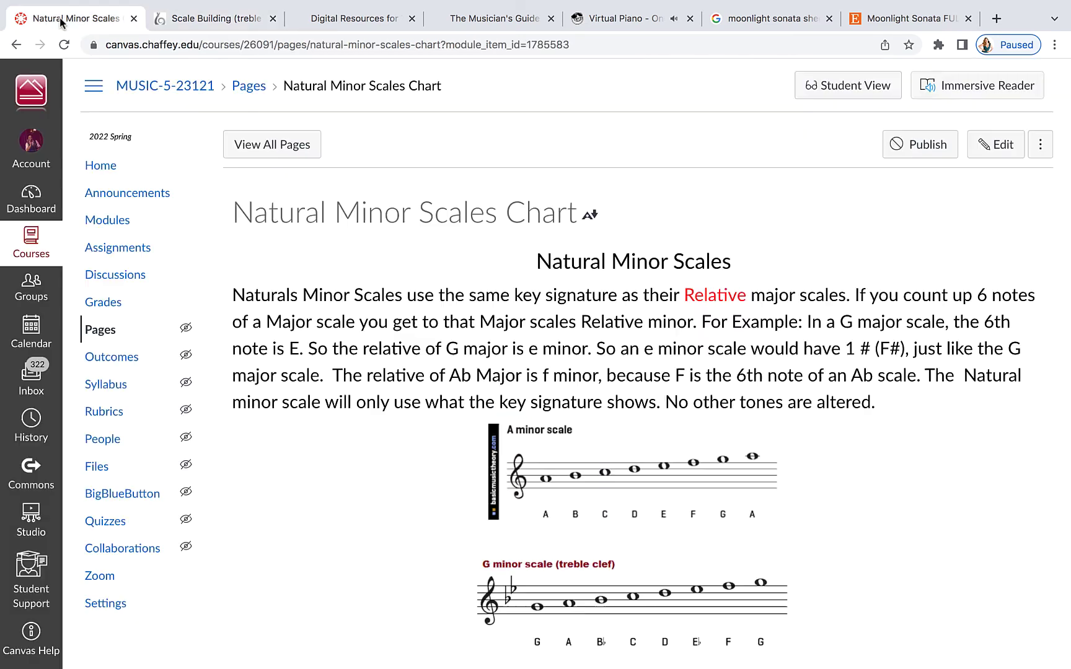
click(130, 221)
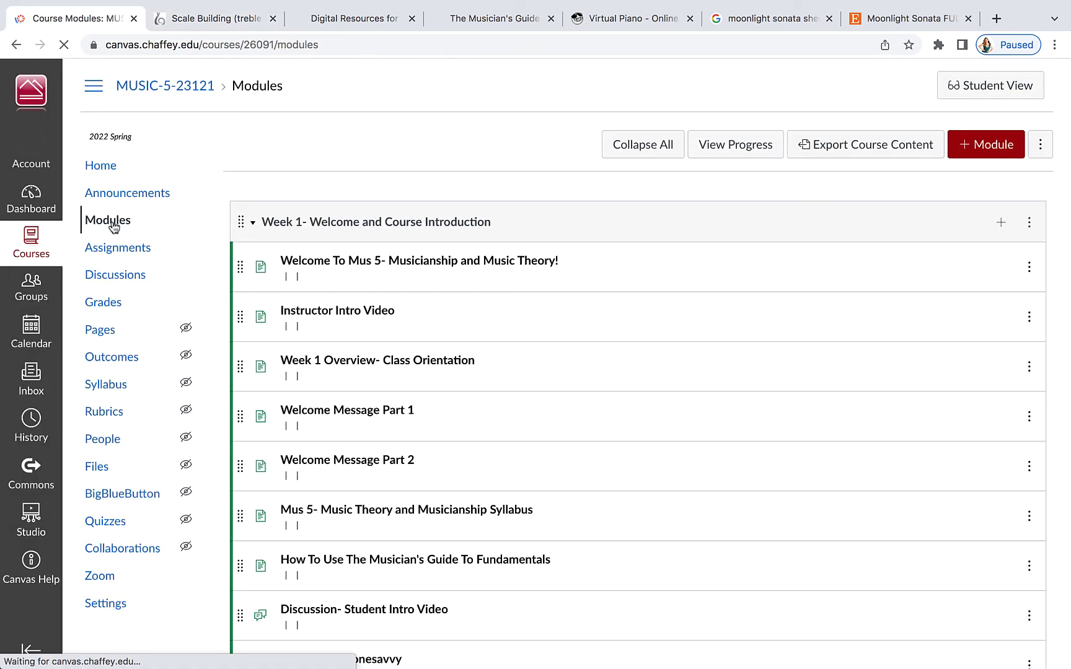
scroll(628, 444, down, 20)
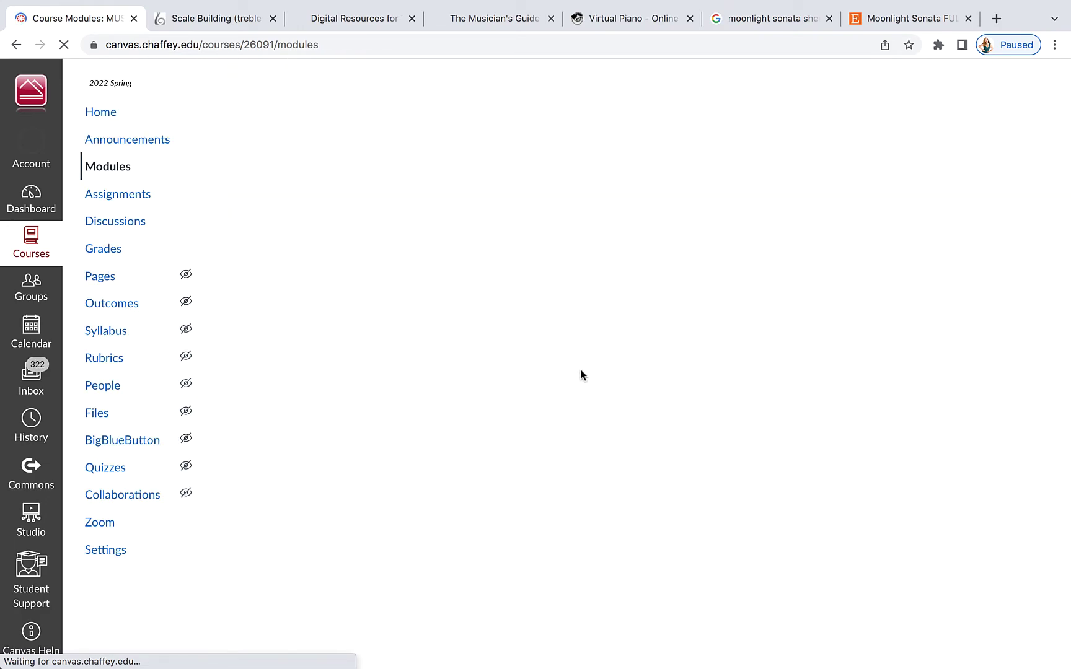
scroll(638, 431, down, 20)
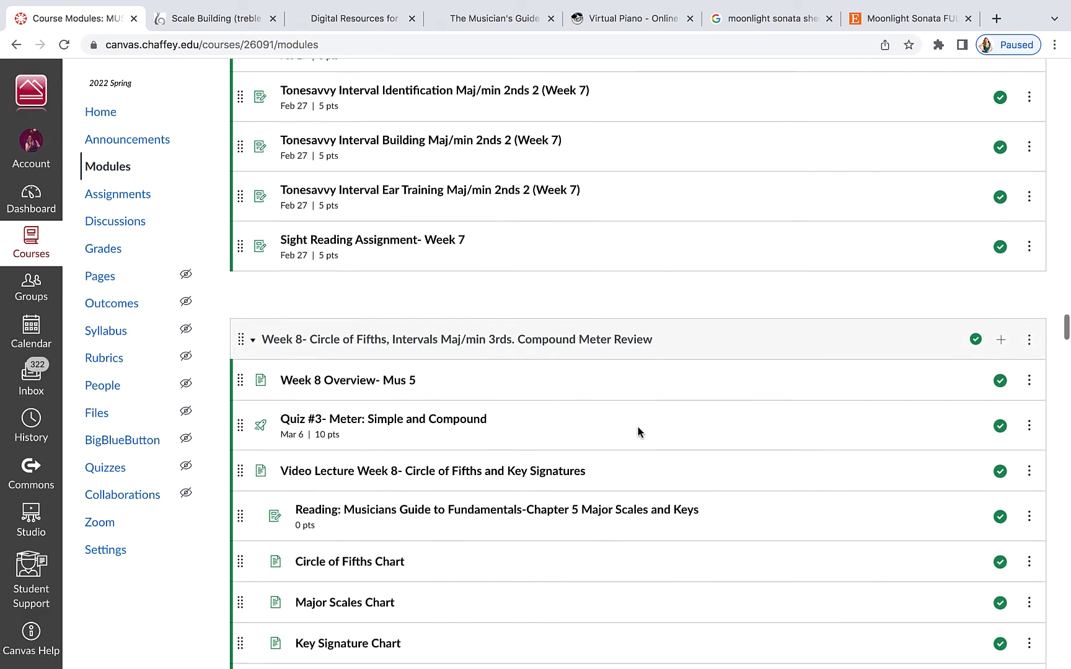
scroll(639, 432, down, 20)
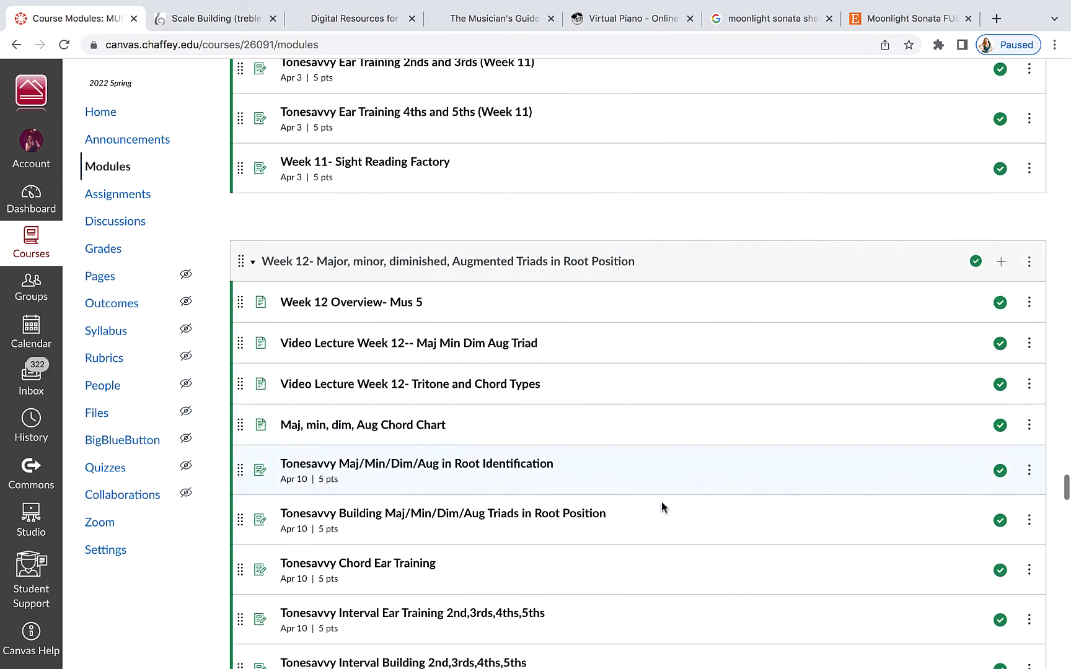
scroll(662, 512, down, 20)
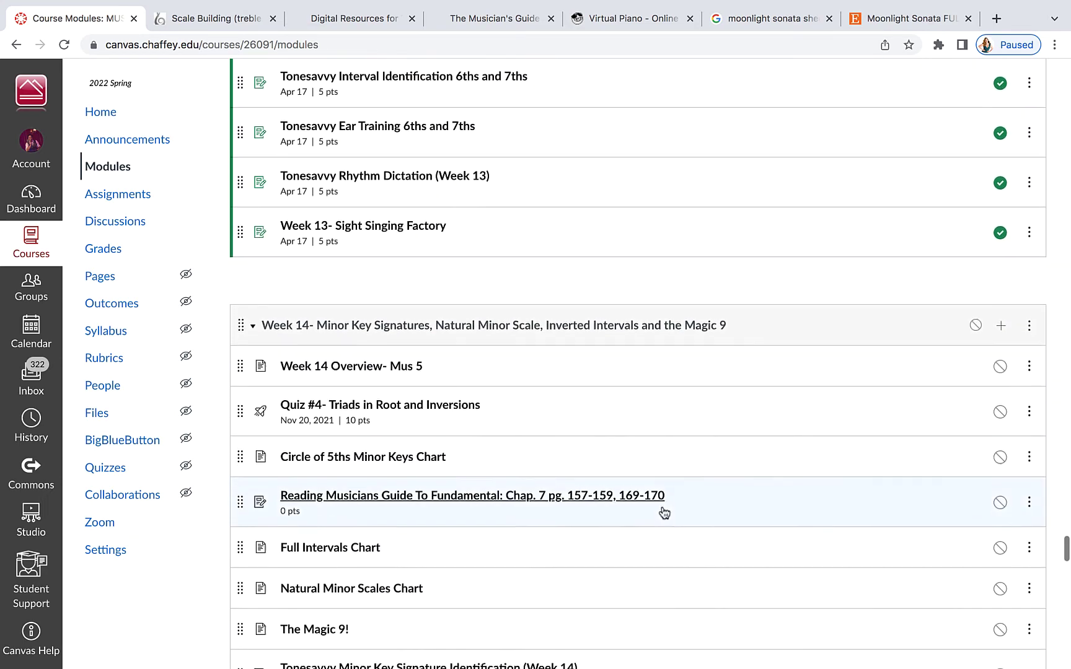
scroll(664, 513, down, 8)
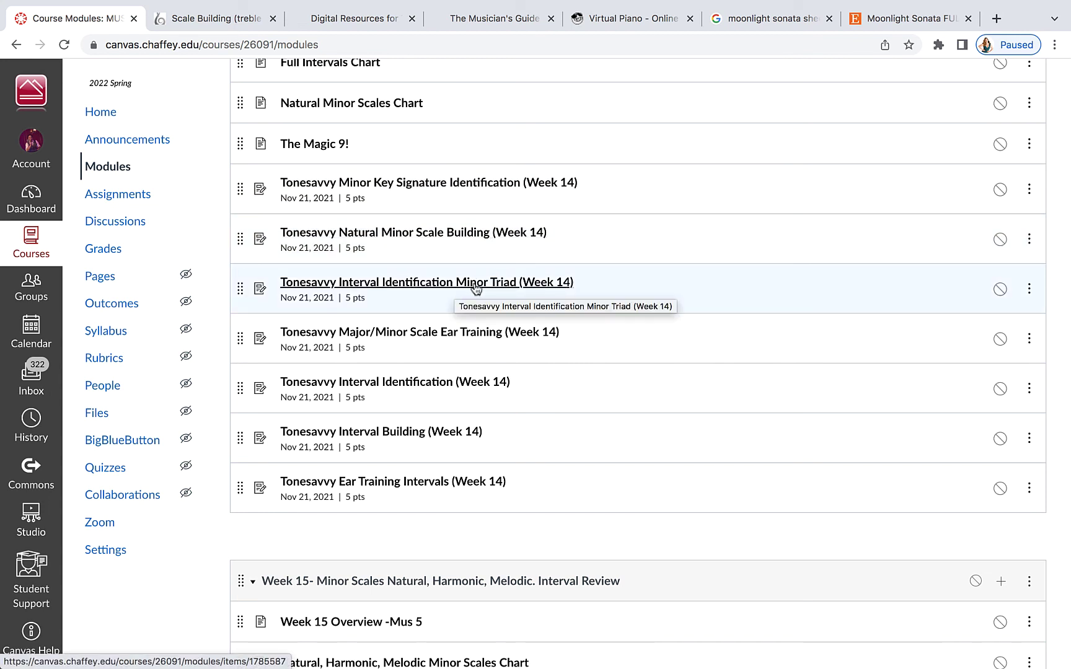
Switch to ToneSavvy and open the Interval Ear Training exercise from the practice exercises.
click(206, 20)
click(226, 133)
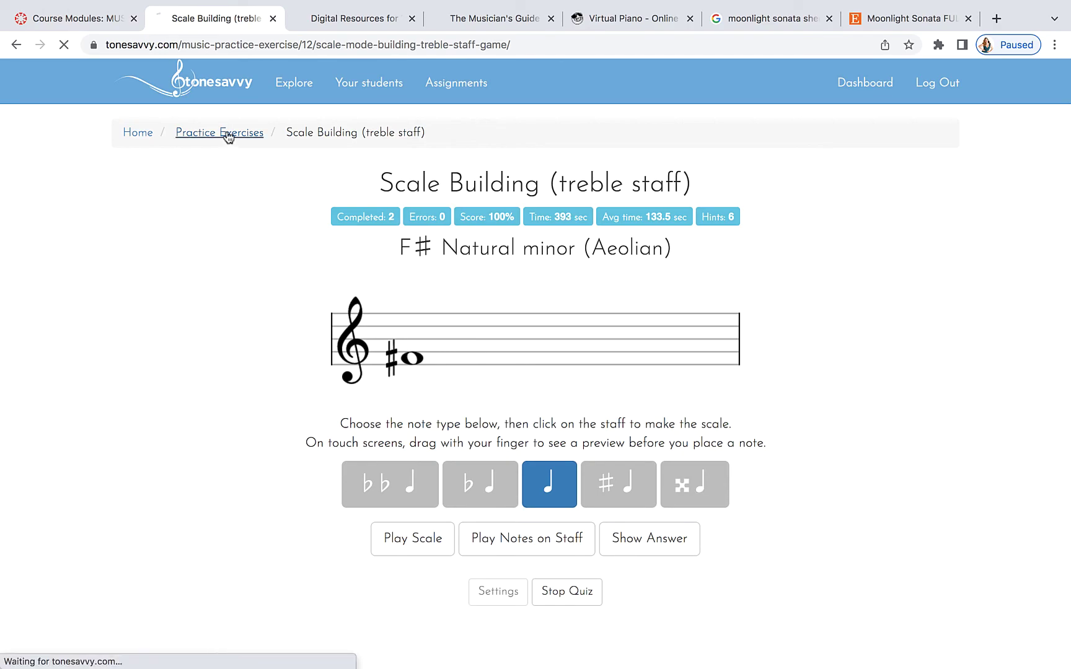
scroll(521, 379, down, 20)
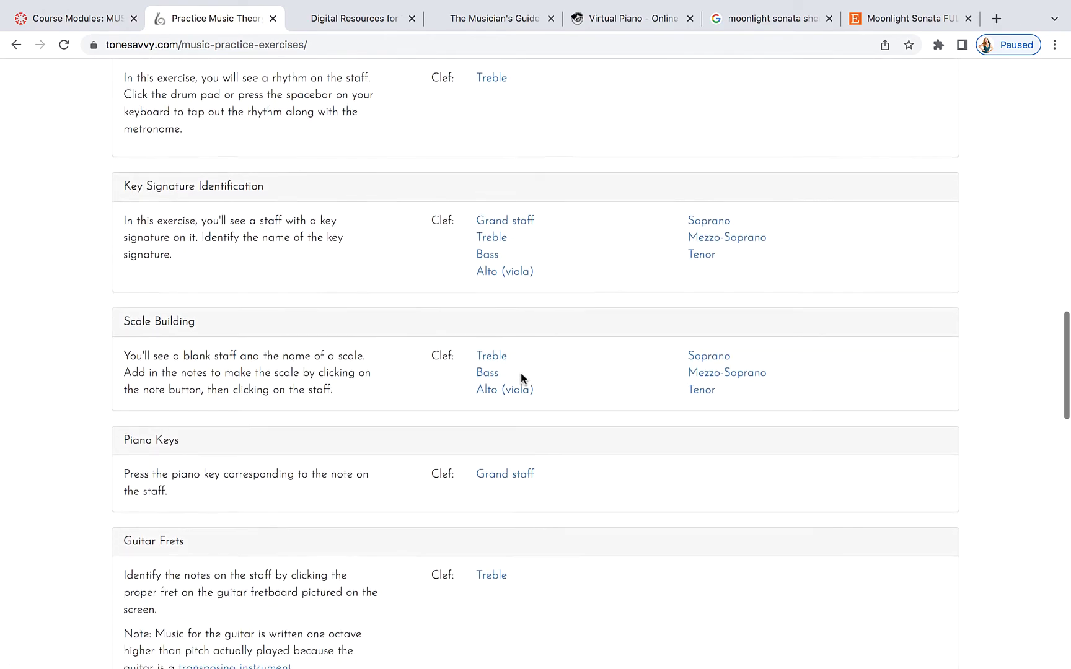
scroll(520, 373, down, 4)
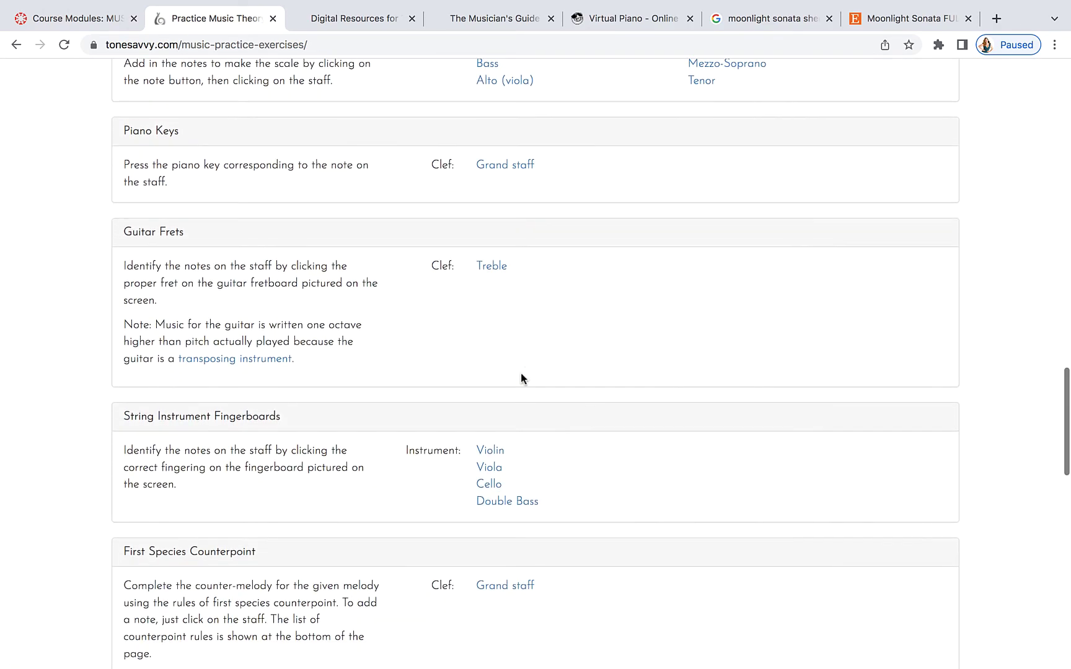
scroll(521, 372, up, 4)
scroll(521, 373, down, 8)
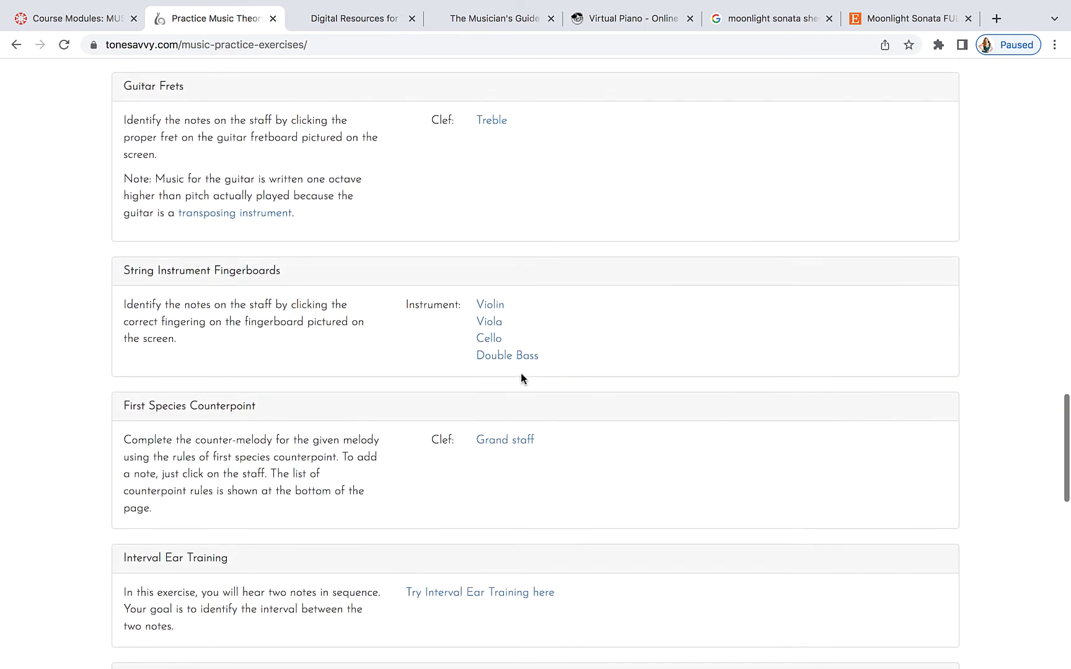
scroll(521, 372, down, 2)
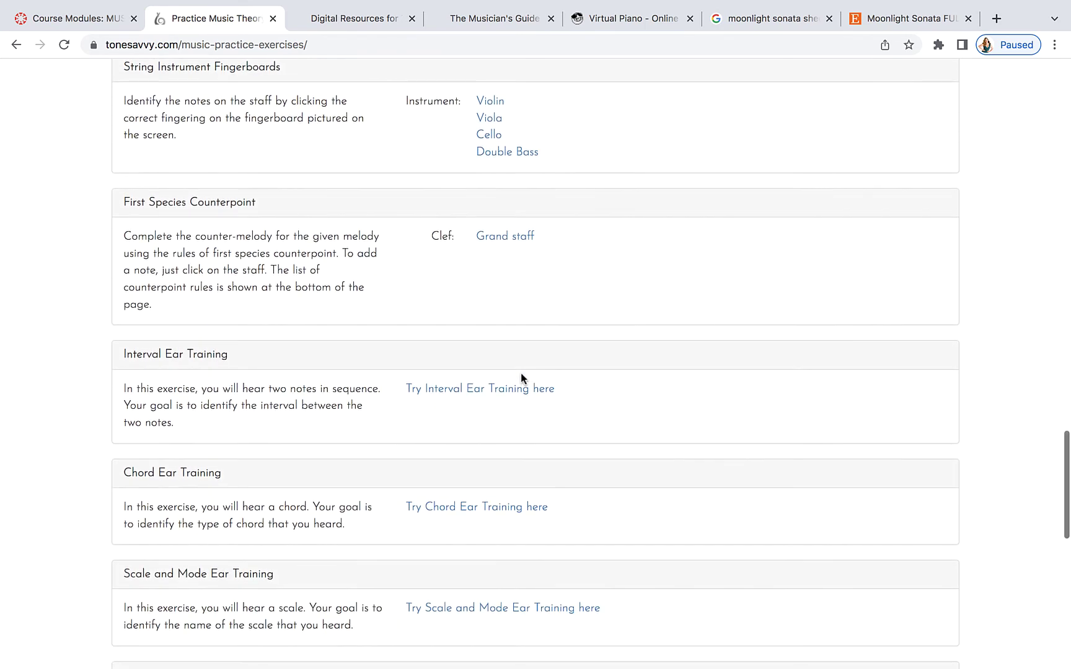
click(474, 391)
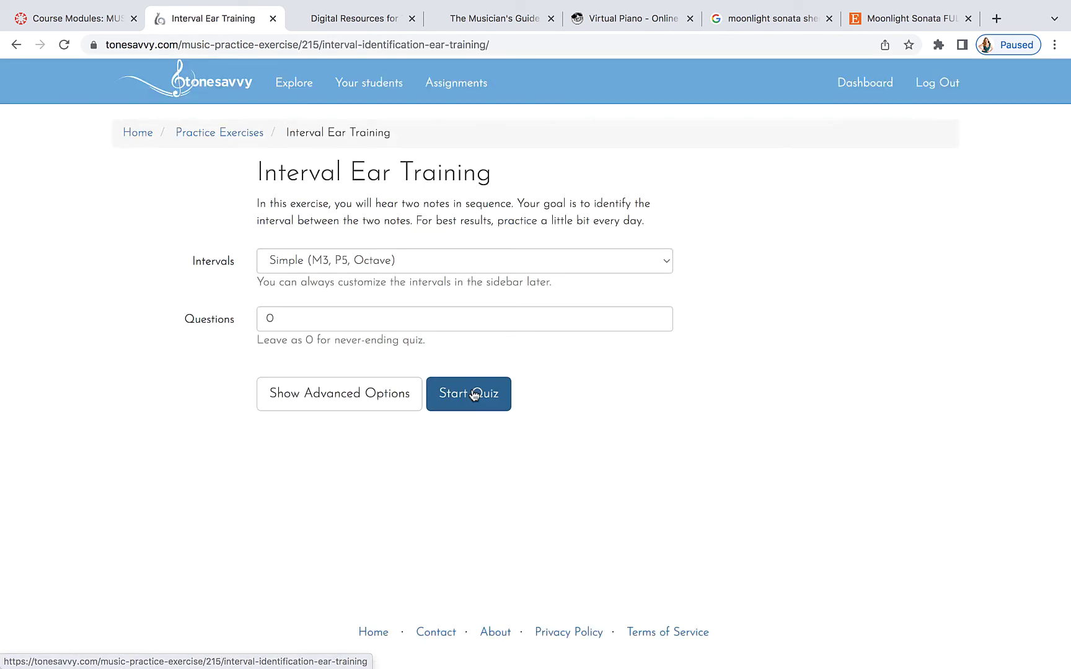
Choose Custom intervals for the quiz, including Minor 3rd and excluding Major 3rd.
click(670, 260)
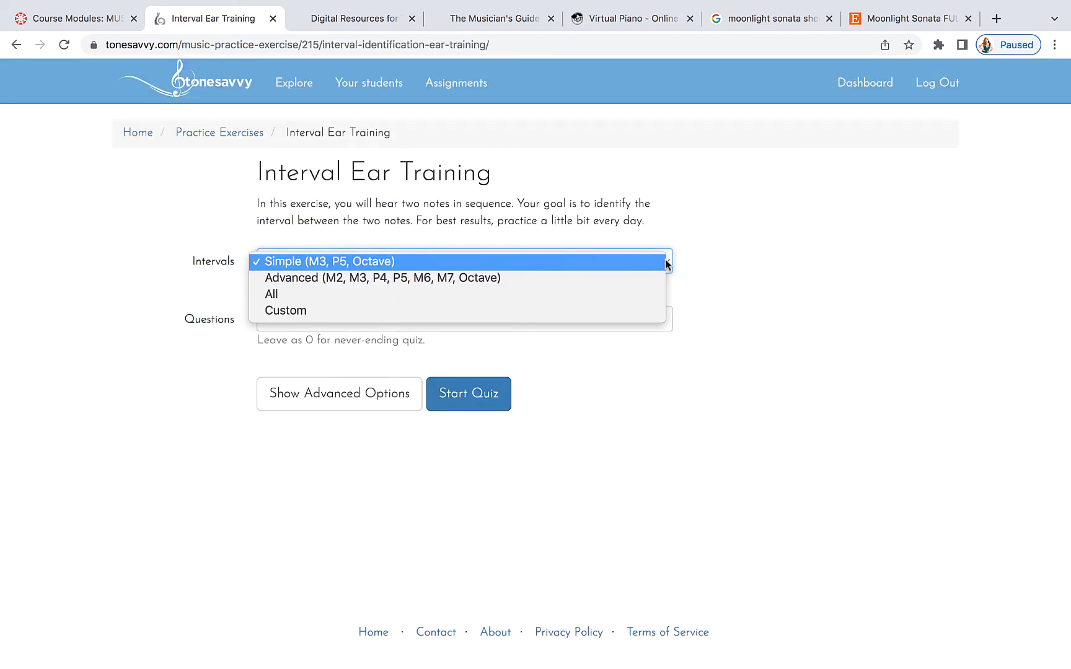
click(285, 311)
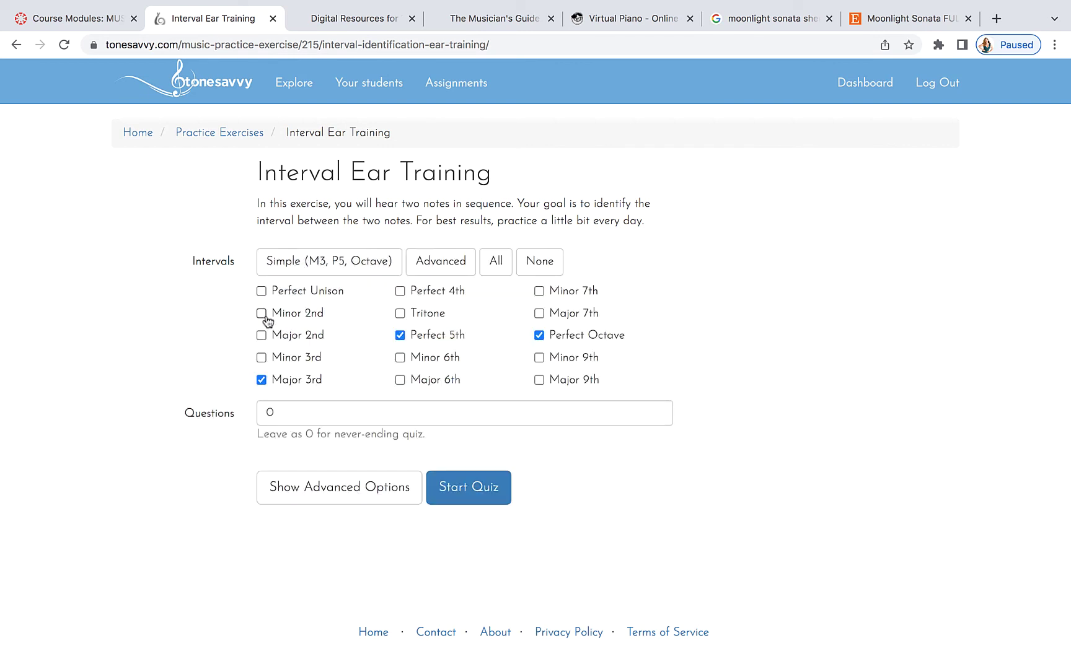
click(261, 358)
click(261, 380)
Demonstrate the octave, perfect fifth and minor third on the virtual piano, using the upper C, G, middle C and E flat.
click(632, 22)
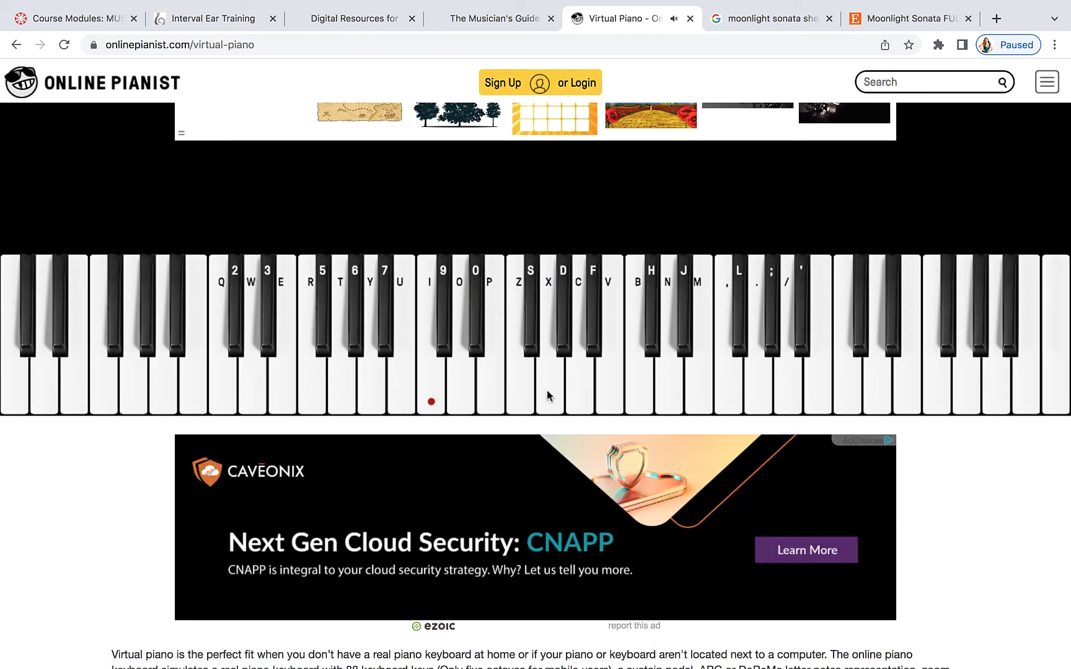
click(637, 401)
click(550, 397)
click(434, 384)
click(434, 386)
click(475, 343)
Return to ToneSavvy and start the Interval Ear Training quiz with the chosen intervals.
click(210, 18)
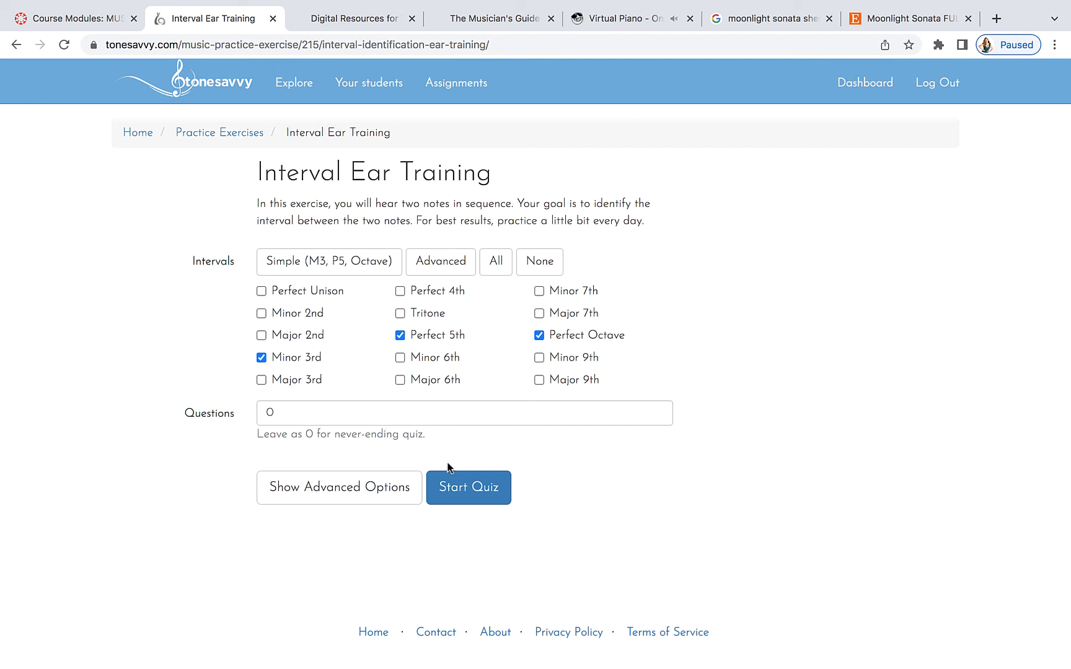
click(473, 489)
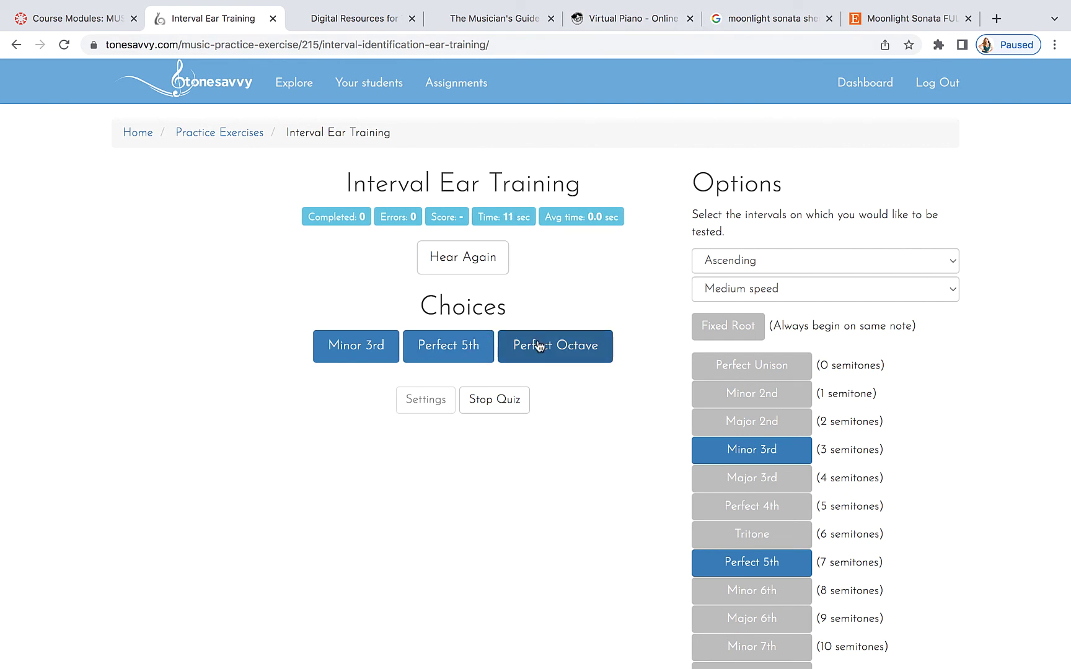
Listen to three quiz intervals, replaying as needed, and identify them in order as Perfect Octave, Minor 3rd and Perfect 5th.
click(463, 263)
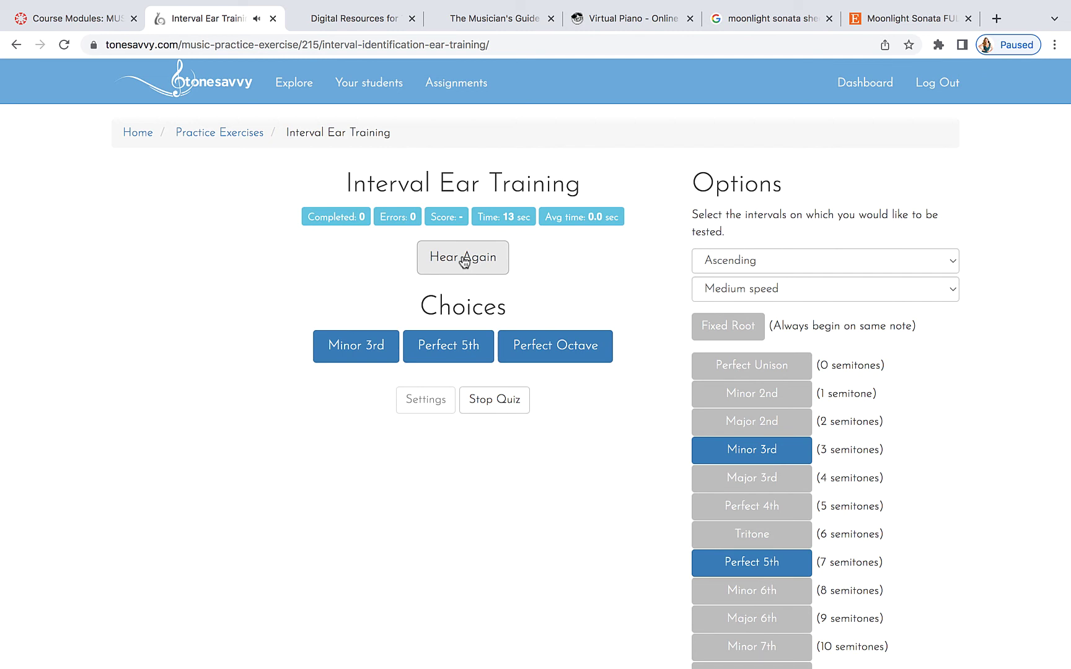
click(554, 349)
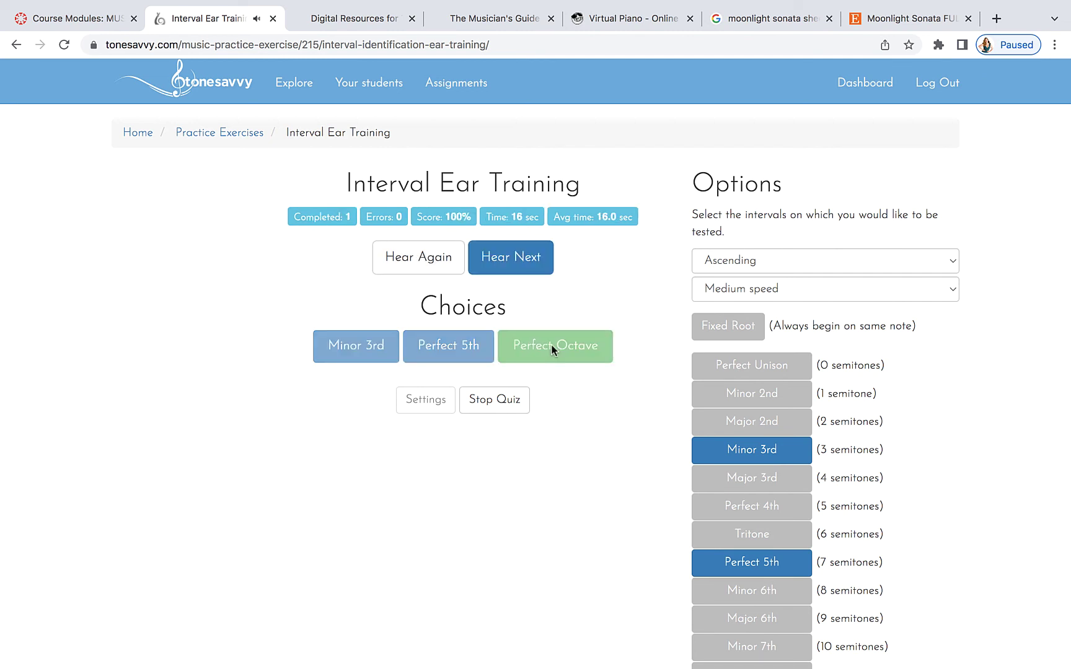
click(523, 265)
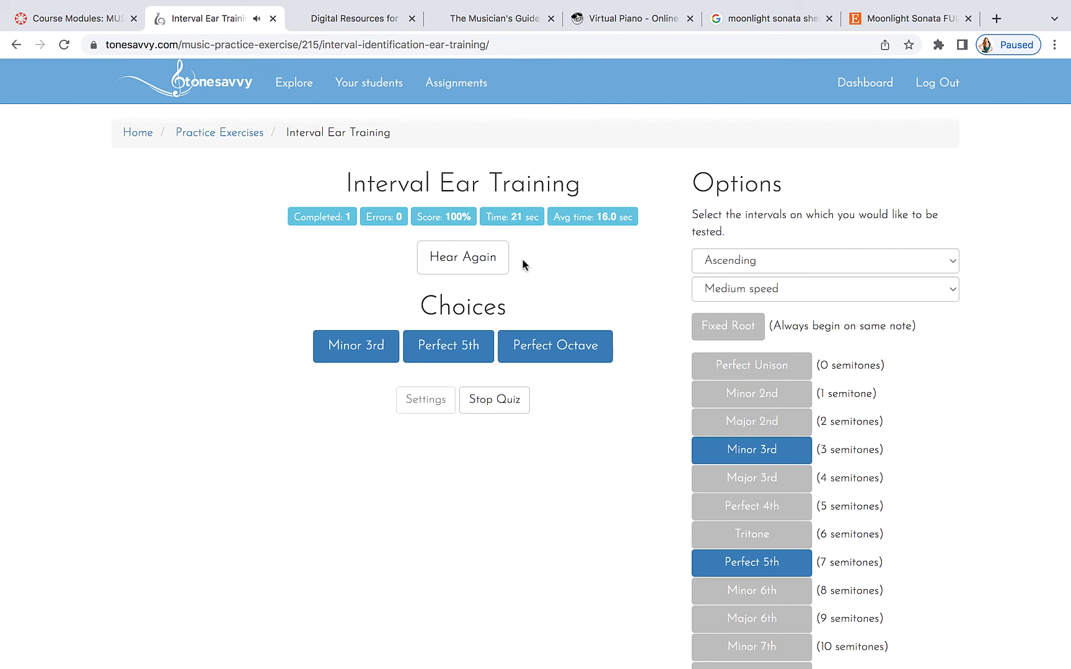
click(475, 261)
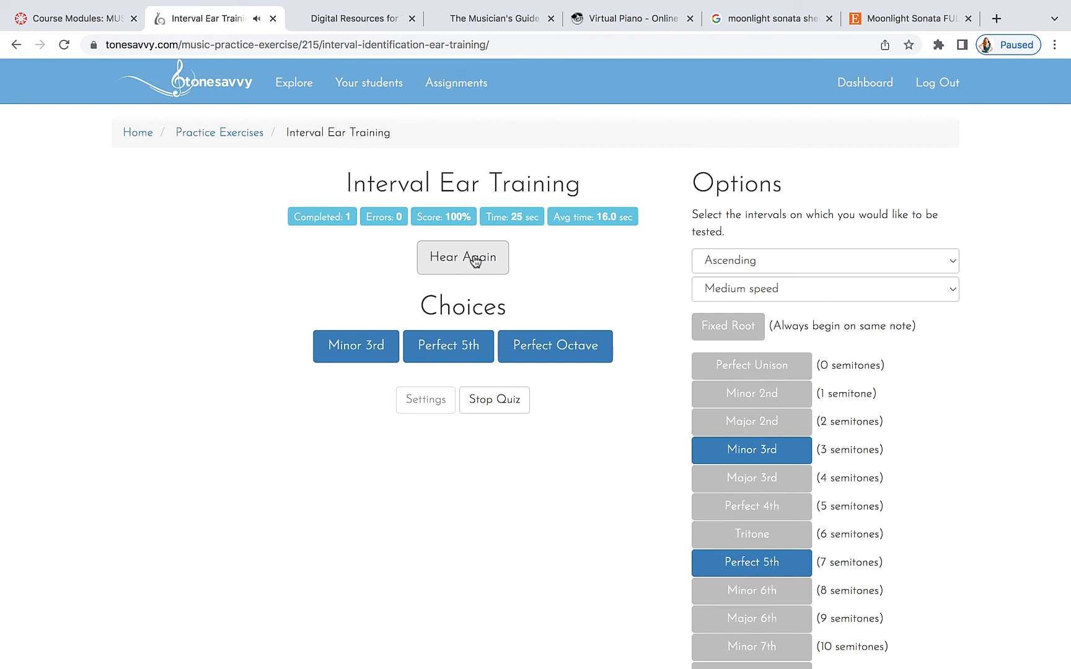
click(474, 261)
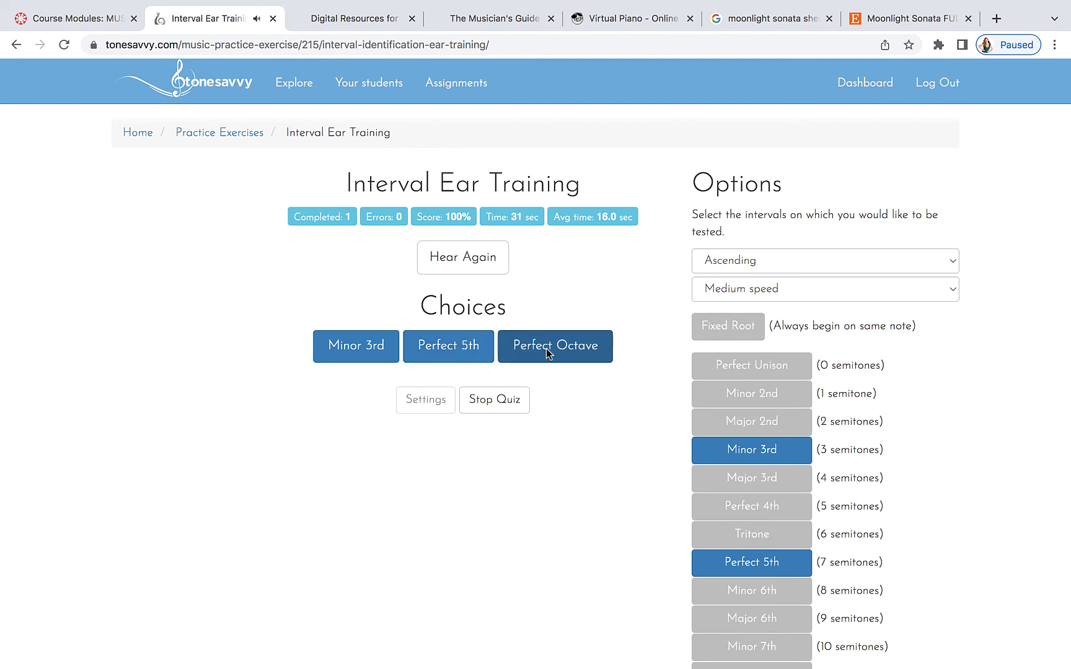
click(470, 261)
click(368, 344)
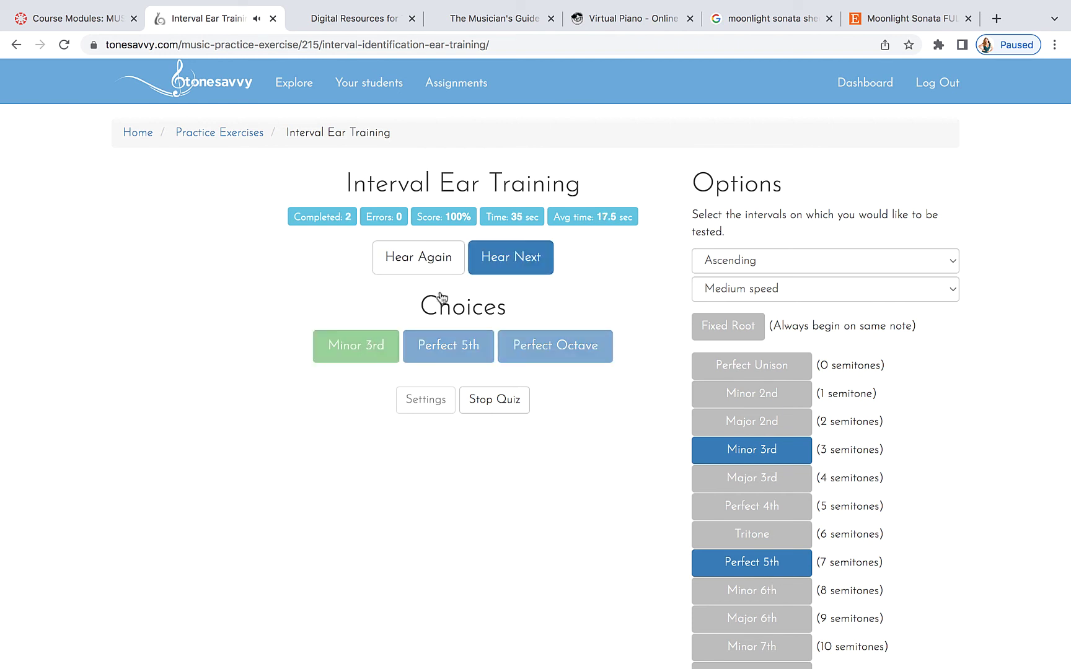
click(522, 256)
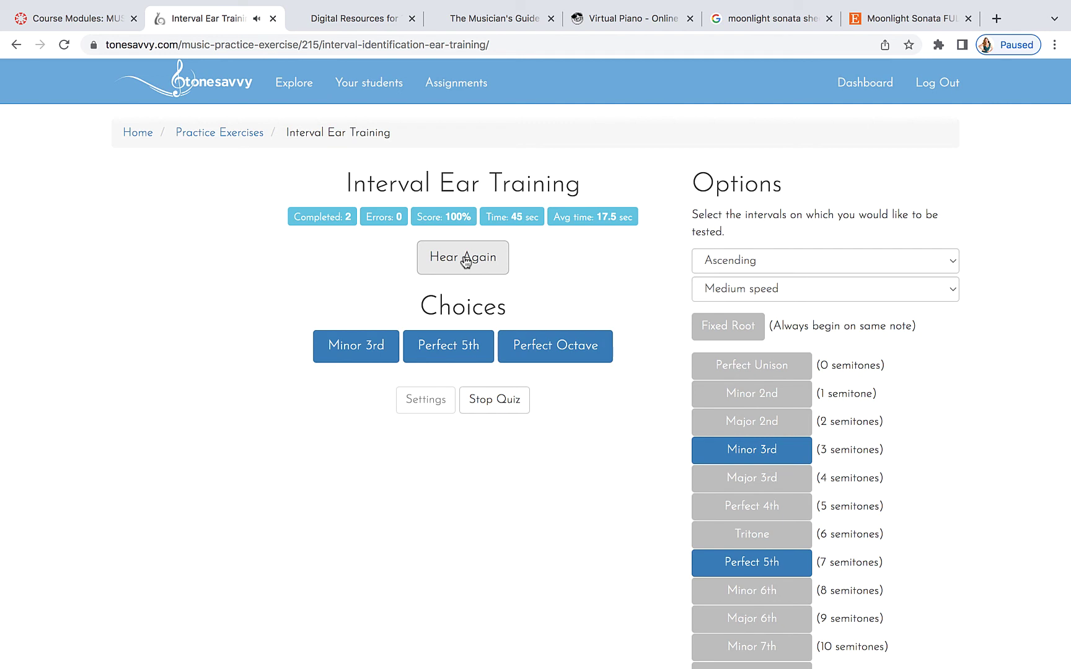
click(465, 346)
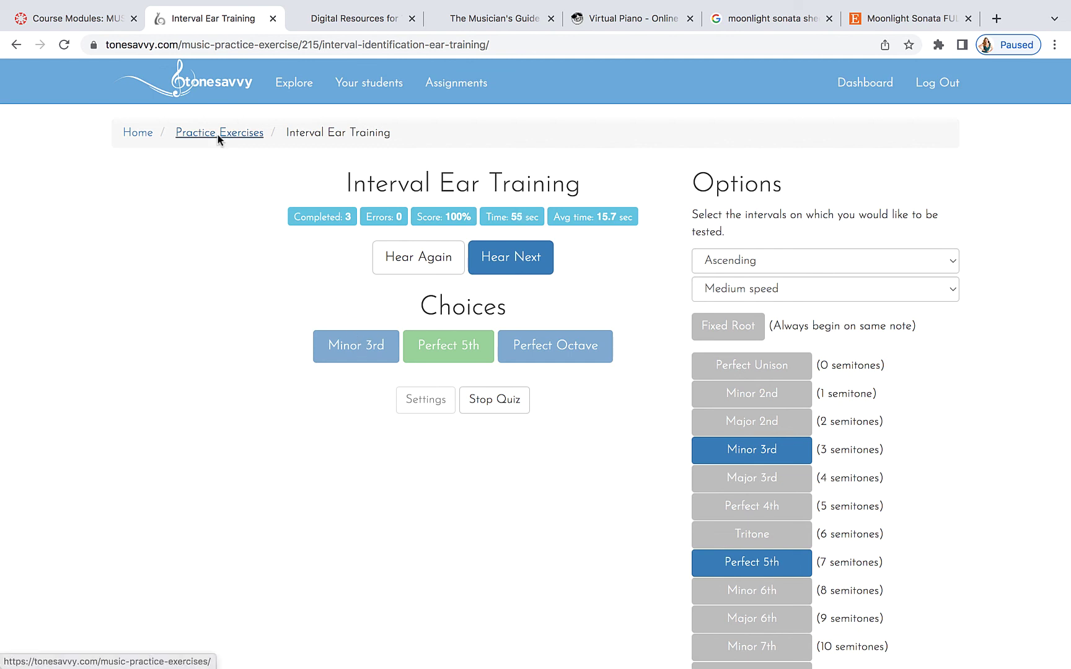
Check the Week 14 ear training assignments in Canvas, then open the Scale and Mode Ear Training exercise in ToneSavvy.
click(96, 19)
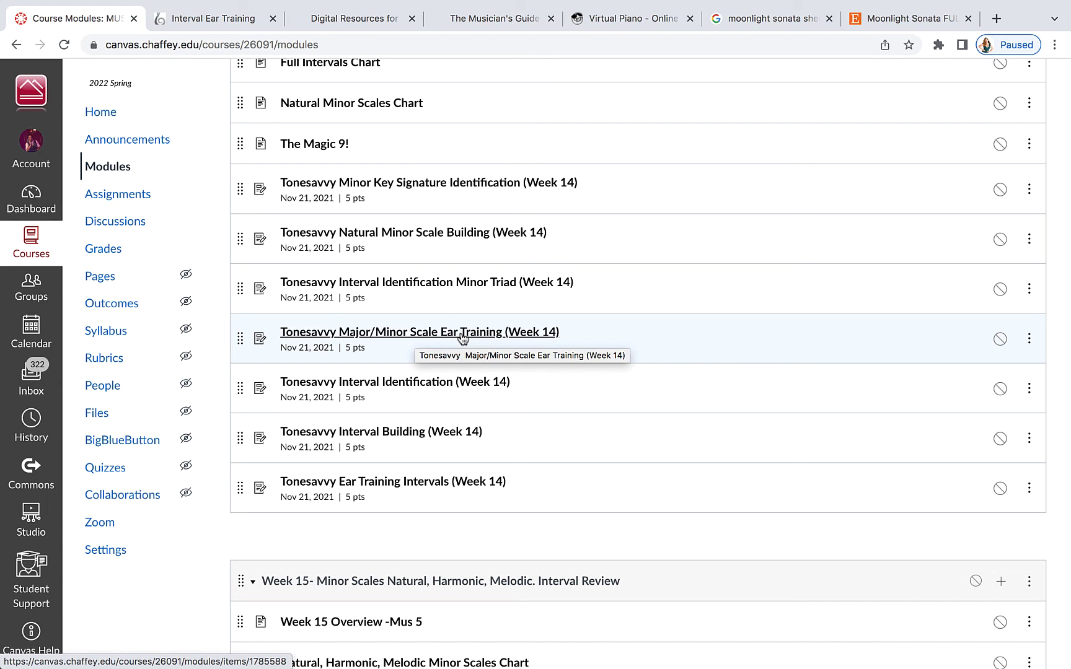
click(200, 21)
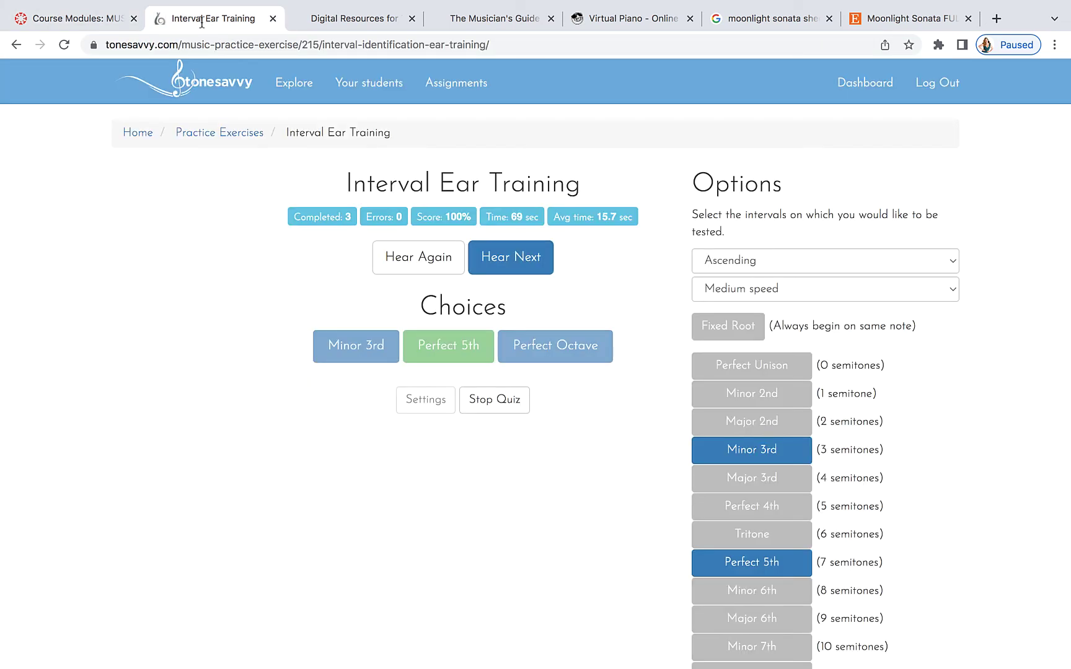
click(208, 134)
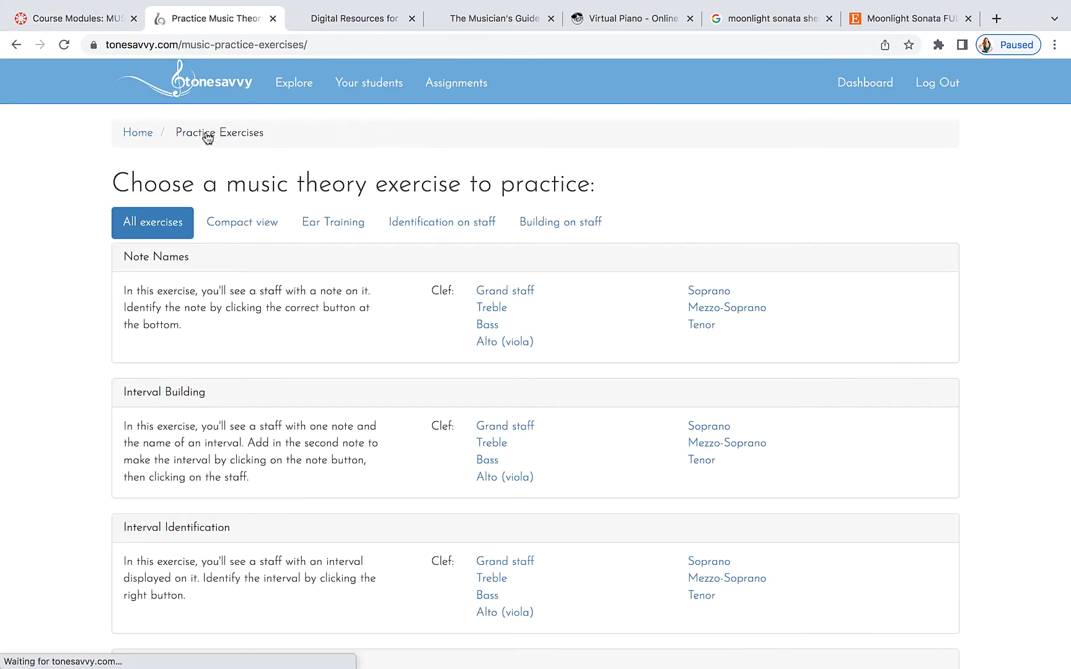
scroll(591, 524, down, 3)
scroll(591, 519, down, 15)
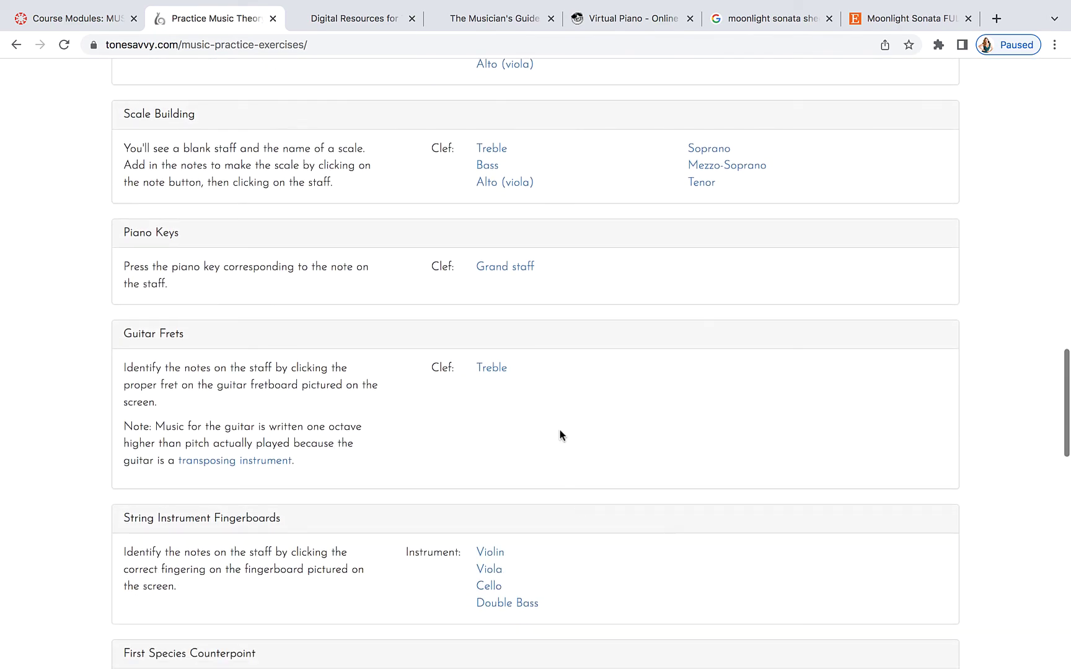
scroll(526, 389, down, 4)
scroll(526, 388, down, 6)
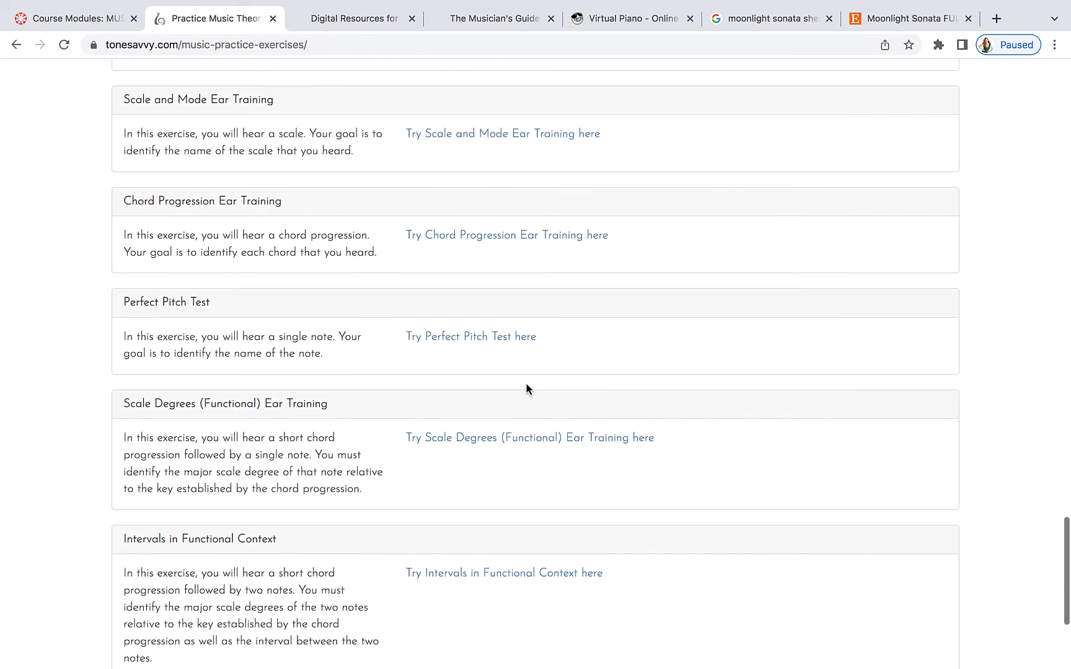
scroll(527, 389, down, 2)
scroll(515, 359, up, 7)
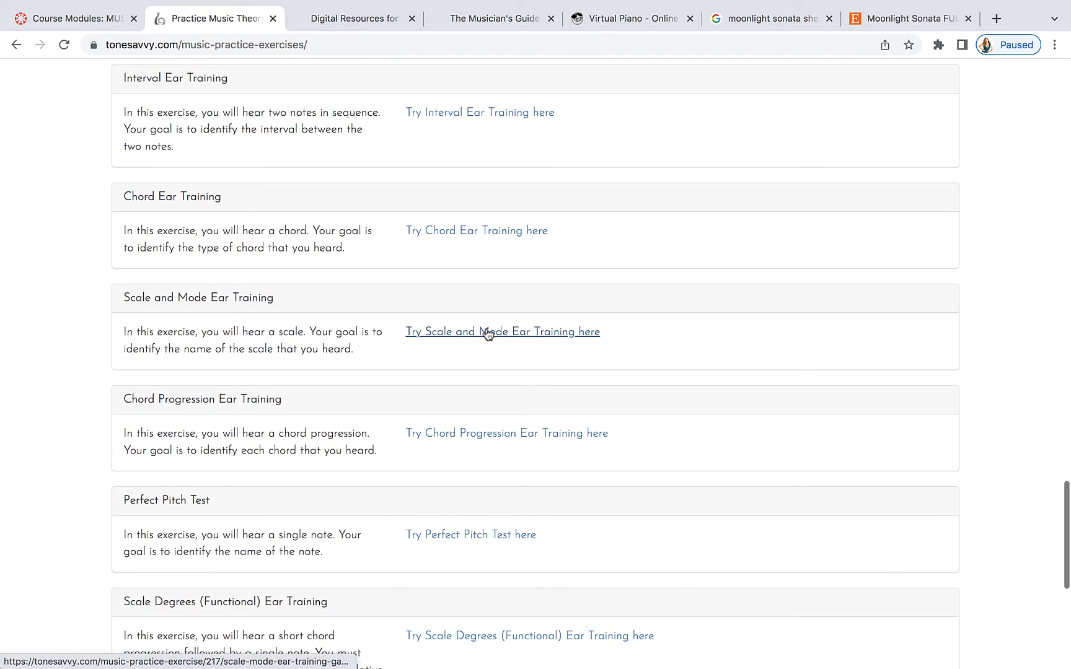
click(470, 337)
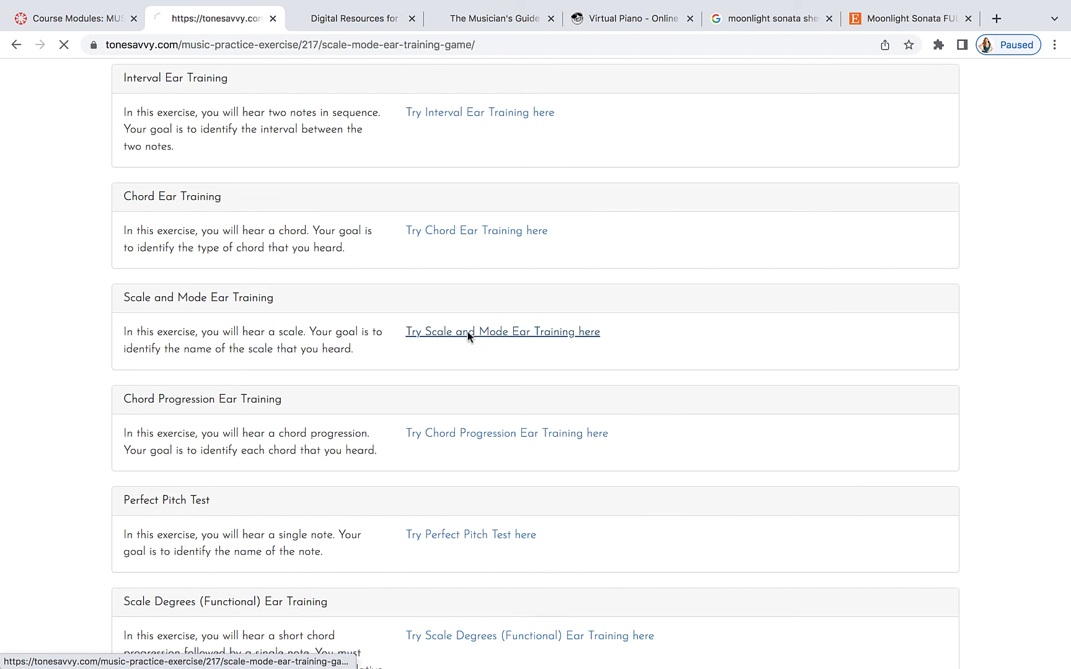
Choose custom scales with only Major (Ionian) and Natural minor (Aeolian) included, and start the Scale Identification Ear Training quiz.
click(666, 263)
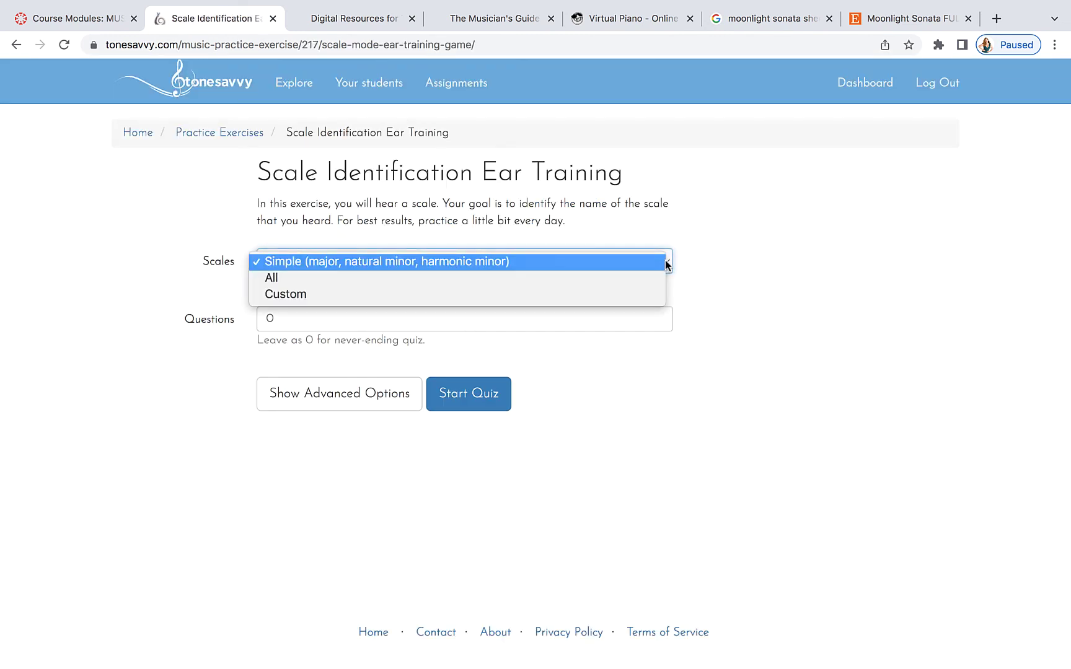
click(312, 296)
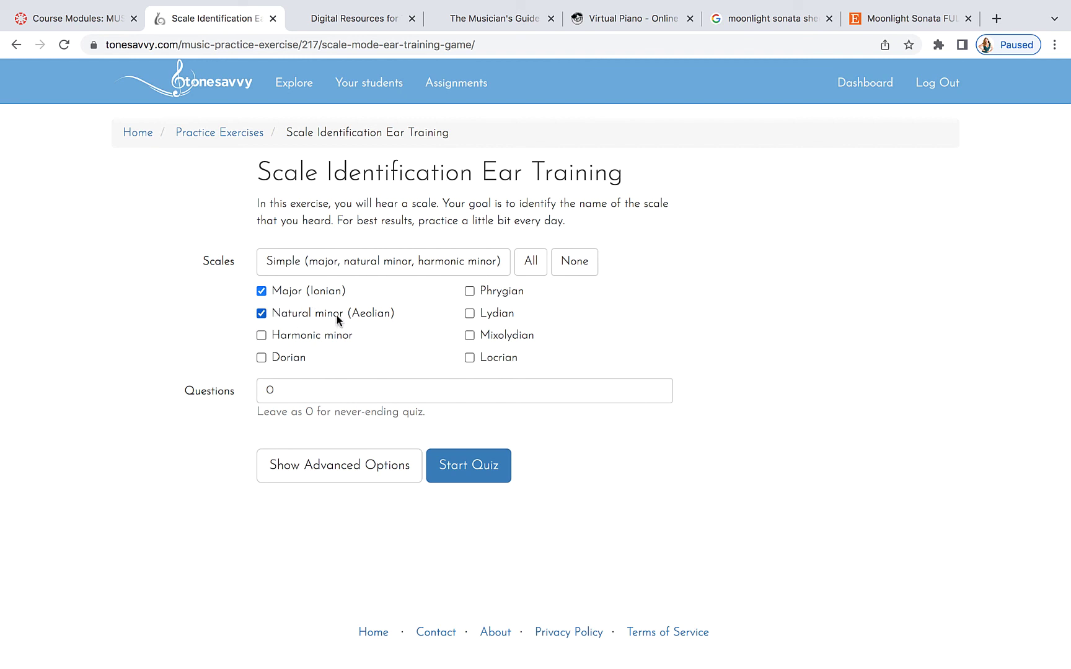
click(477, 473)
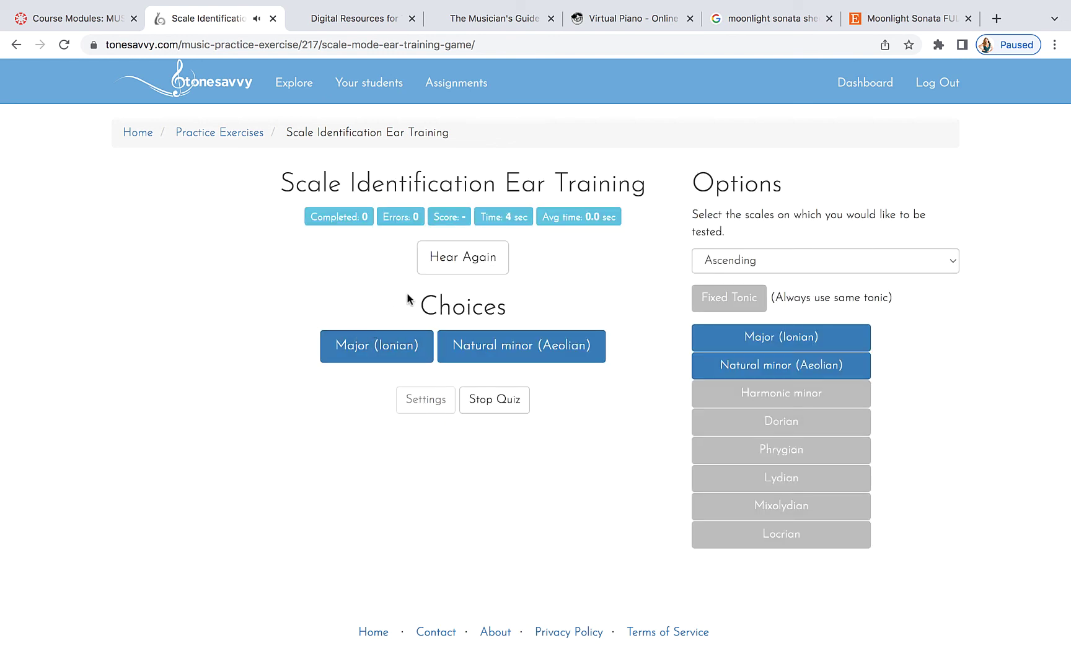
Listen to three quiz scales, replaying each, and identify them in order as Natural minor (Aeolian), Major (Ionian) and Natural minor (Aeolian).
click(473, 260)
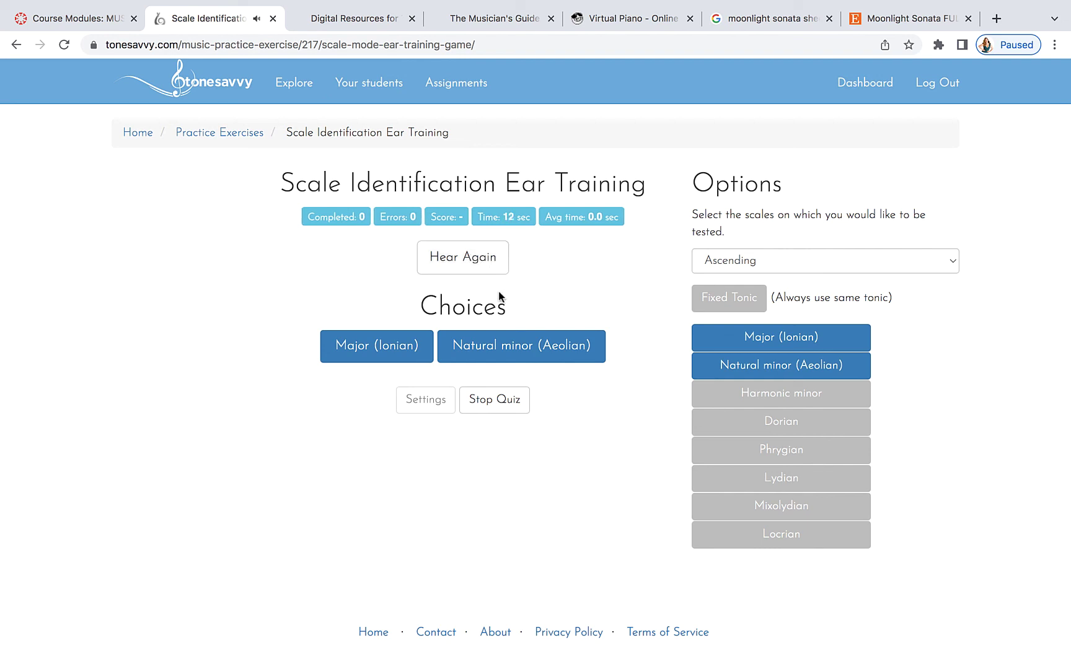
click(520, 348)
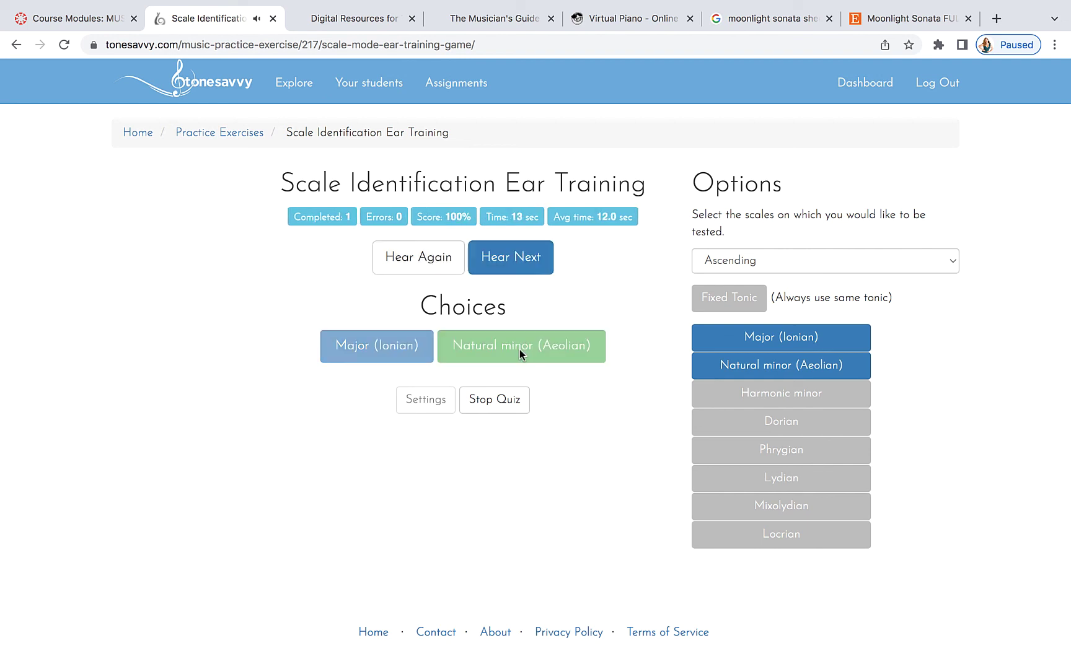
click(529, 258)
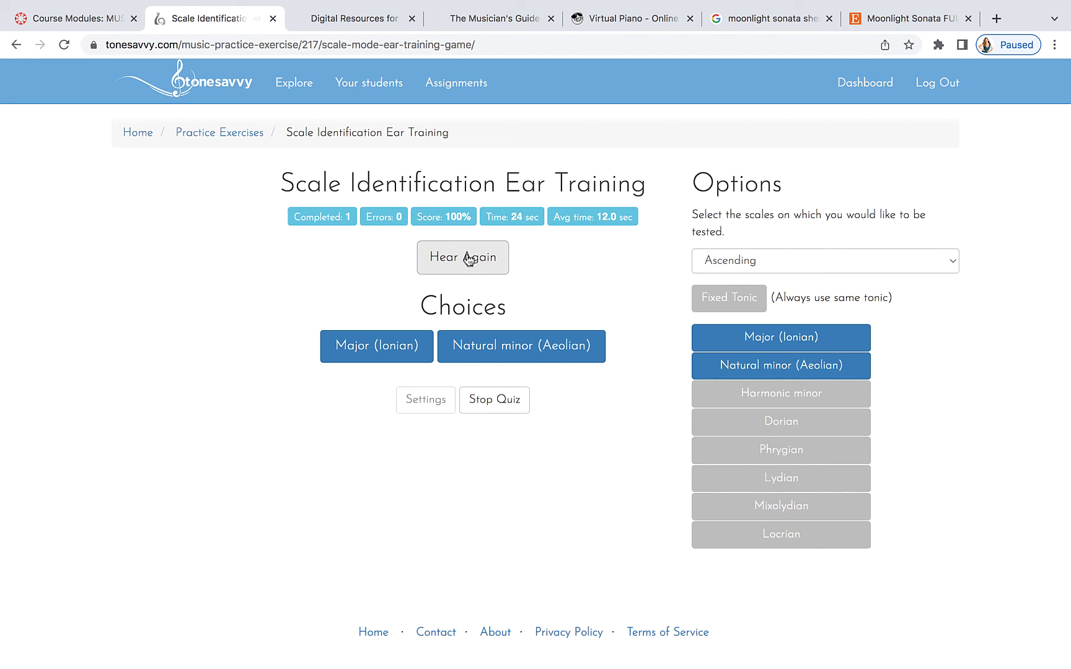
click(469, 259)
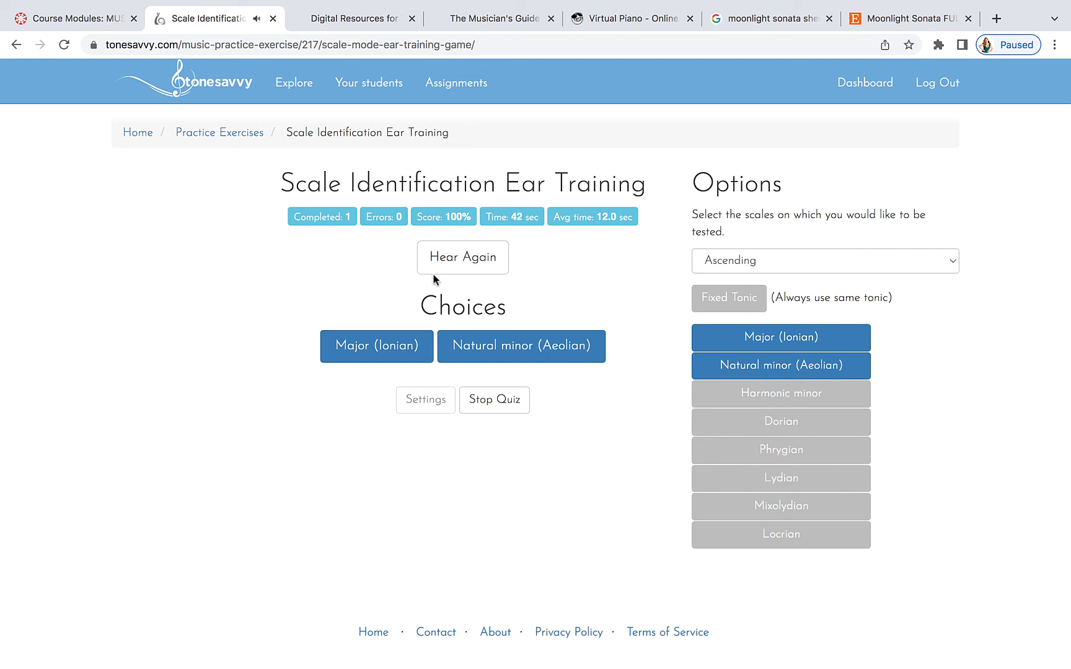
click(364, 349)
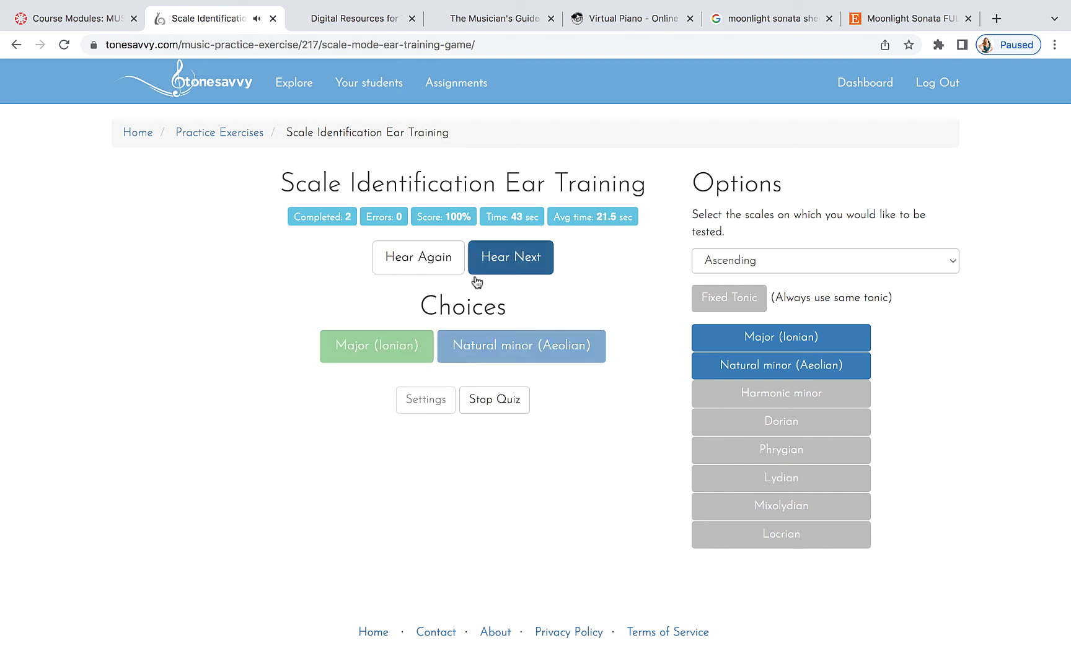
click(522, 256)
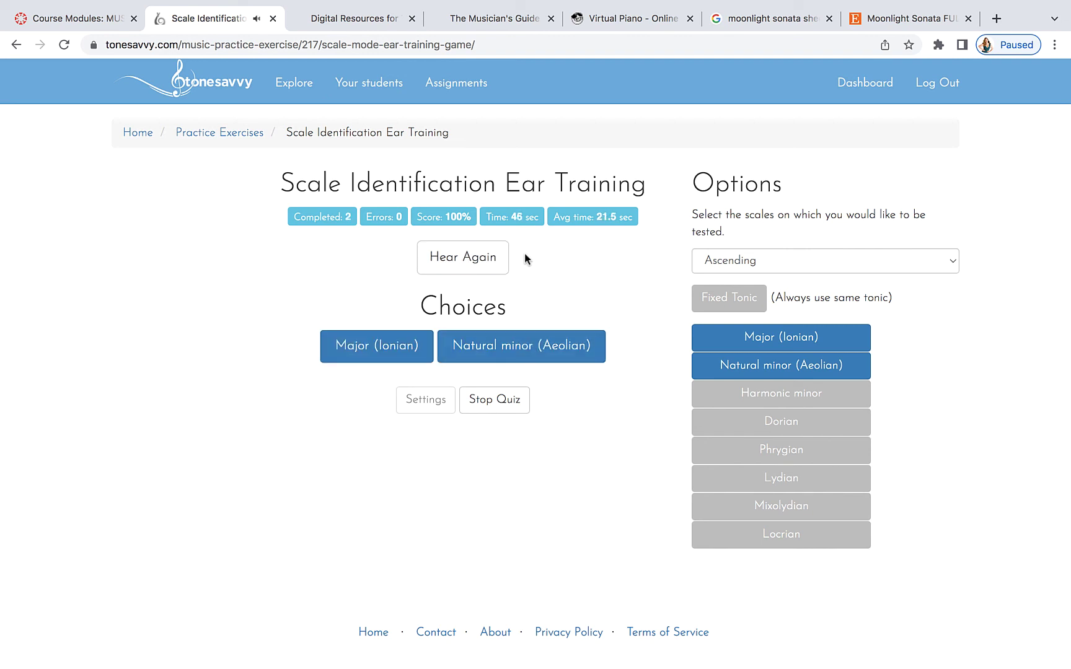
click(460, 259)
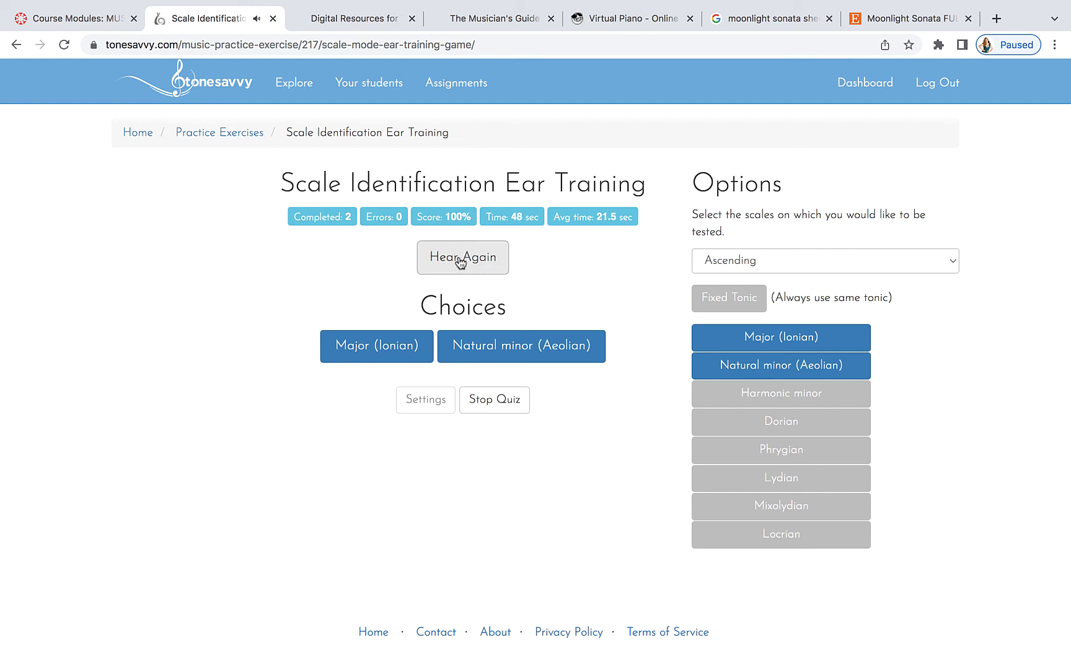
click(493, 354)
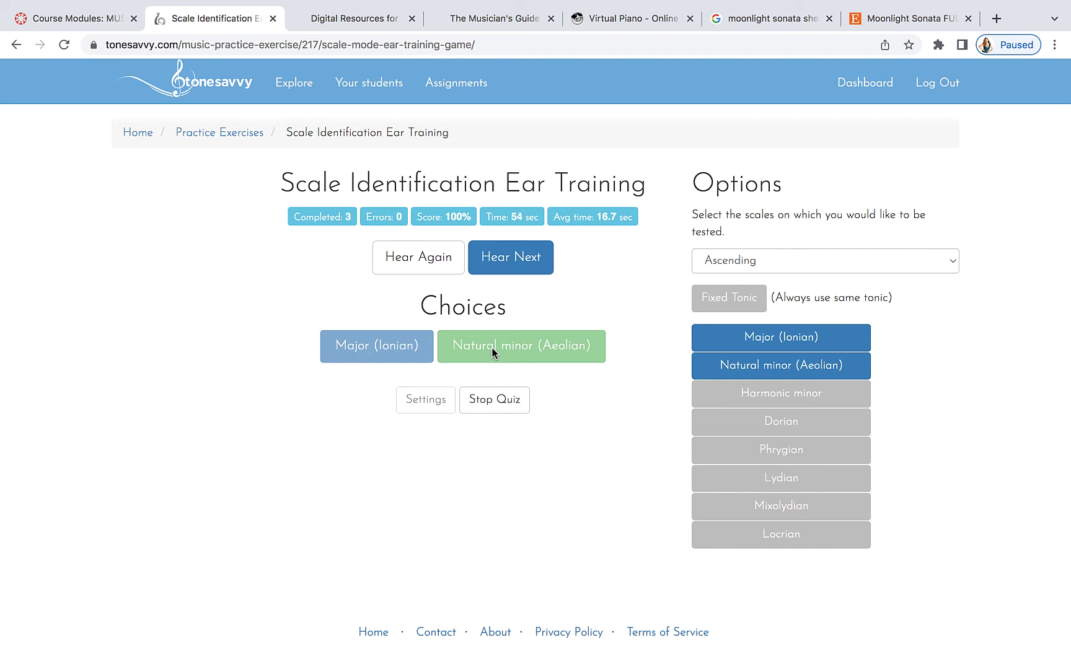
Review the Week 14 module in Canvas, then switch to The Musician's Guide to Fundamentals and read Chapter 7's Parallel Keys section.
click(66, 22)
scroll(254, 199, up, 6)
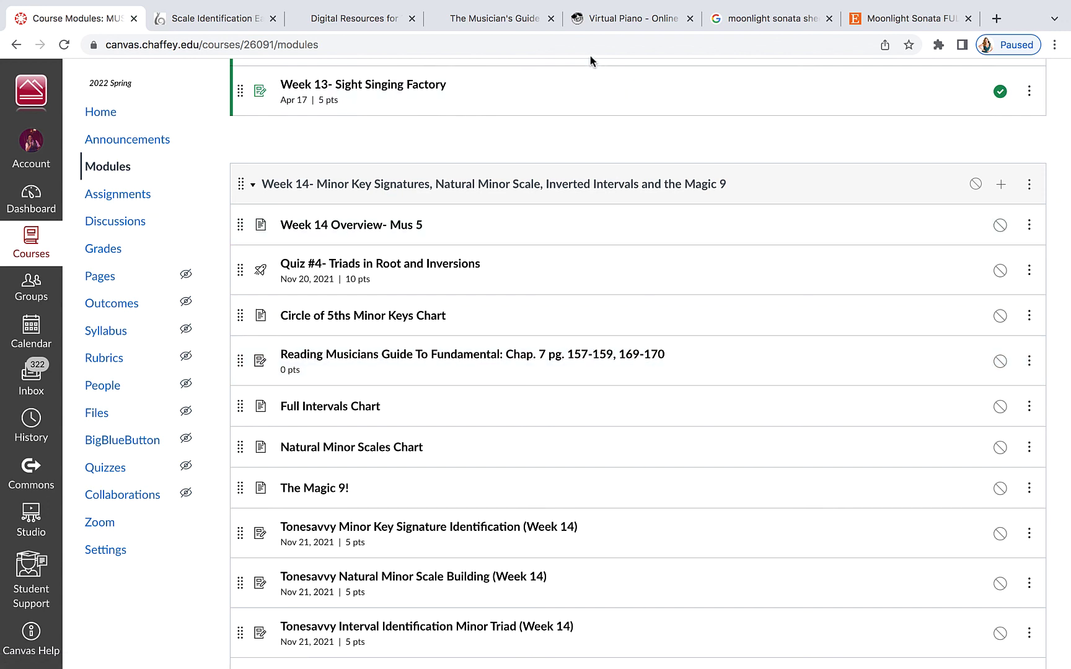
click(488, 19)
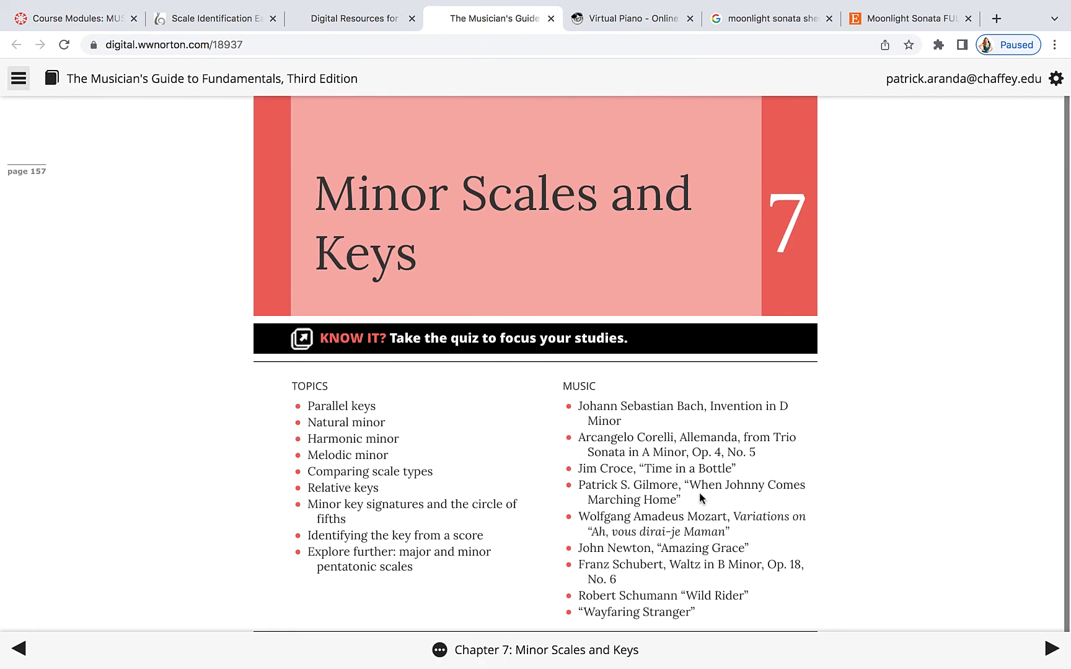
click(1051, 650)
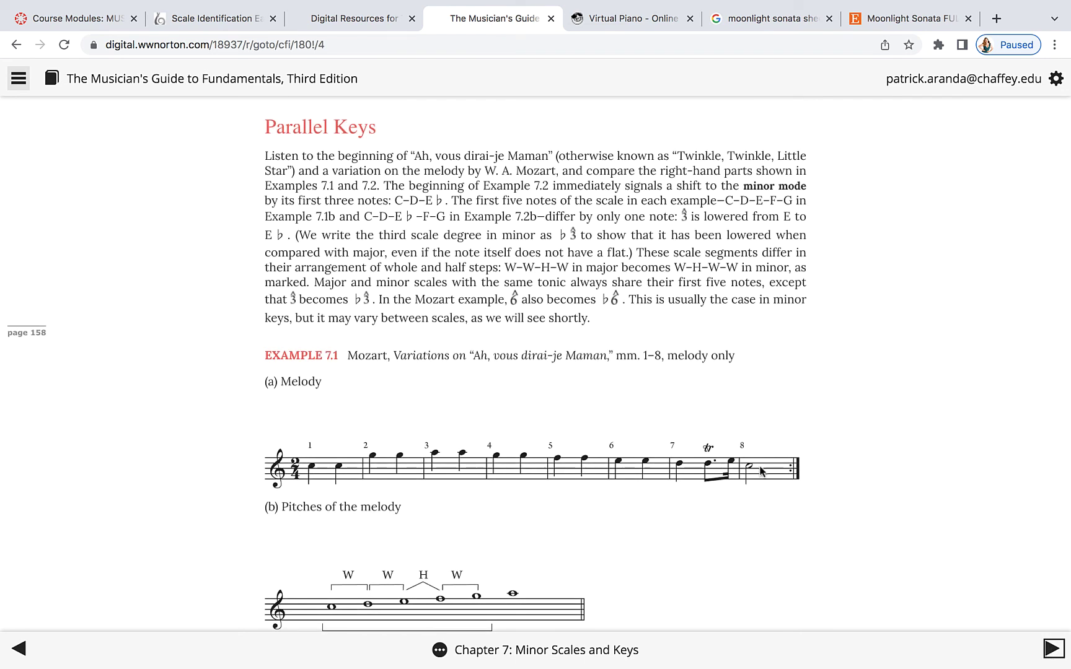
scroll(761, 471, down, 10)
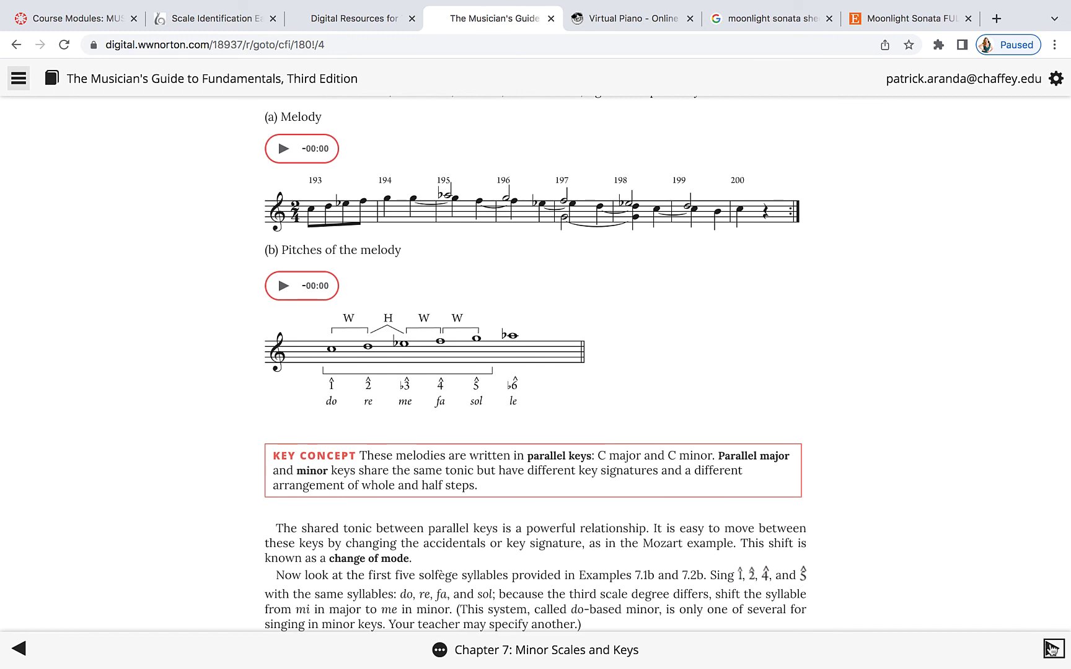
Page through the Natural Minor and Harmonic Minor sections of Chapter 7, examining the scale examples and the Try It #2 exercise.
click(1052, 648)
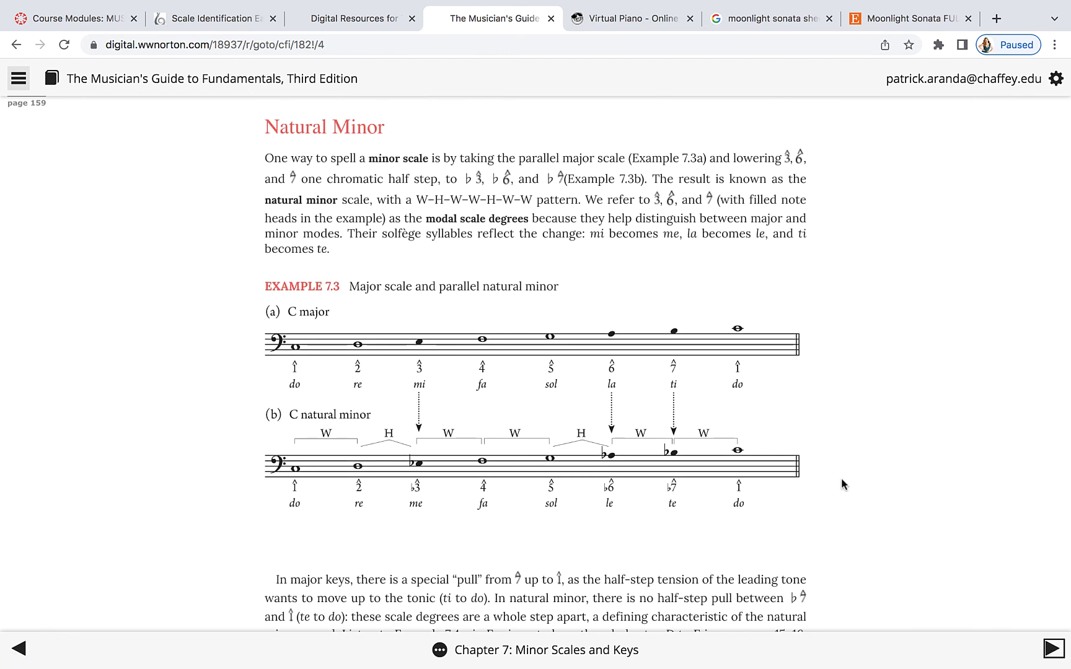
scroll(547, 409, down, 3)
scroll(476, 333, down, 7)
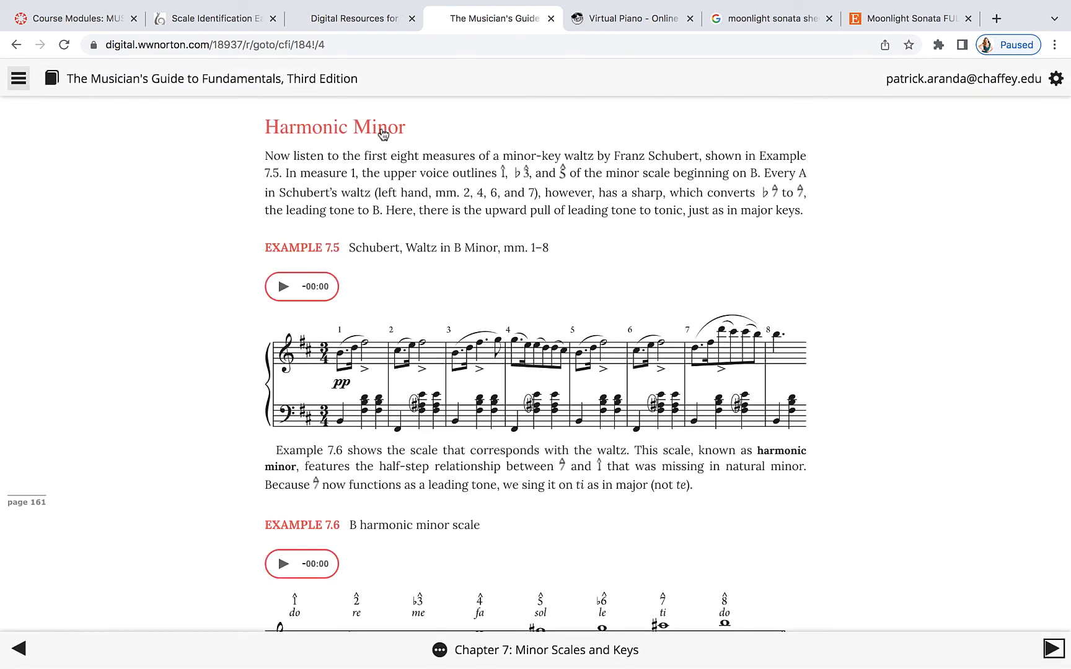
scroll(505, 425, down, 3)
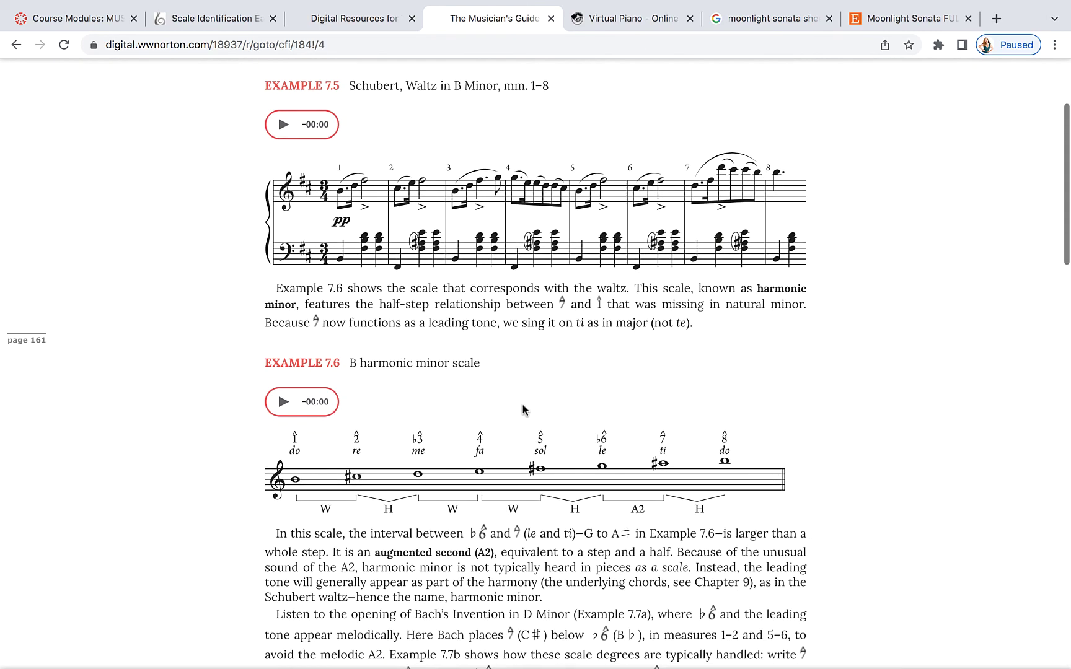
scroll(522, 408, down, 10)
scroll(522, 402, down, 15)
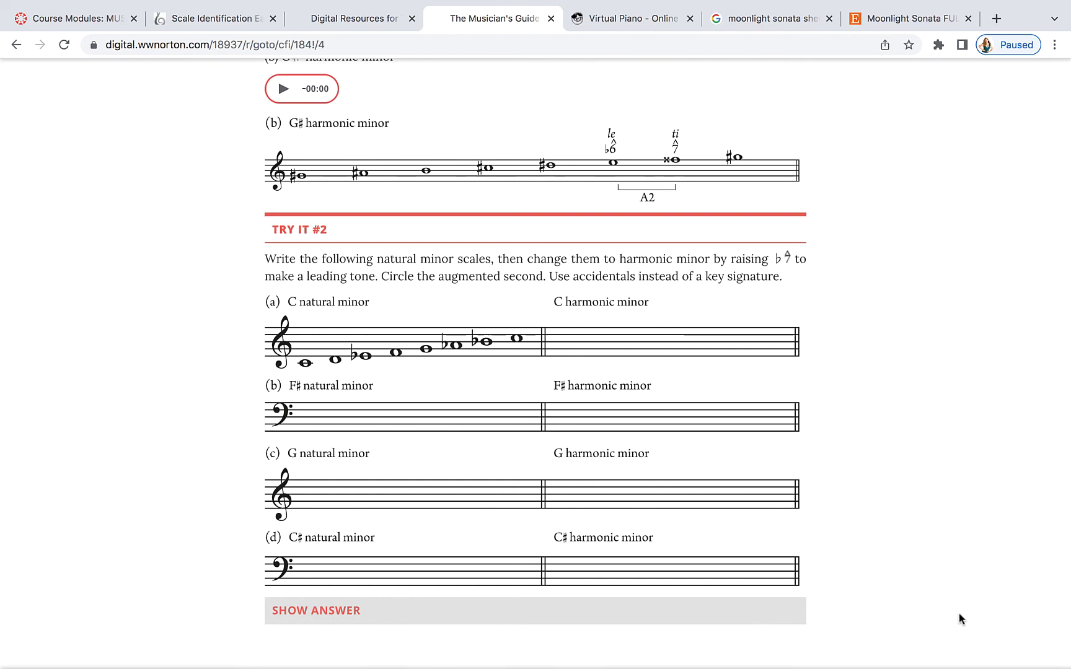
scroll(921, 552, up, 20)
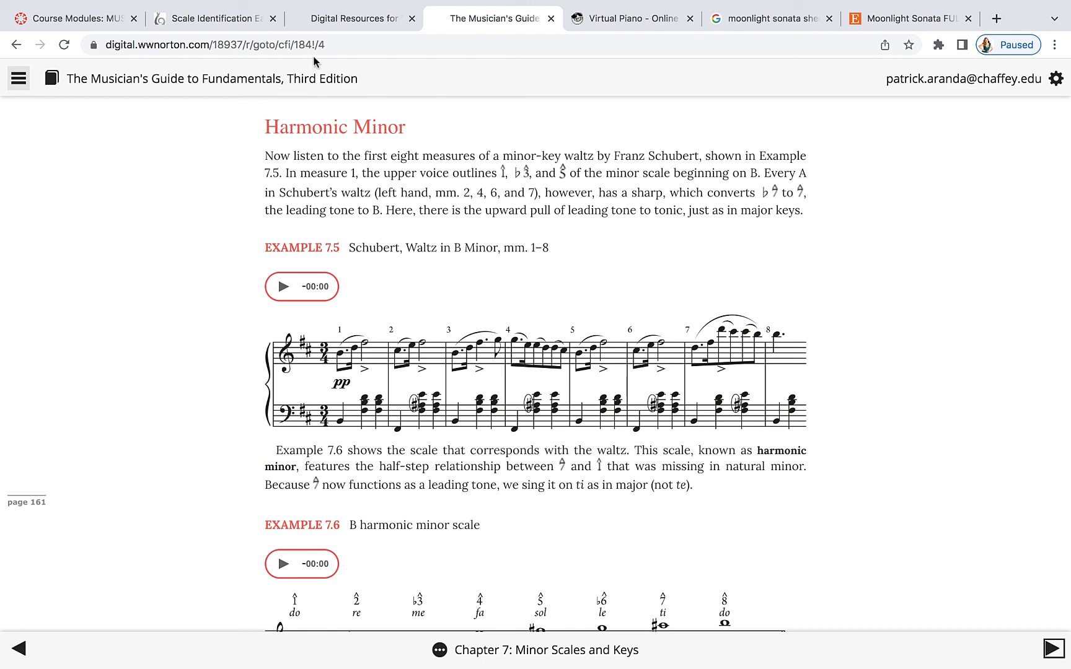
Switch back to the Canvas course modules and review the Week 14 readings, charts and Tonesavvy assignments.
click(81, 17)
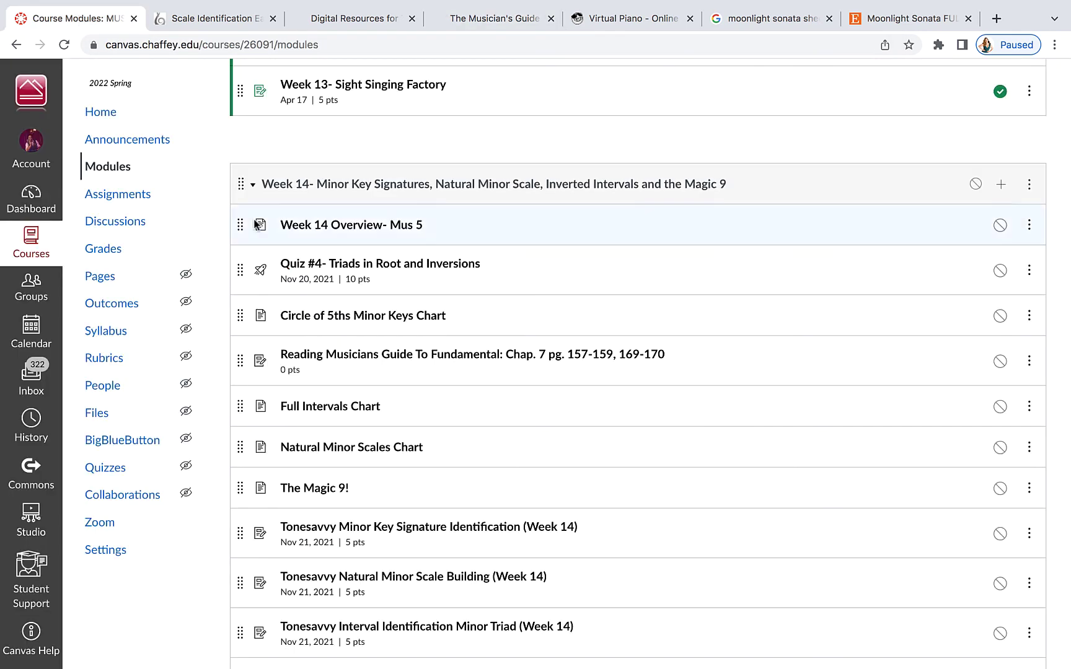
scroll(462, 385, down, 2)
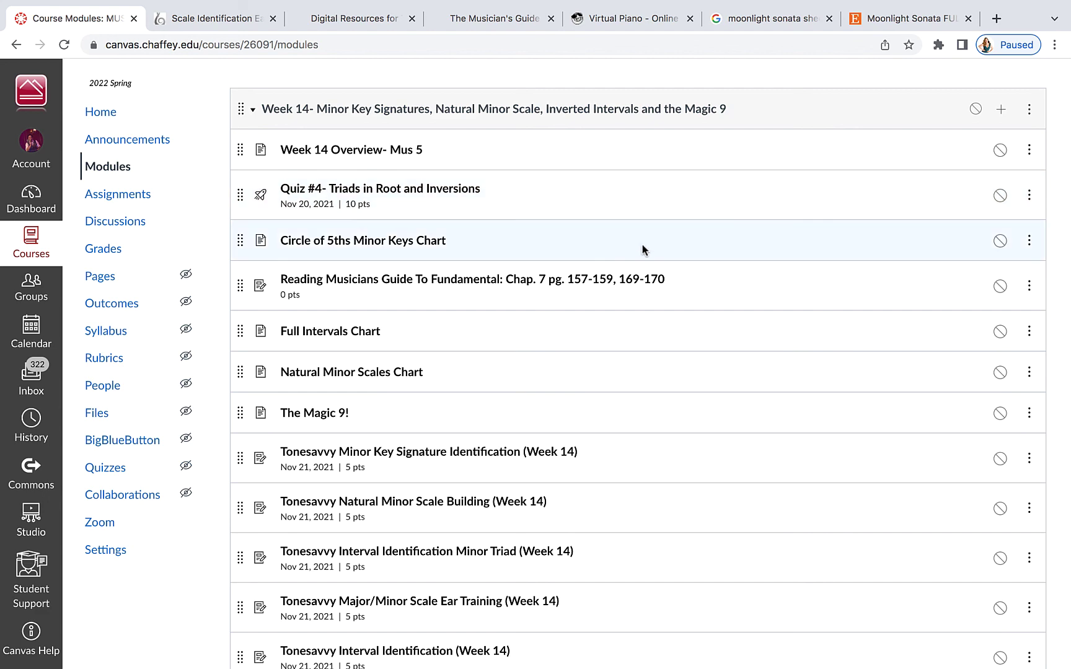
scroll(648, 258, down, 3)
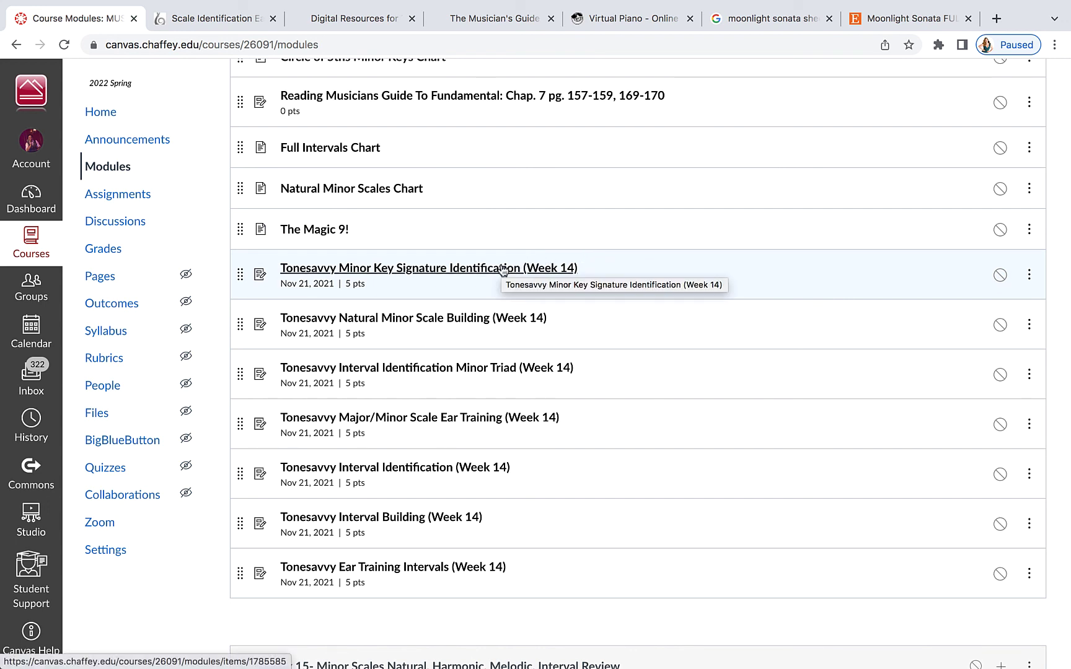
scroll(561, 198, up, 4)
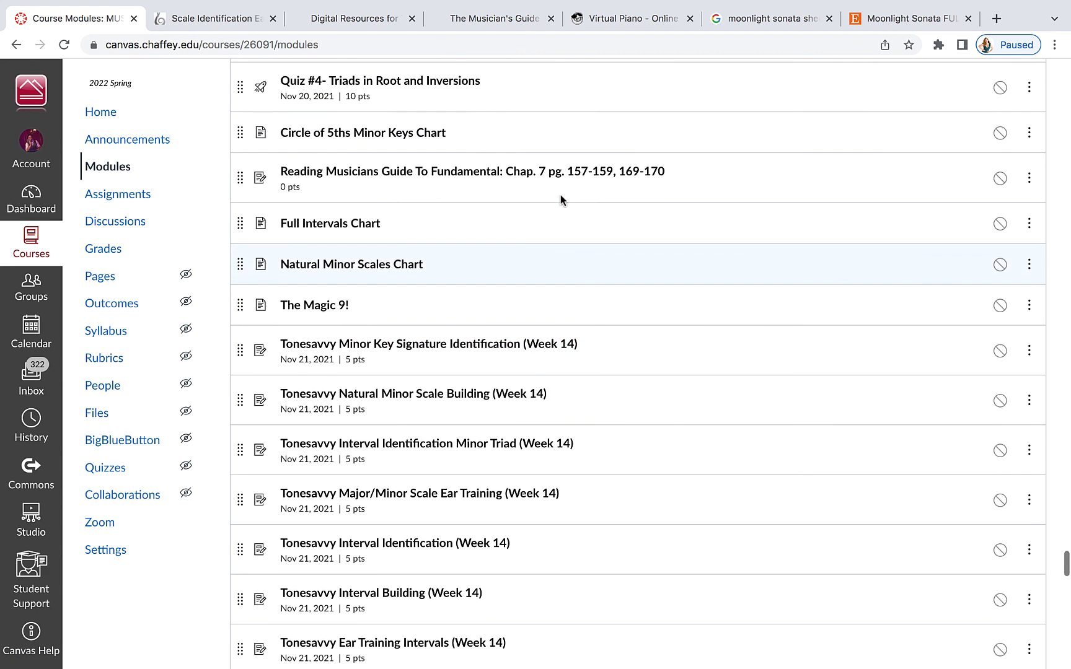
scroll(566, 349, up, 2)
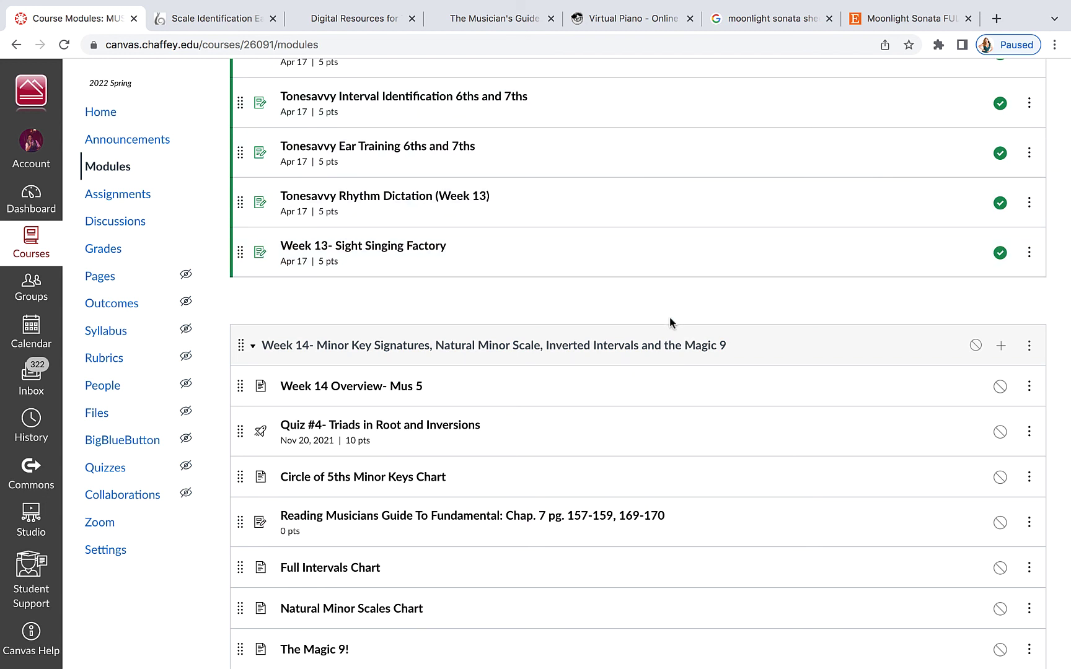
mouse_move(735, 6)
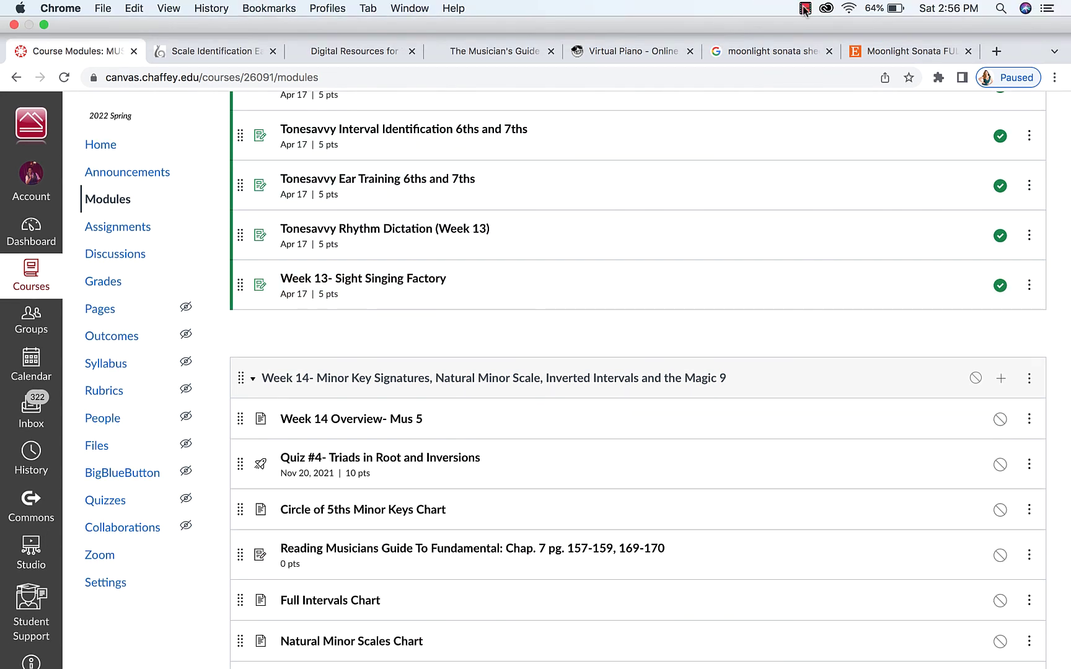